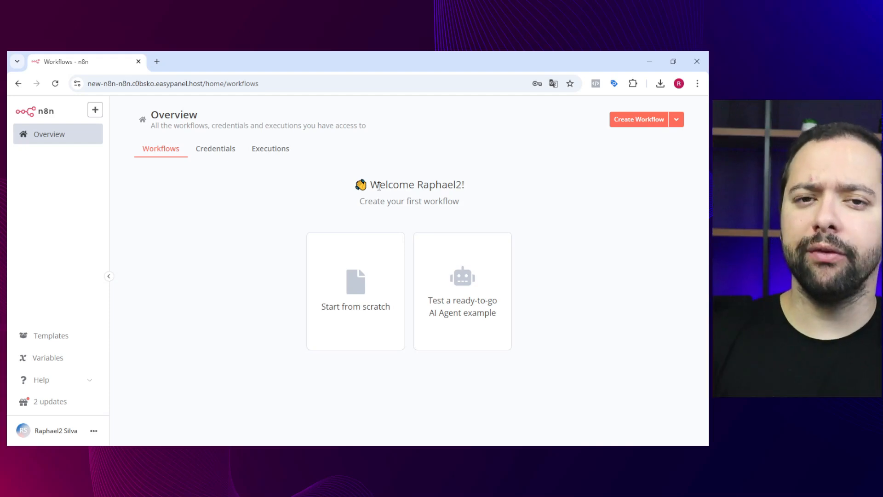
Step: Create a new workflow and name it "Workflow Aula"
left_click(631, 121)
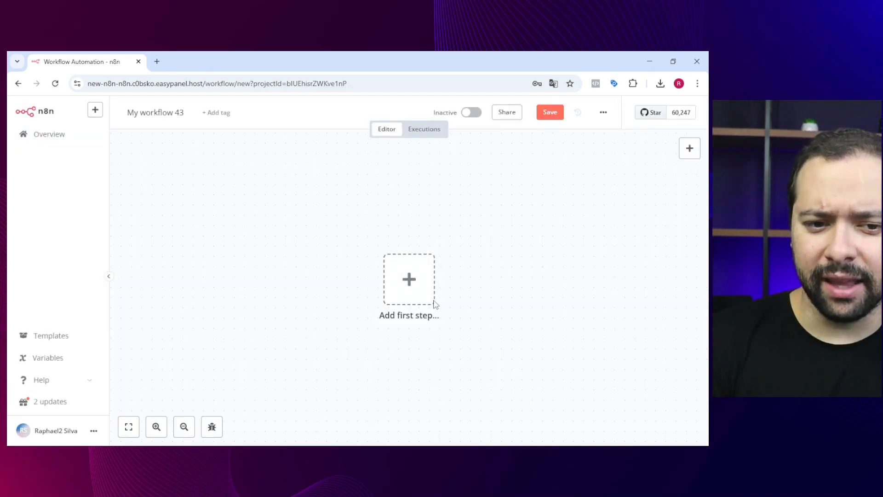
scroll(425, 210, "right", 3)
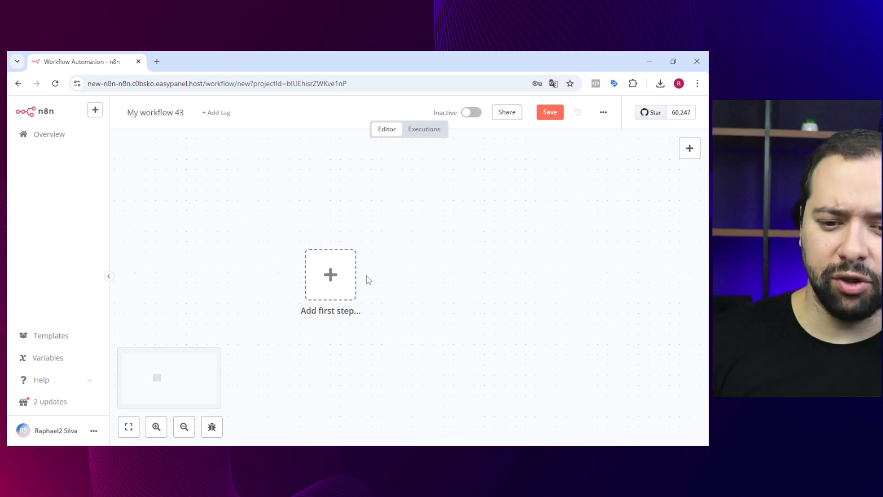
scroll(367, 276, "down", 3)
scroll(371, 272, "up", 2)
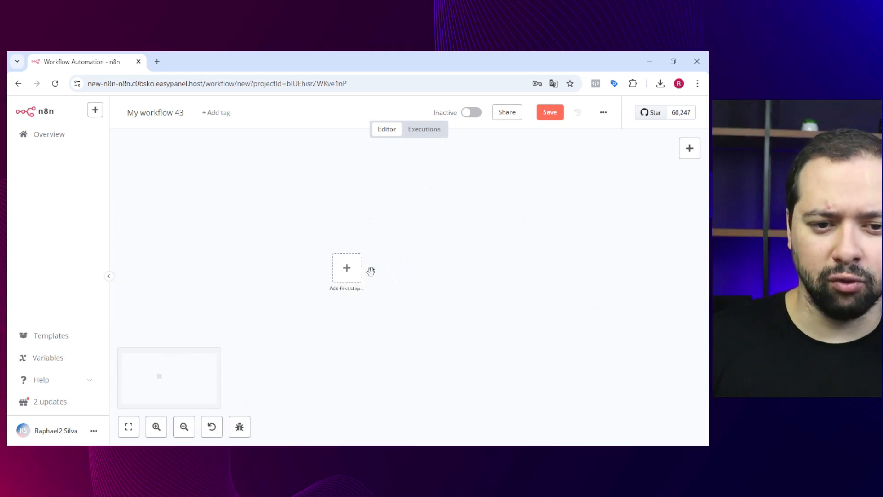
scroll(377, 268, "down", 1)
scroll(421, 281, "up", 3)
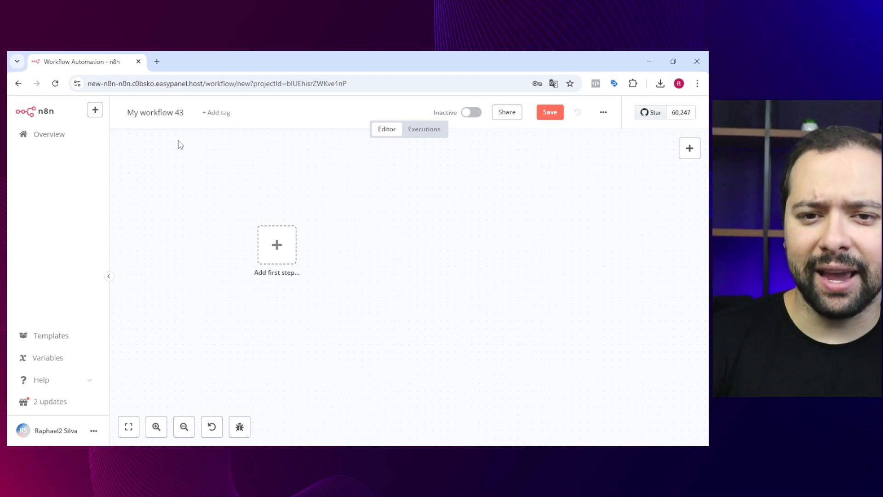
left_click(143, 115)
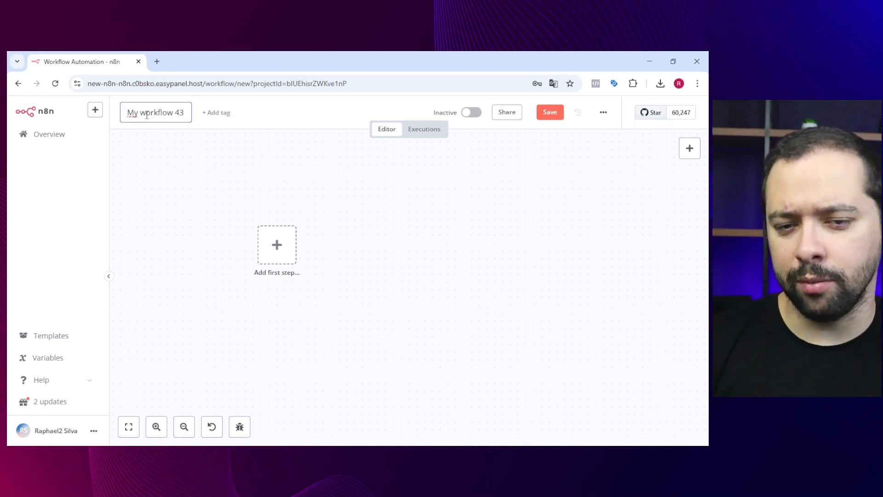
key("ctrl+a")
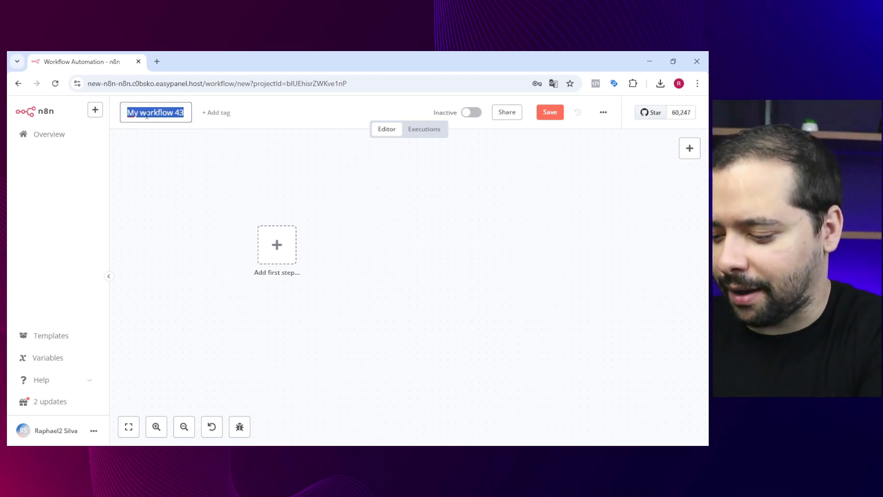
type("Workfl")
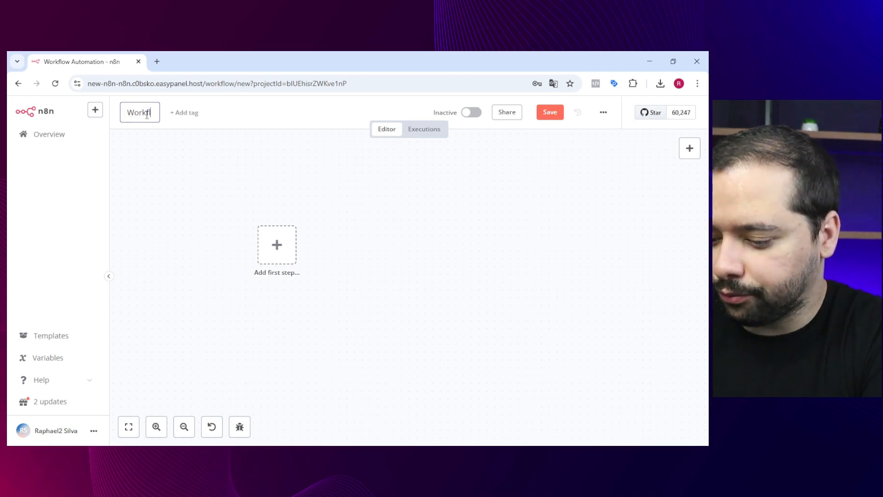
type("ow Aut")
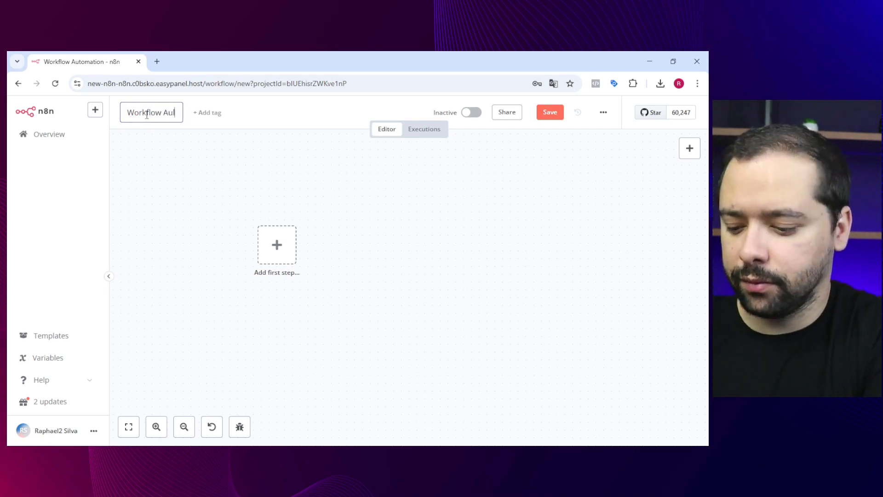
type("a")
key("Return")
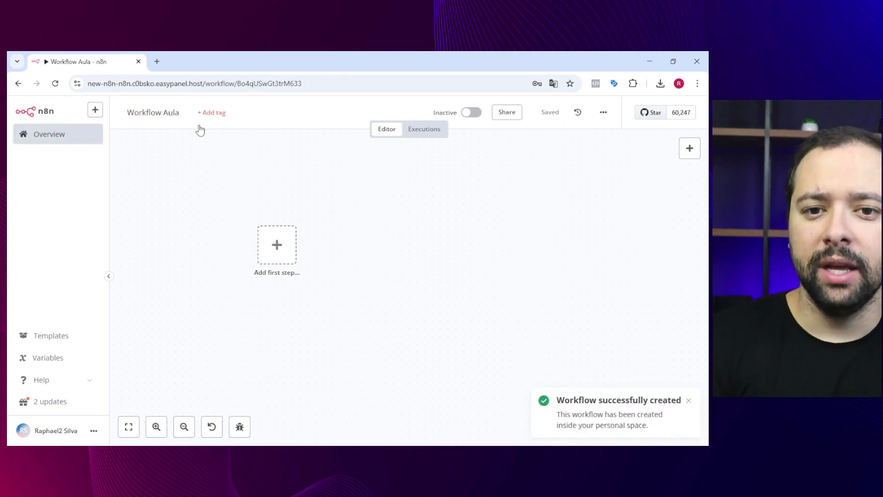
left_click(219, 121)
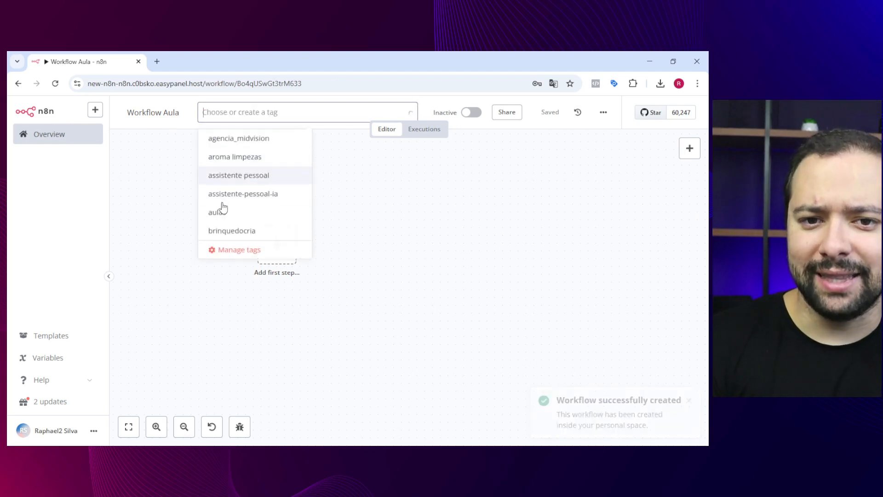
scroll(227, 207, "down", 6)
left_click(174, 175)
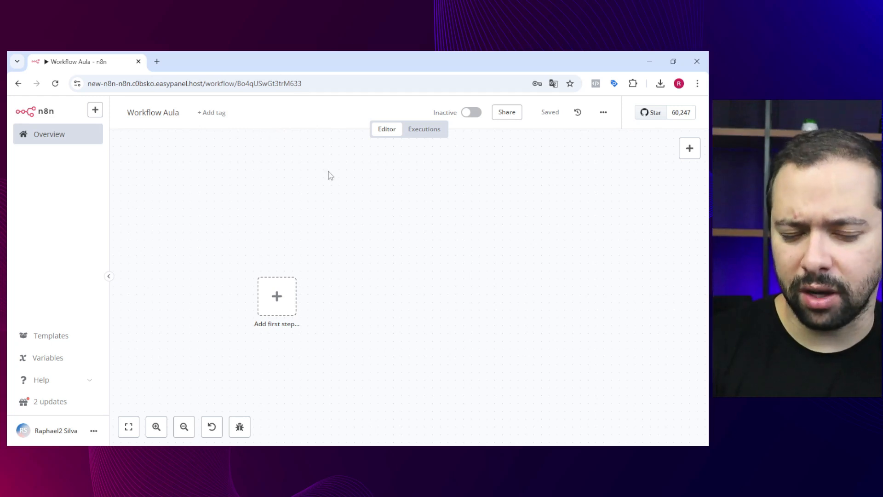
left_click_drag(333, 241, 371, 172)
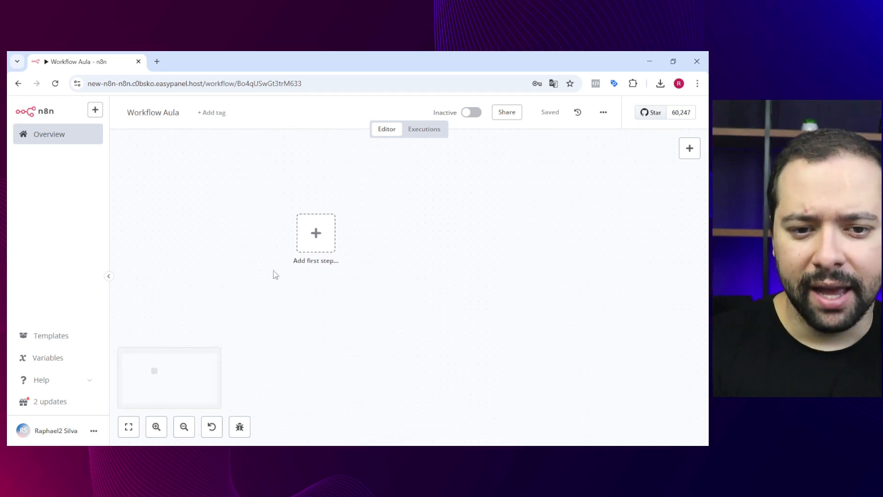
scroll(329, 266, "up", 4)
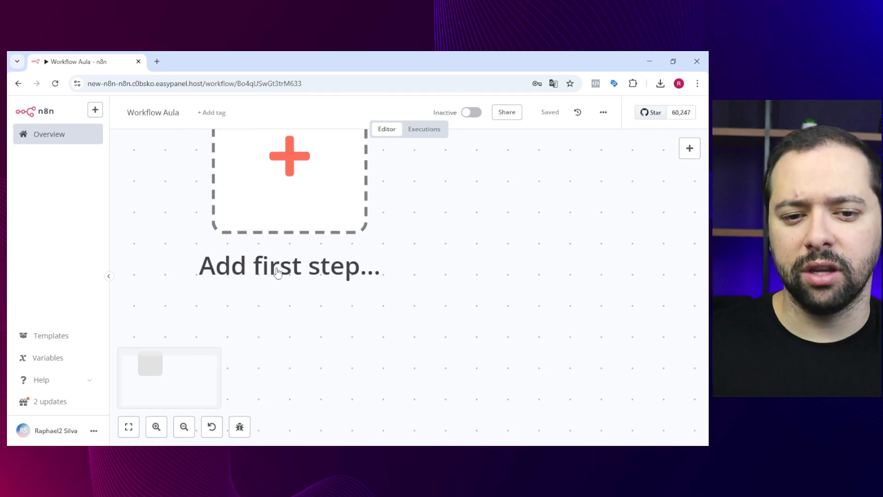
scroll(274, 244, "down", 2)
scroll(264, 243, "down", 2)
left_click_drag(348, 239, 425, 298)
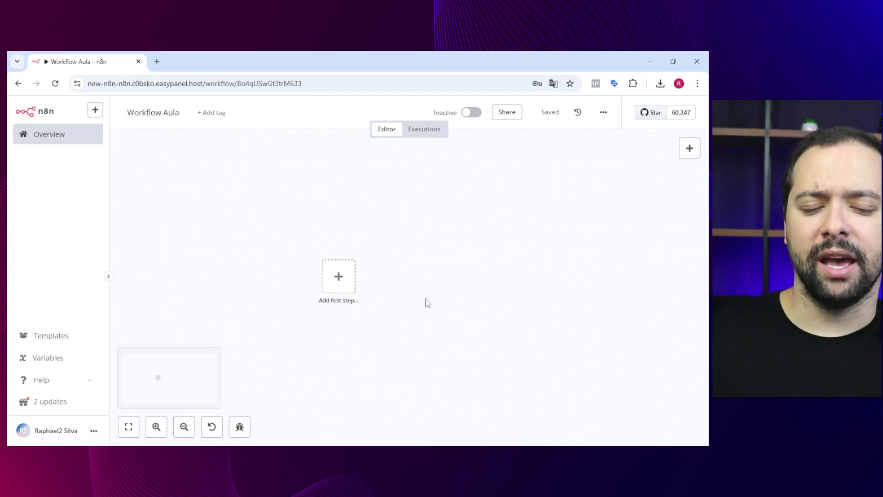
scroll(410, 298, "up", 1)
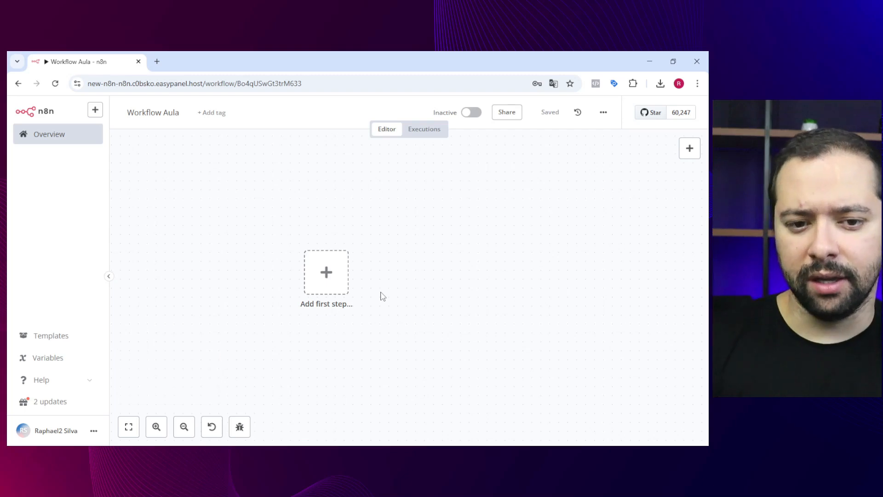
Step: Add a manual trigger as the workflow's first step and reposition its node slightly up and to the left on the canvas
left_click(327, 273)
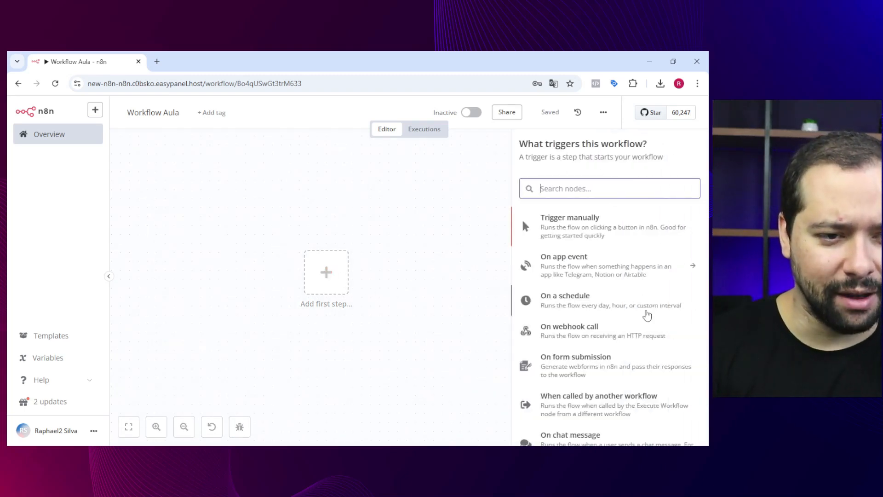
scroll(644, 313, "down", 2)
scroll(646, 325, "up", 2)
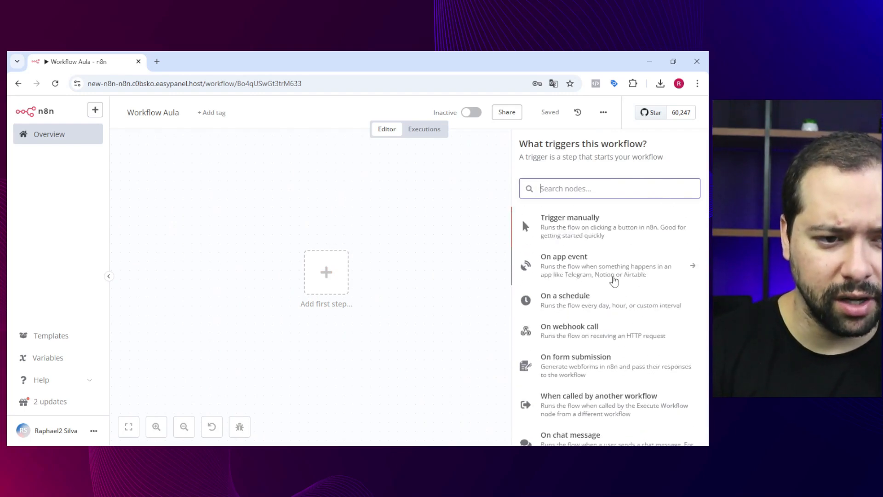
left_click(575, 232)
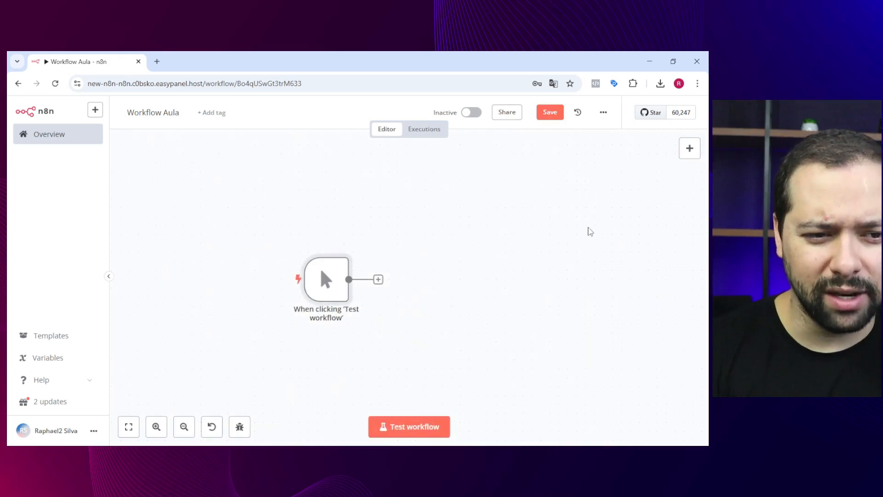
left_click(688, 150)
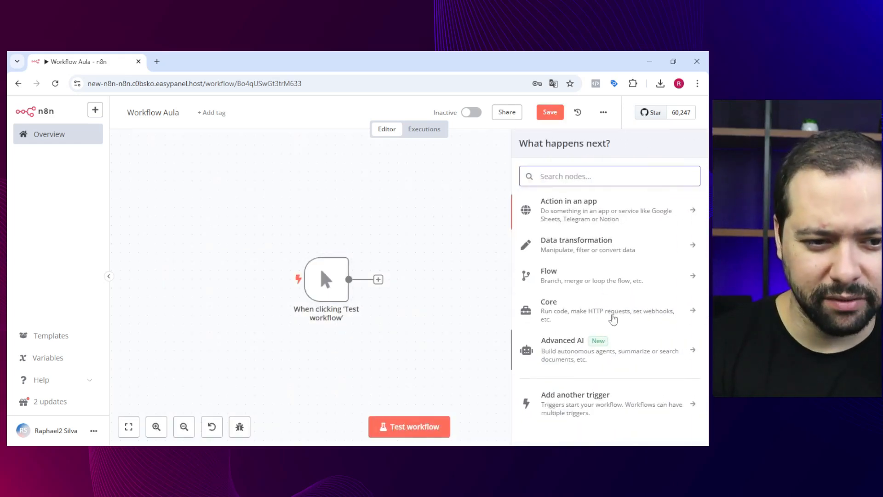
left_click(428, 200)
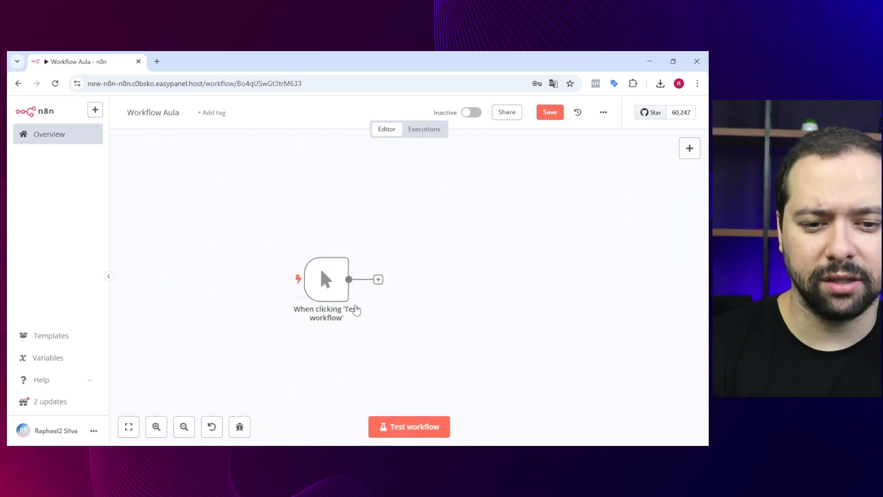
left_click_drag(323, 300, 270, 282)
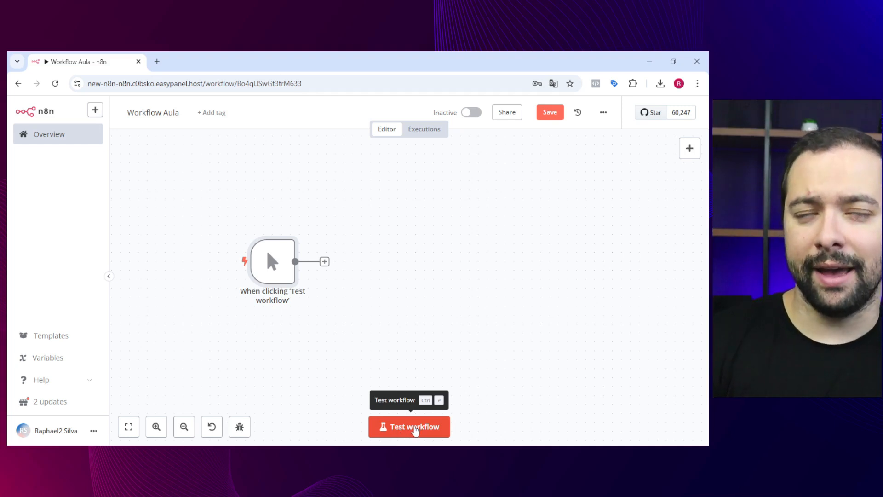
Step: Run a test of the workflow and examine the manual trigger's output data
left_click(415, 430)
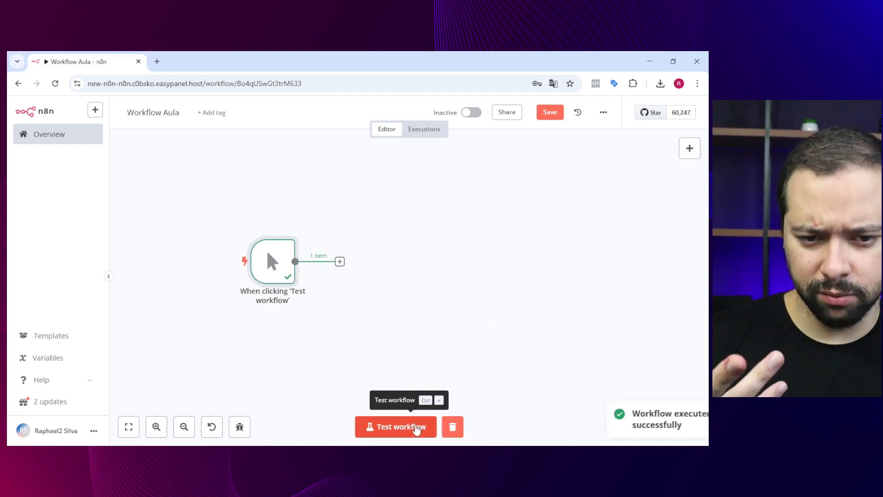
double_click(272, 263)
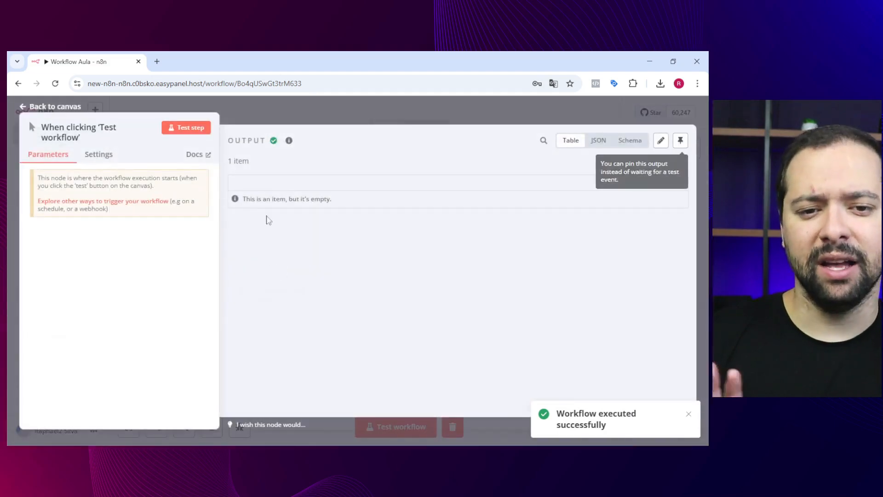
left_click_drag(252, 199, 321, 199)
left_click(332, 112)
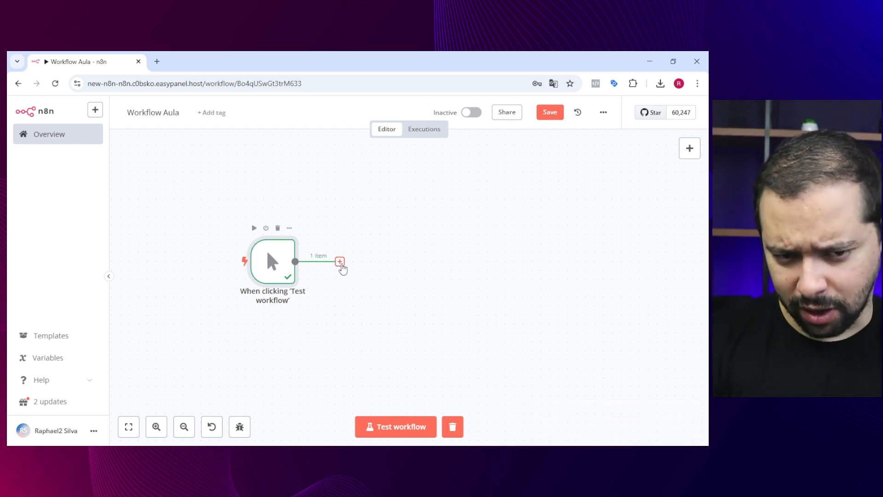
Step: Add an AI Agent node after the manual trigger and return to the canvas
left_click(340, 262)
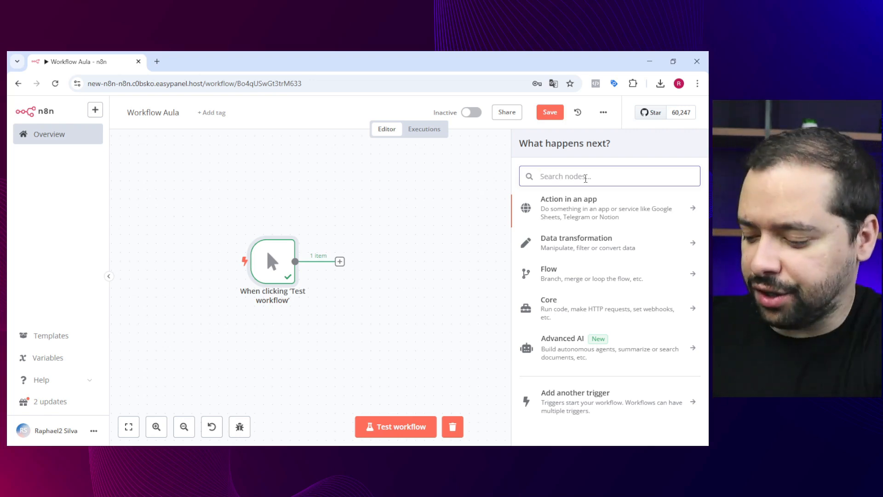
type("age")
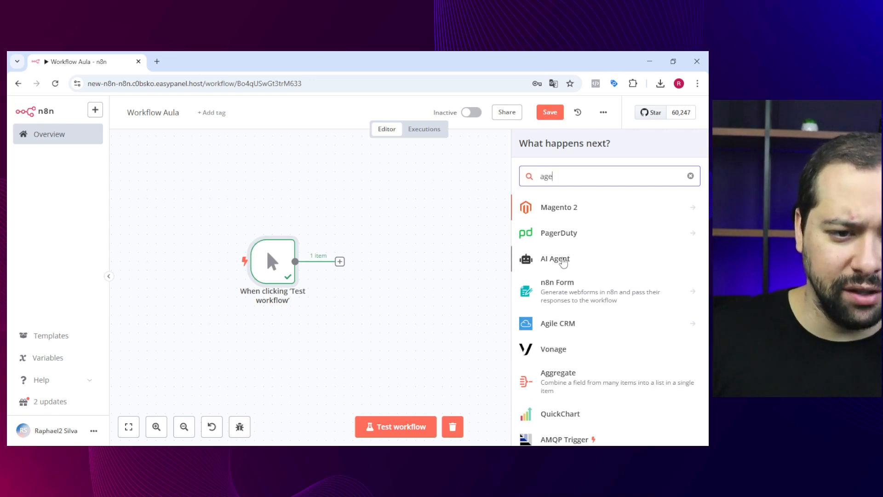
left_click(566, 261)
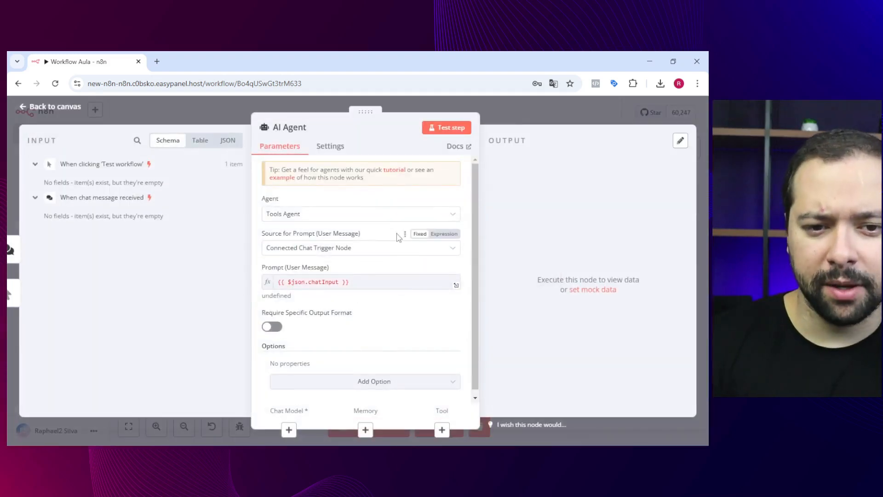
scroll(404, 319, "down", 1)
left_click(530, 120)
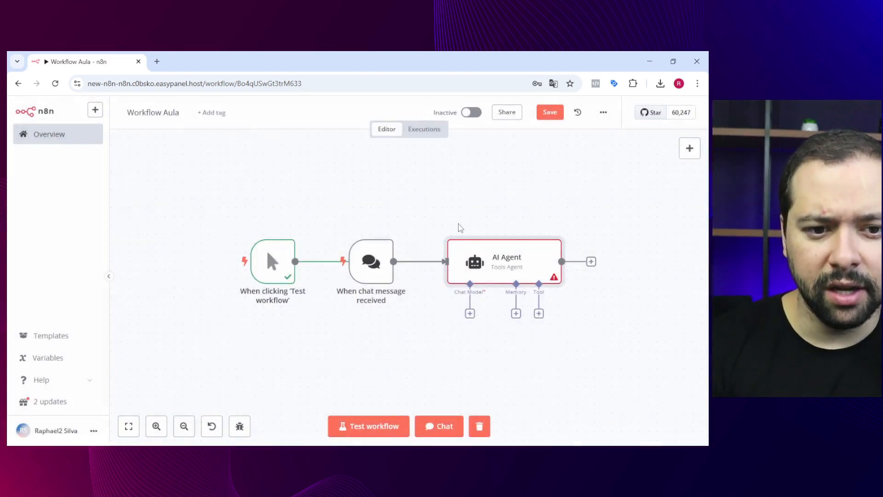
Step: Delete the chat message trigger that came with the AI Agent, and remove the AI Agent node as well
left_click_drag(384, 269, 385, 328)
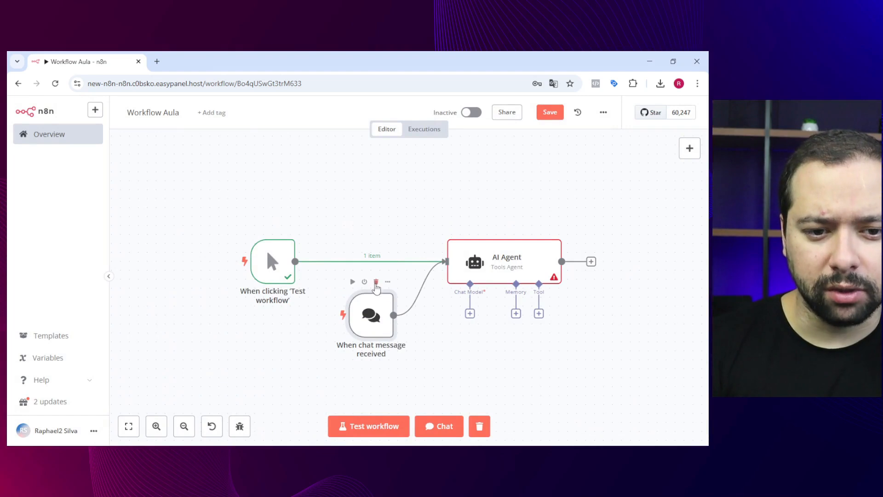
left_click(376, 287)
left_click_drag(481, 277, 427, 278)
mouse_move(271, 267)
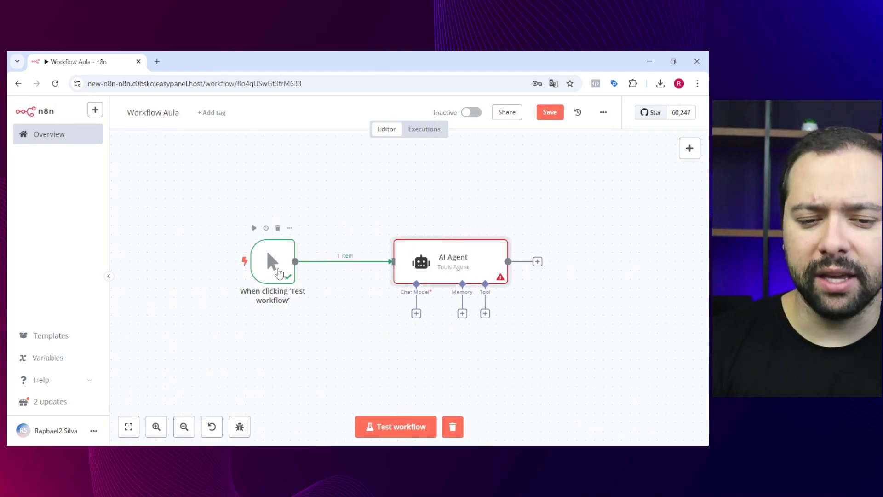
mouse_move(444, 266)
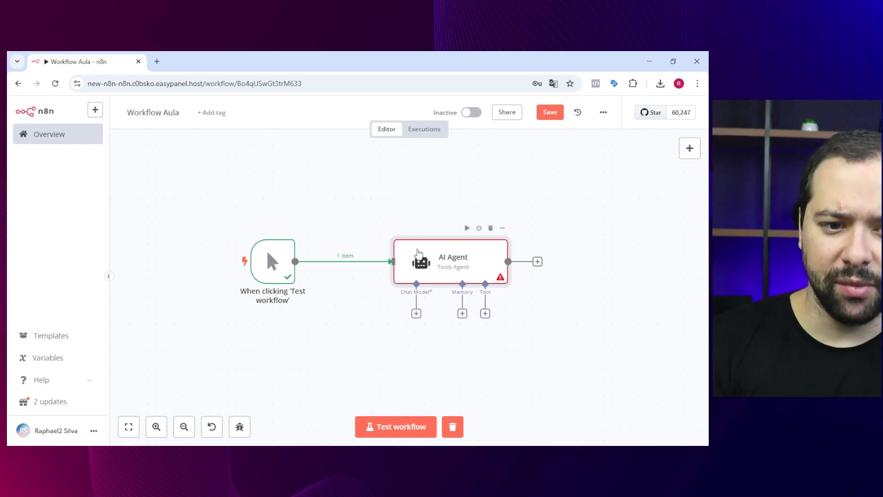
left_click(490, 227)
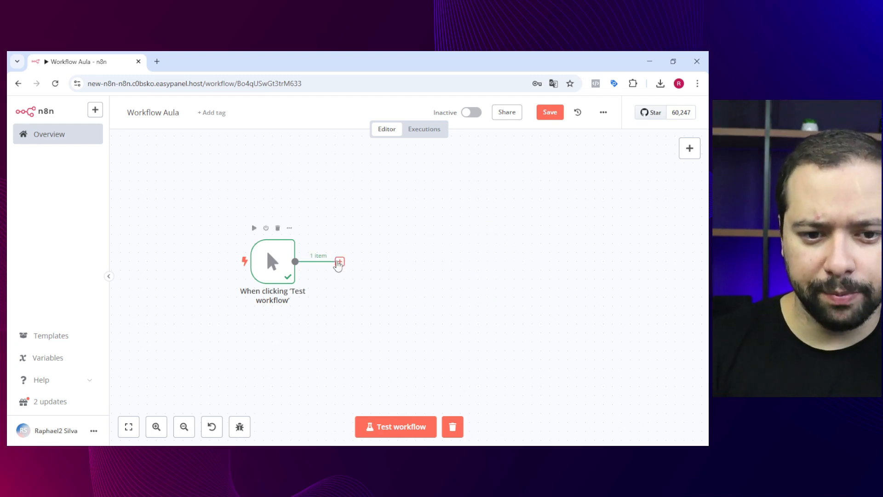
Step: Search the nodes that can follow the manual trigger for "she" and examine the Google Sheets document and sheet actions
left_click(340, 262)
type("she")
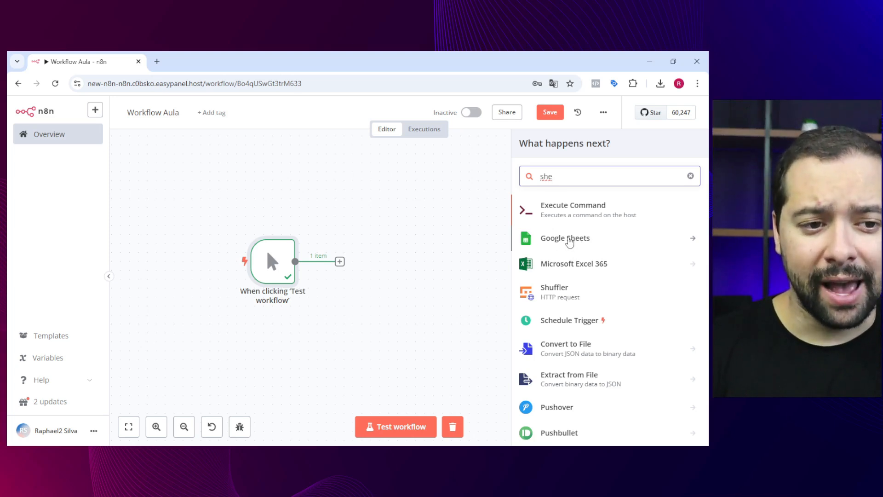
left_click(599, 245)
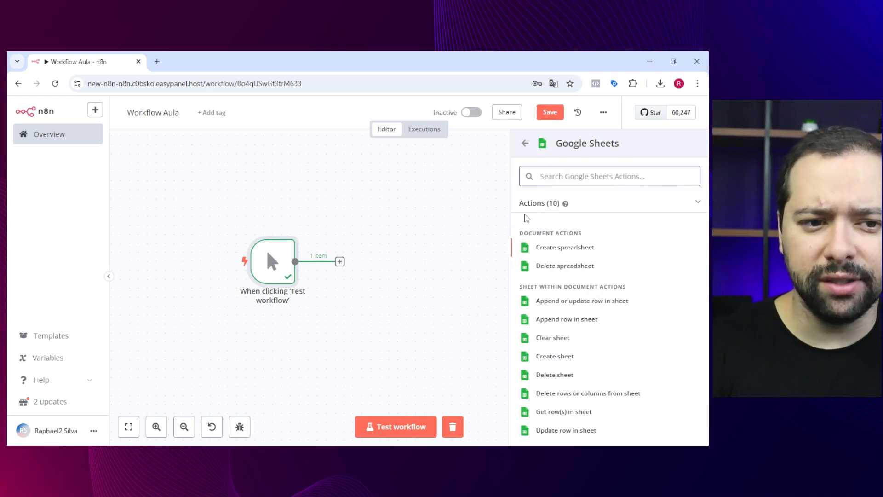
scroll(580, 332, "down", 2)
scroll(587, 316, "up", 2)
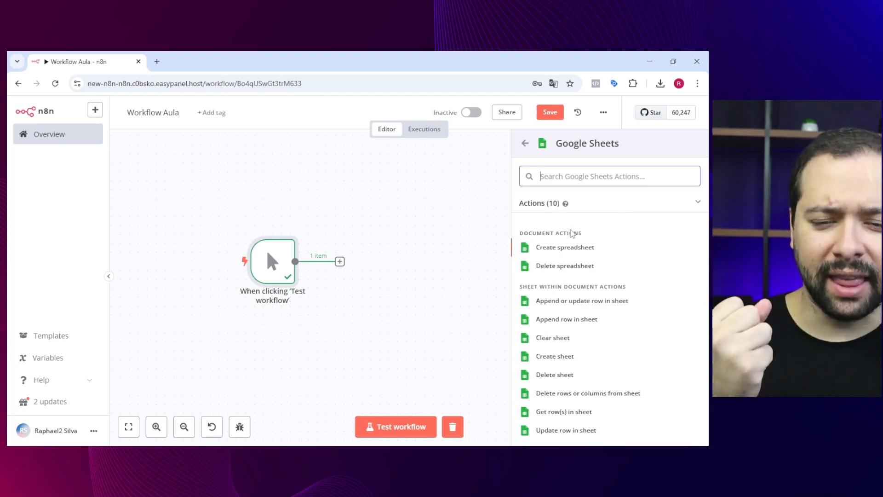
mouse_move(587, 207)
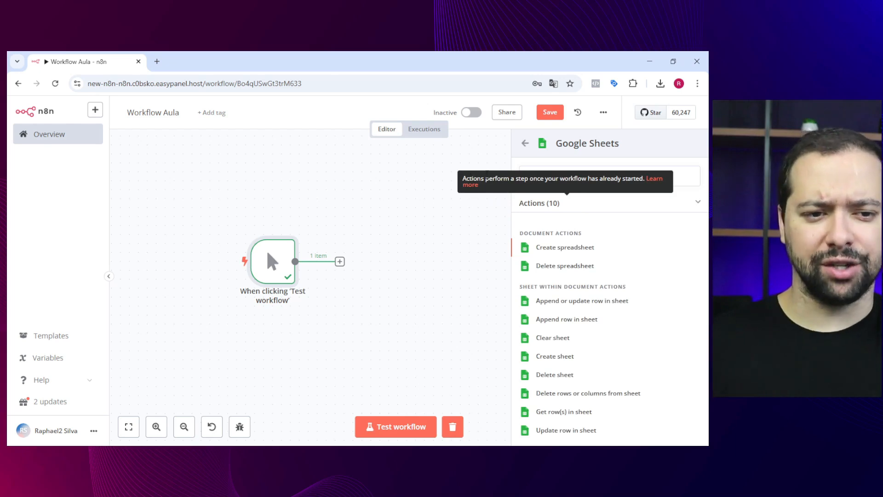
Step: Return to the node categories and browse the list of integrations available under Action in an app
left_click(525, 144)
scroll(592, 291, "down", 10)
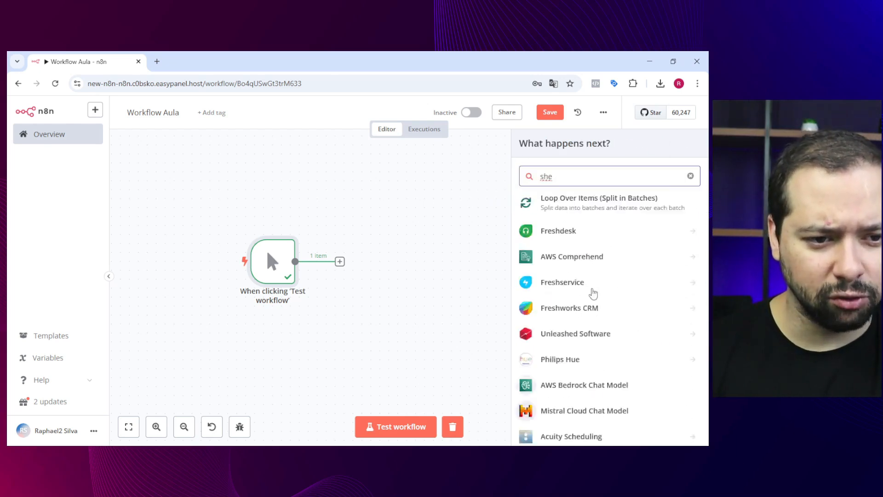
scroll(598, 304, "up", 15)
left_click(689, 177)
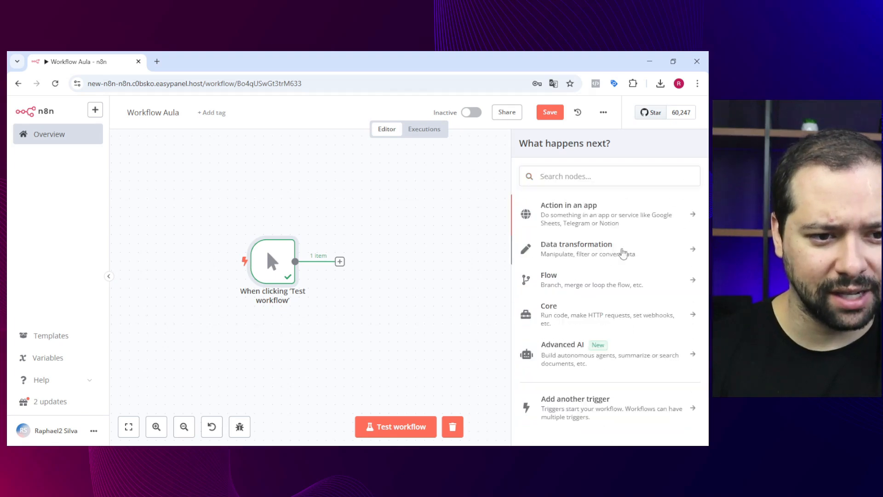
left_click(593, 218)
scroll(610, 244, "down", 20)
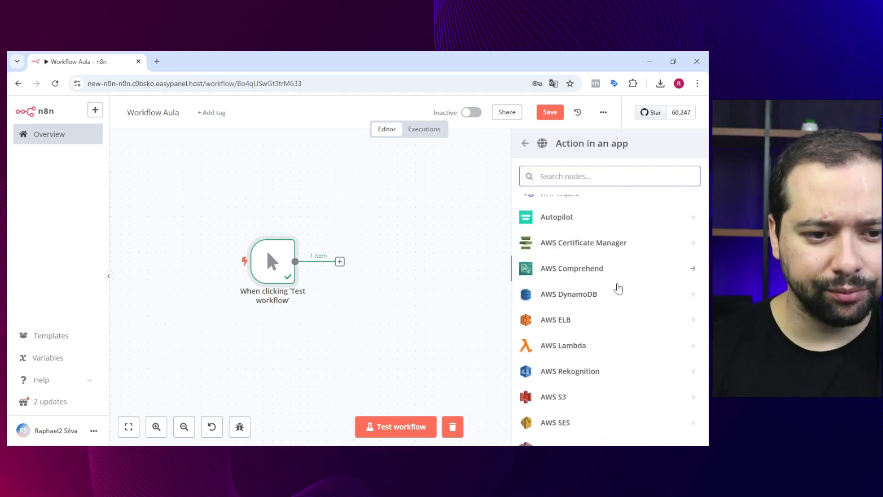
scroll(616, 300, "down", 20)
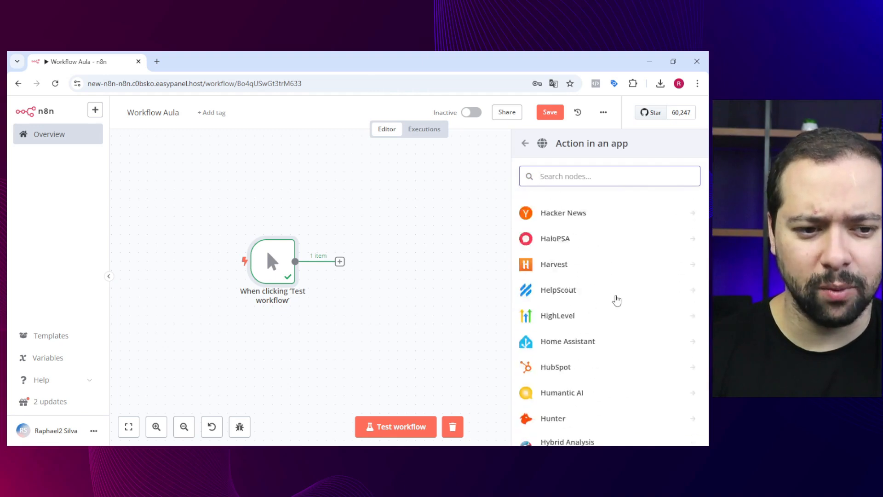
scroll(594, 216, "up", 5)
Step: Find Google Sheets with the search "shee", add its Get row(s) in sheet action after the manual trigger, and return to the canvas
type("shee")
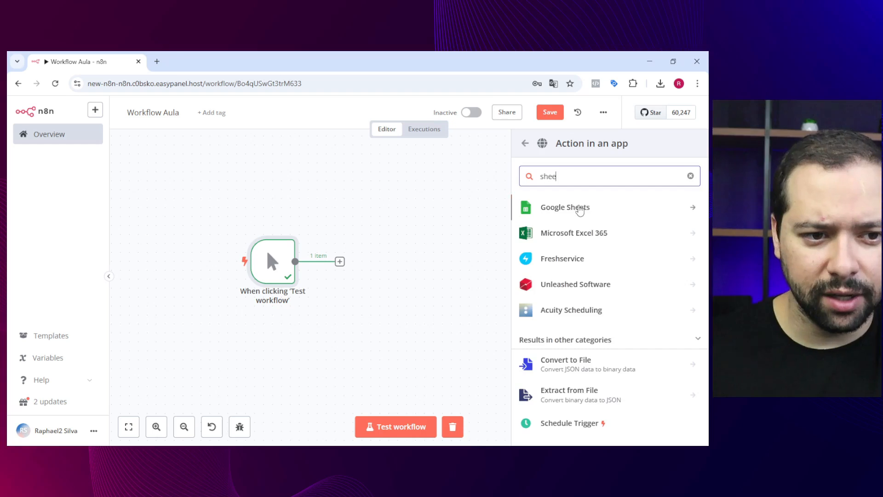
left_click(578, 205)
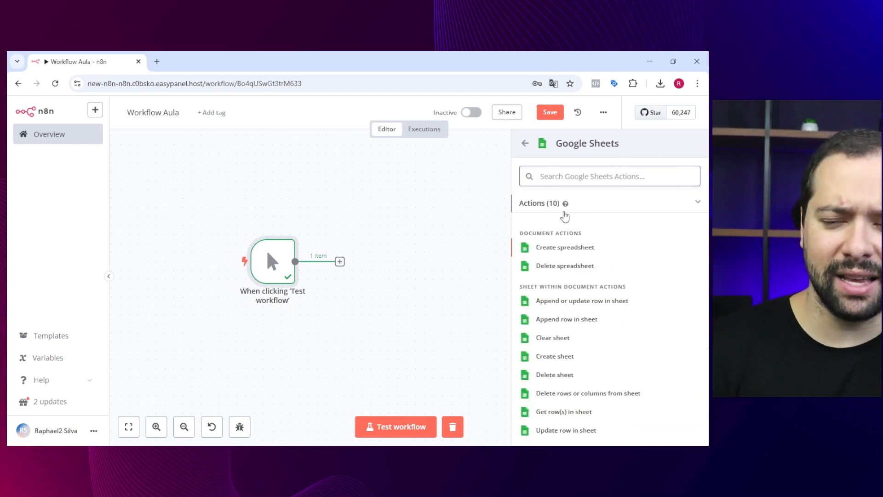
scroll(642, 300, "down", 3)
scroll(635, 315, "up", 3)
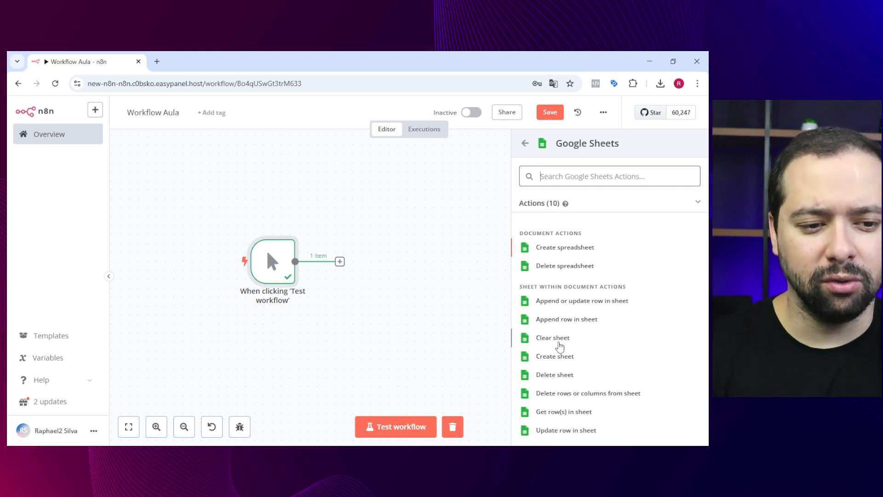
scroll(584, 341, "down", 3)
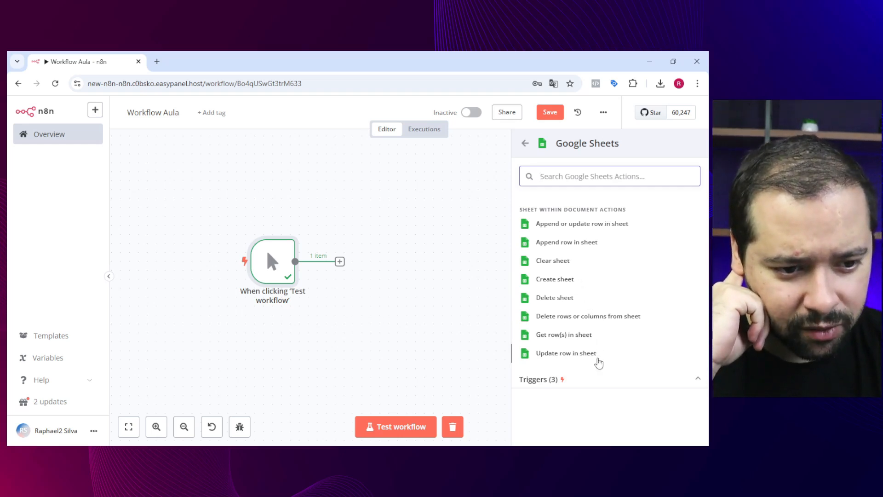
left_click(584, 336)
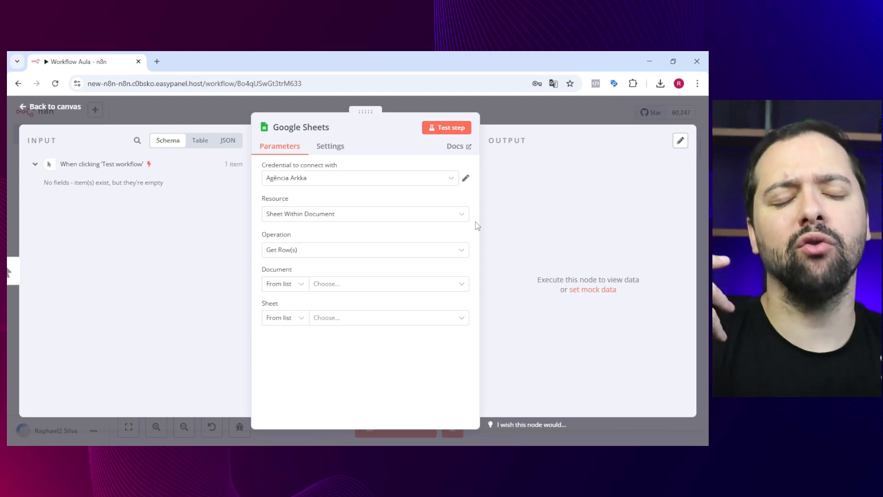
left_click(523, 122)
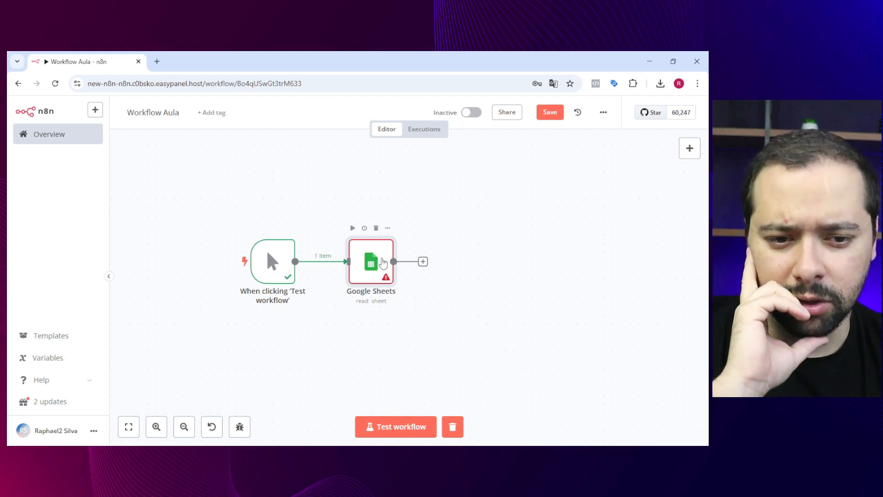
Step: Check the Google Sheets node's parameters, return to the canvas and save the workflow
double_click(383, 262)
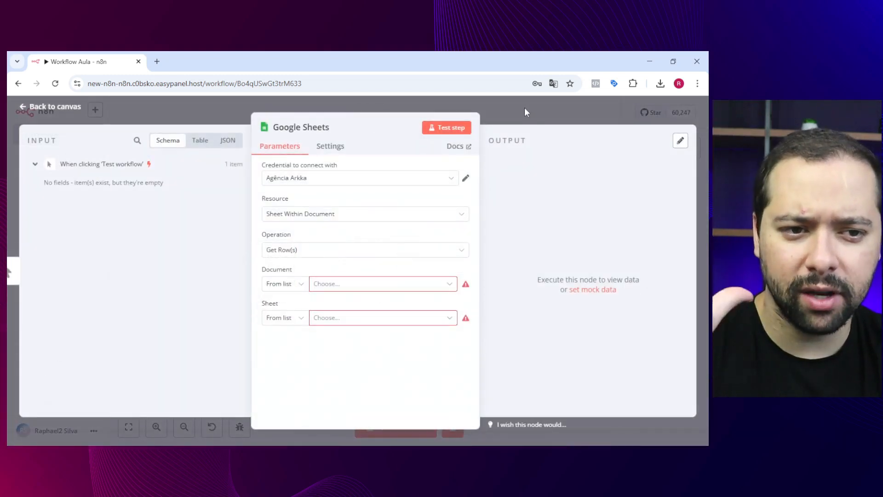
left_click(523, 114)
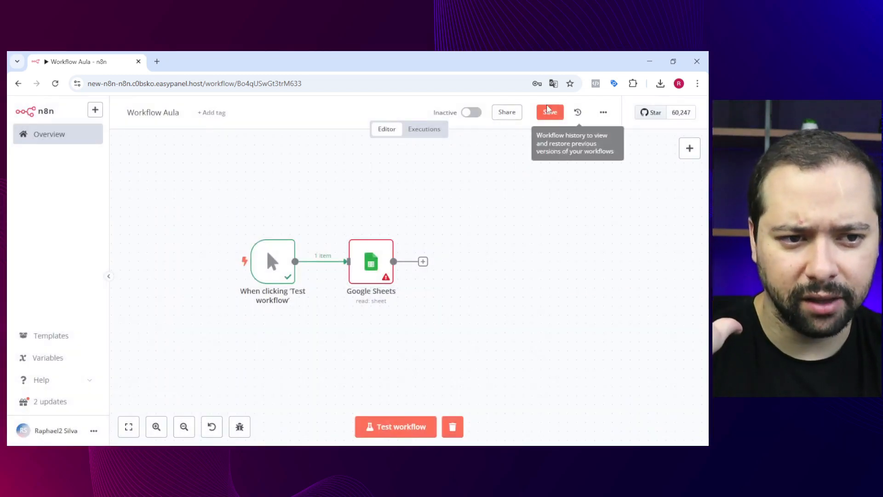
left_click(547, 113)
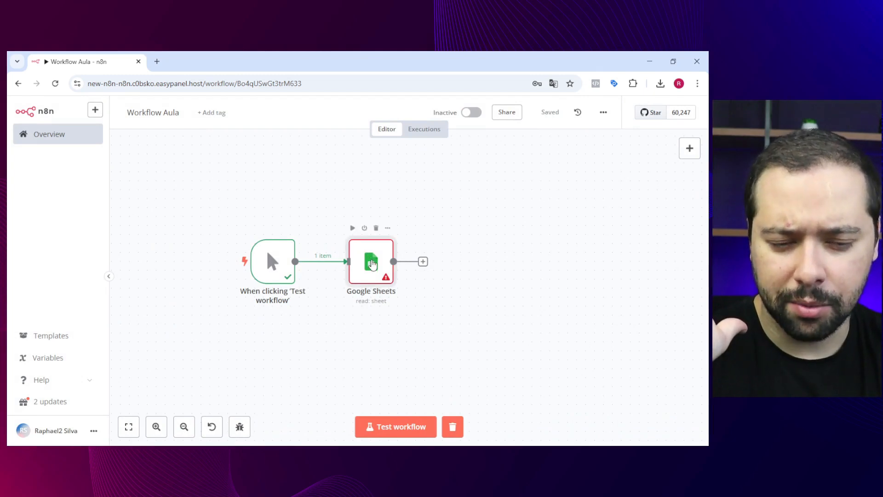
Step: Open the Google Sheets node and examine its Resource options and its Operation, Document and Sheet parameters
double_click(371, 262)
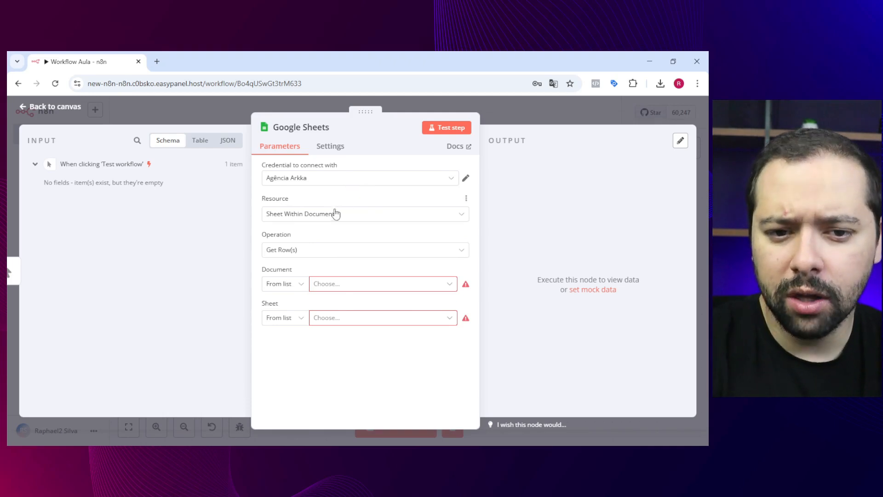
left_click(352, 217)
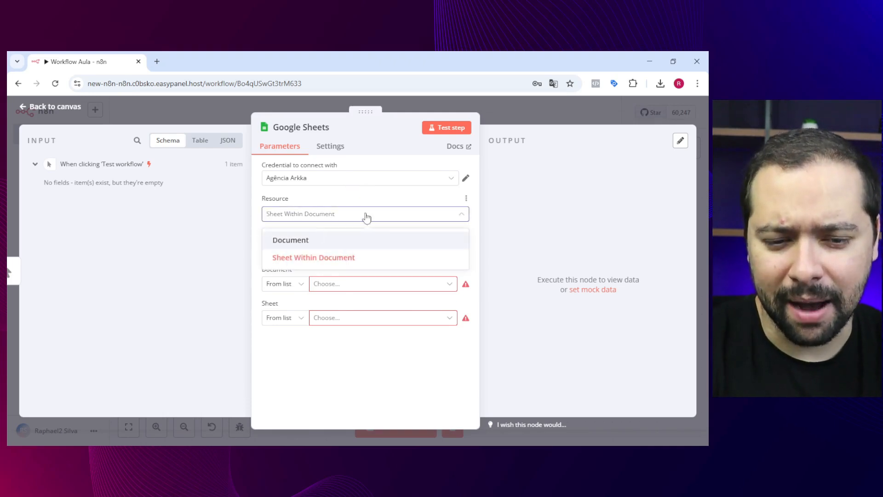
left_click(326, 201)
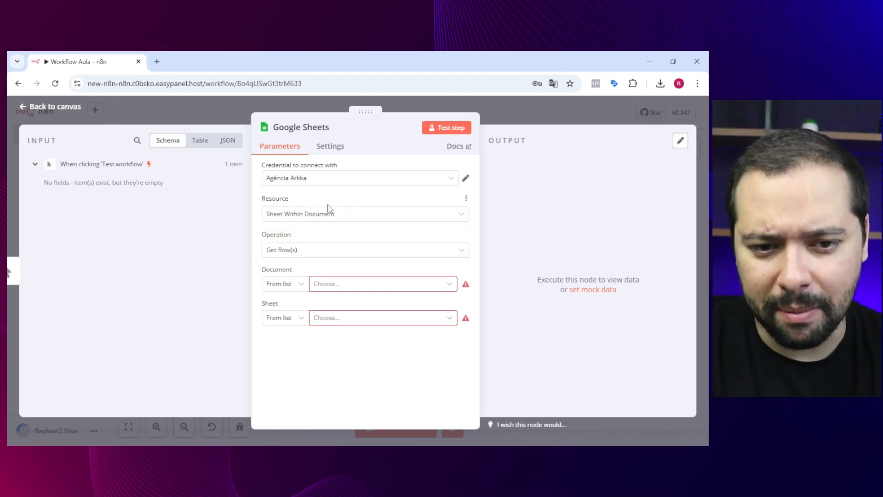
left_click_drag(260, 236, 291, 236)
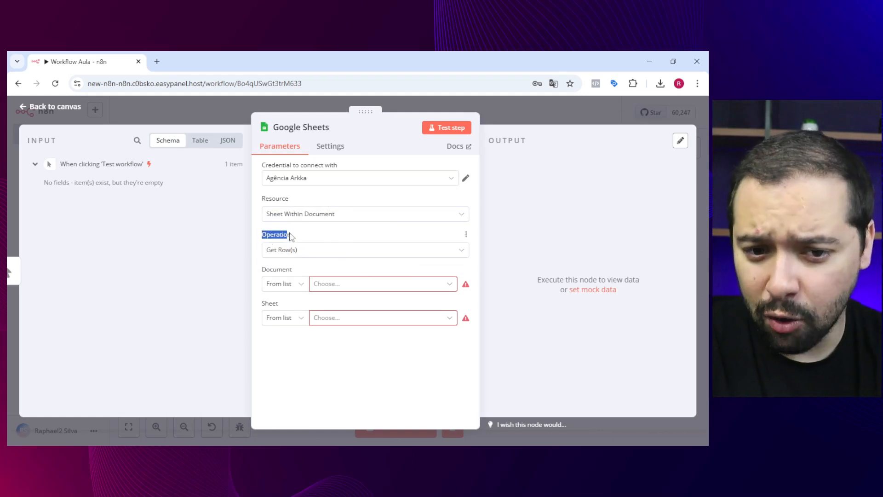
left_click(309, 235)
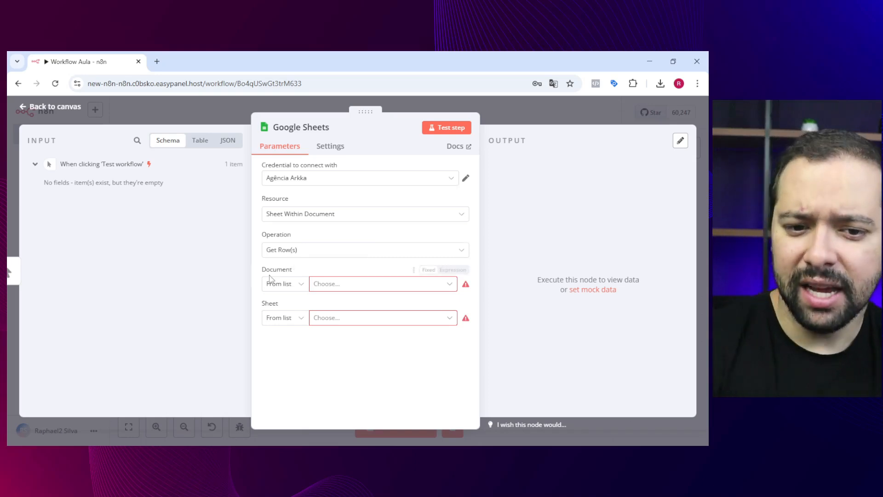
left_click_drag(262, 270, 294, 271)
left_click_drag(265, 303, 277, 303)
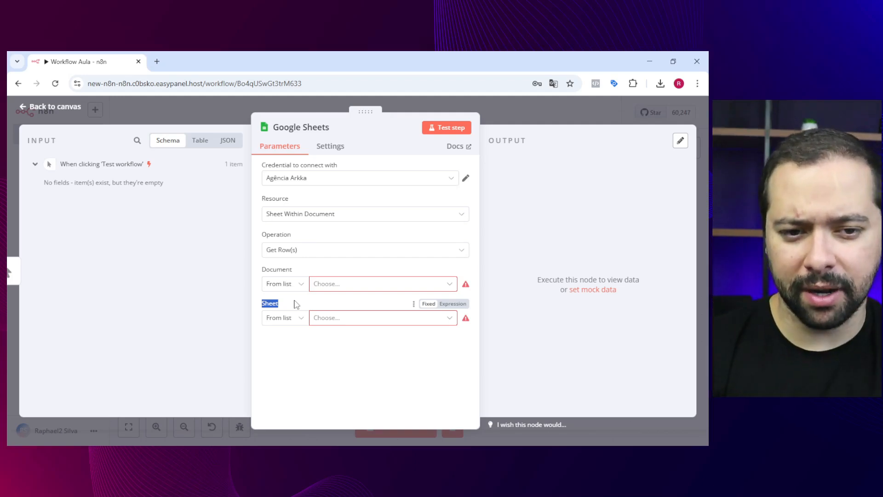
left_click(326, 275)
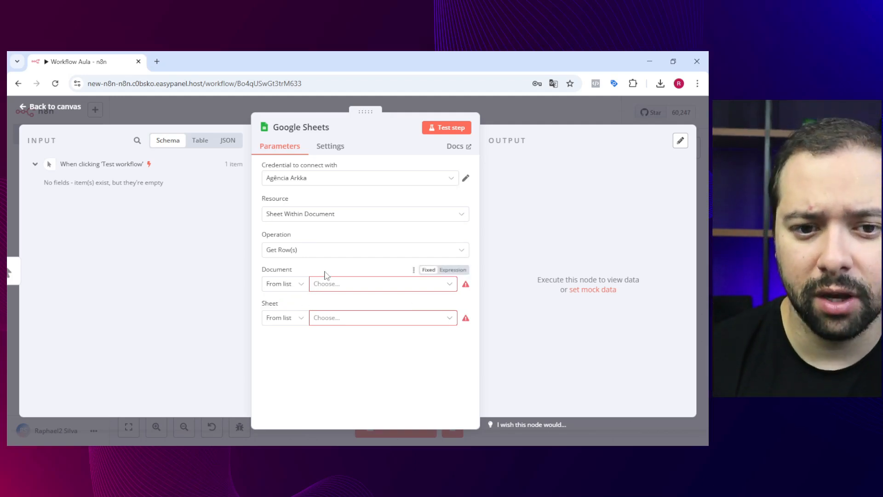
Step: Review the credentials available to the Google Sheets node, choosing Agência Arkka as the connection
left_click(312, 186)
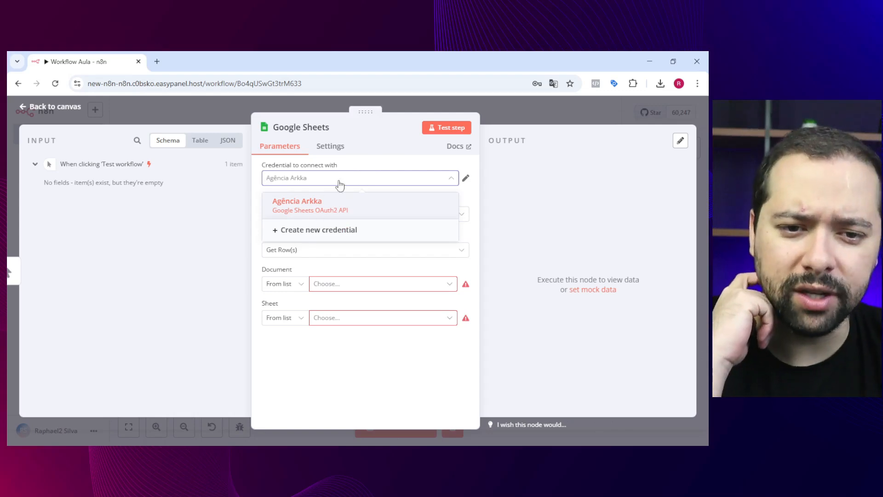
left_click(339, 203)
left_click(318, 183)
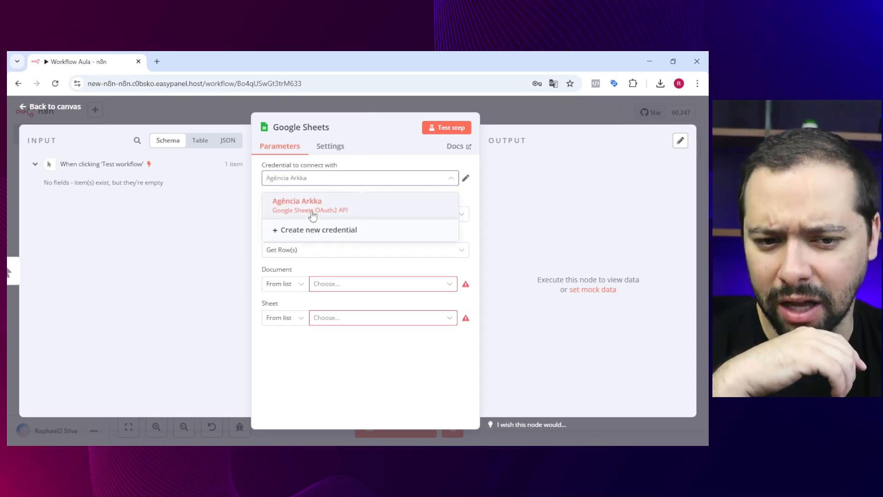
left_click(340, 177)
left_click(339, 177)
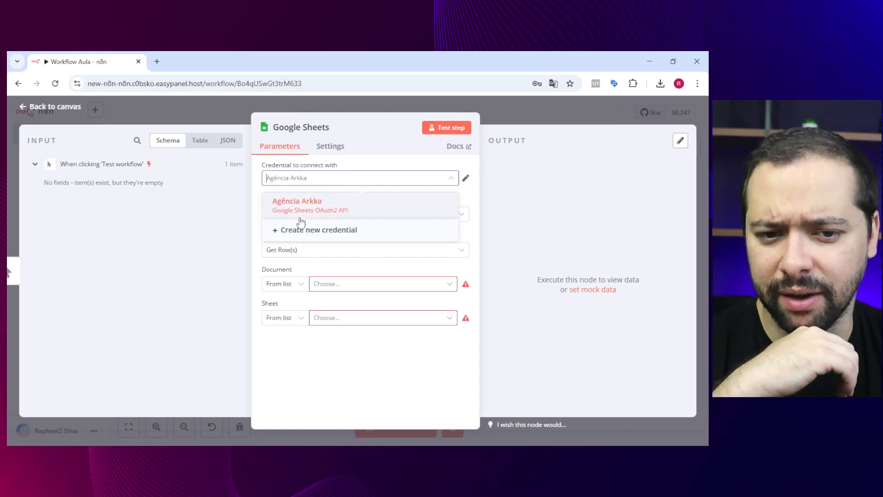
Step: Examine the OAuth2 connection fields of a new Google Sheets credential and discard it without saving, leaving the node on Agência Arkka
left_click(327, 234)
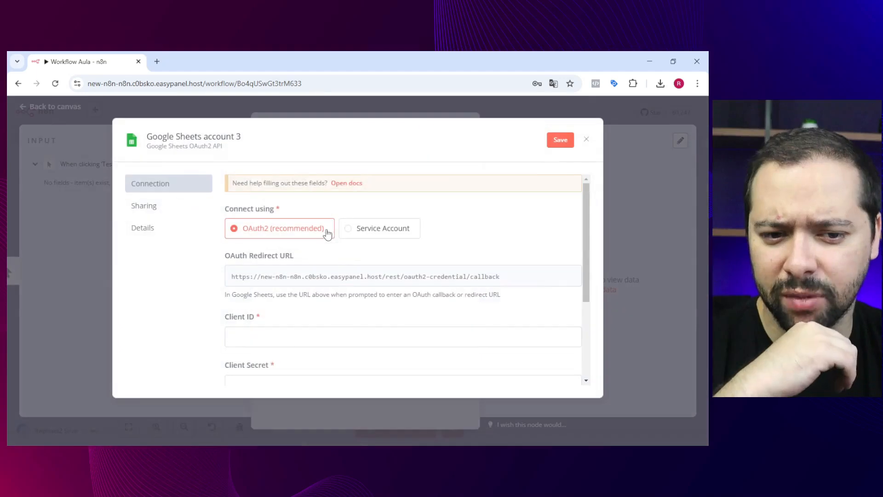
scroll(274, 211, "down", 3)
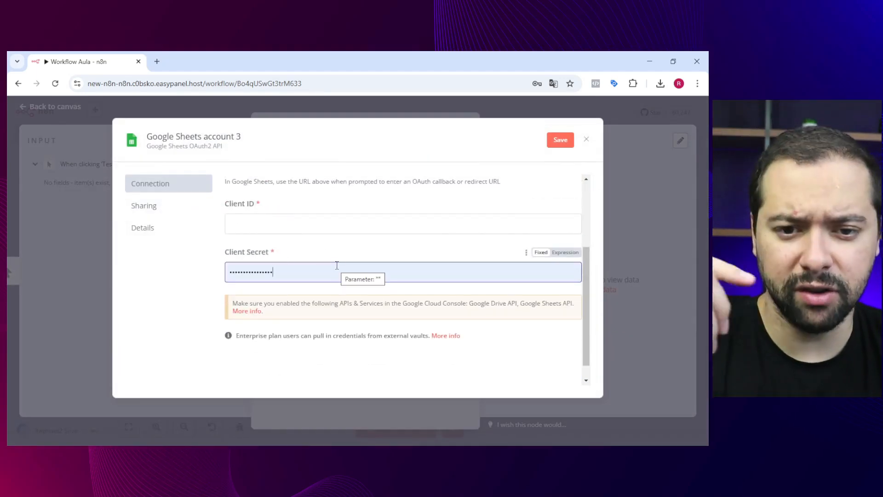
scroll(338, 265, "down", 1)
scroll(335, 271, "up", 2)
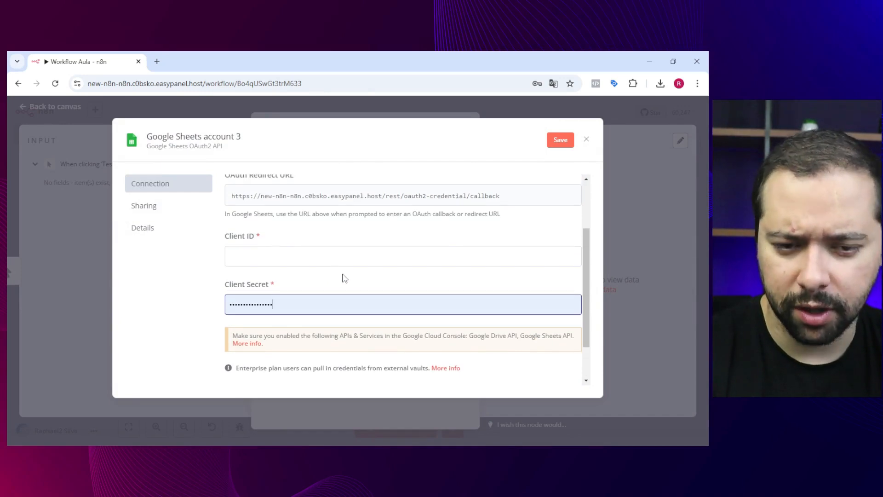
scroll(276, 276, "up", 2)
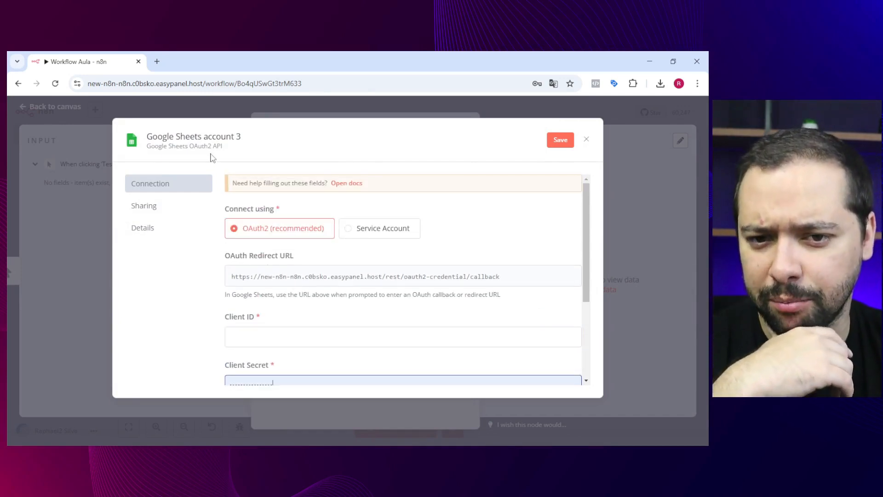
scroll(322, 304, "down", 3)
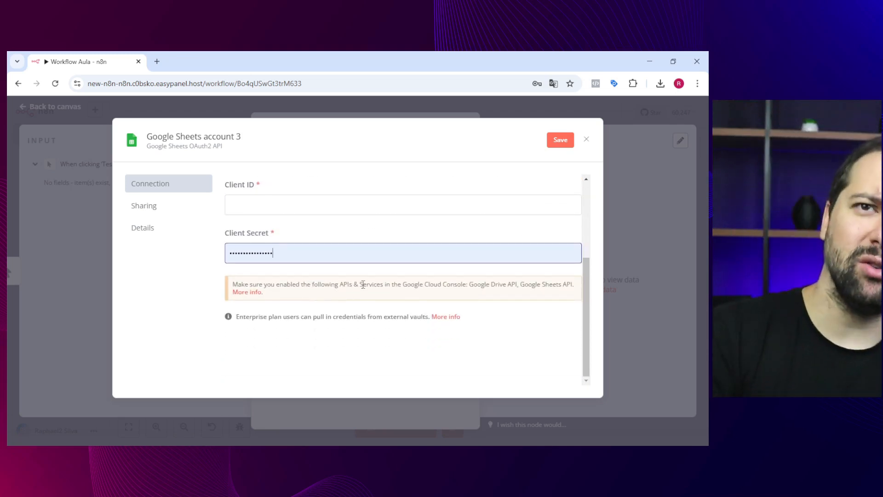
left_click(588, 139)
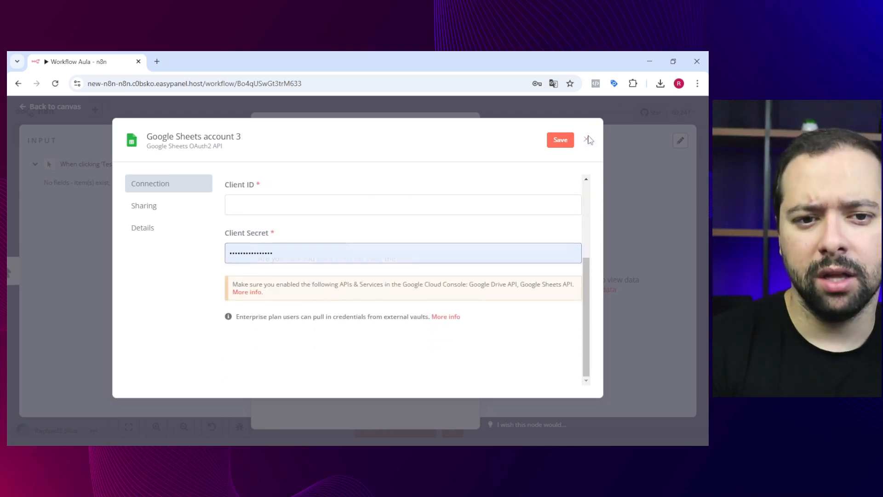
left_click(389, 297)
left_click(320, 179)
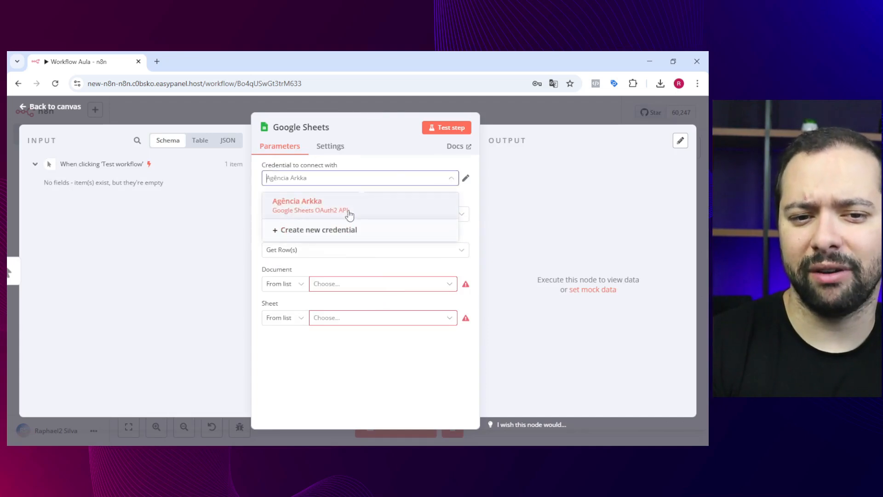
left_click(394, 177)
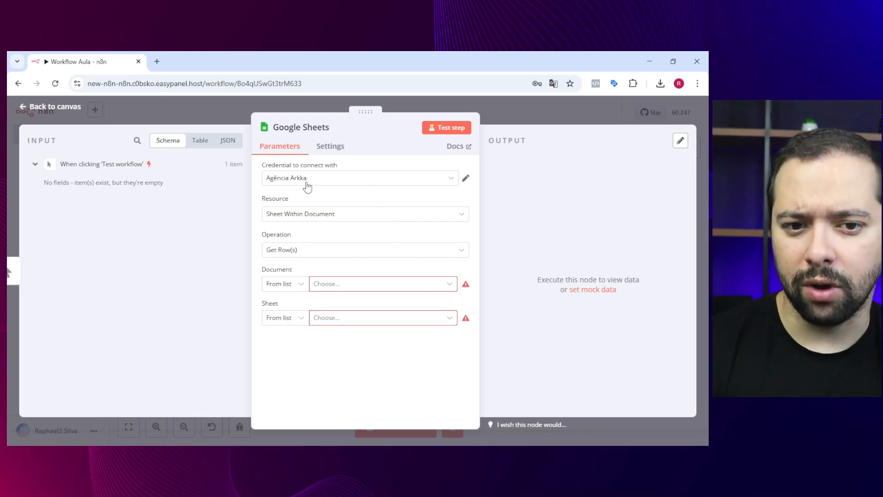
Step: Check the credential assigned to the Google Sheets node once more and return to the canvas
left_click(518, 122)
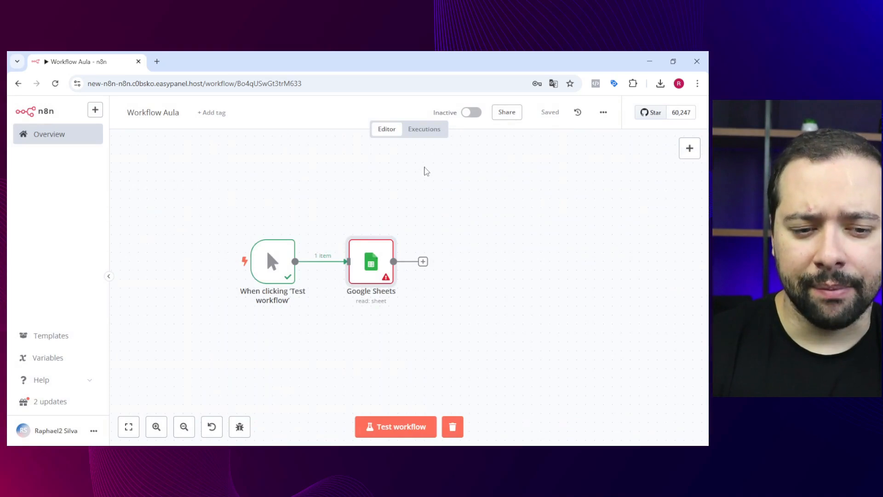
double_click(366, 279)
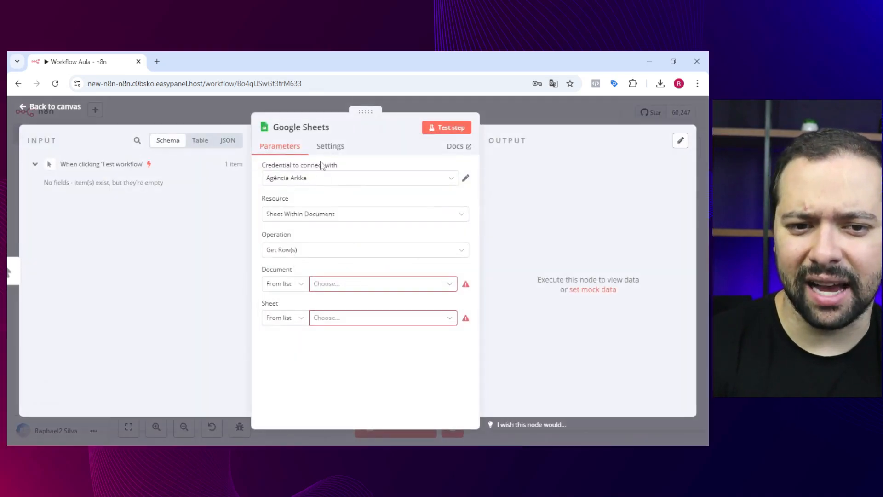
left_click(327, 179)
left_click(508, 120)
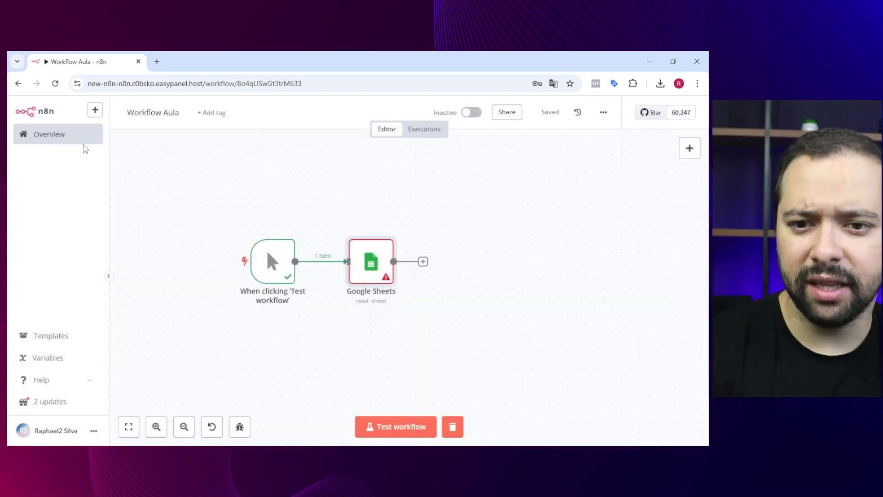
Step: Review the saved credentials and the list of executions in the Overview
left_click(62, 140)
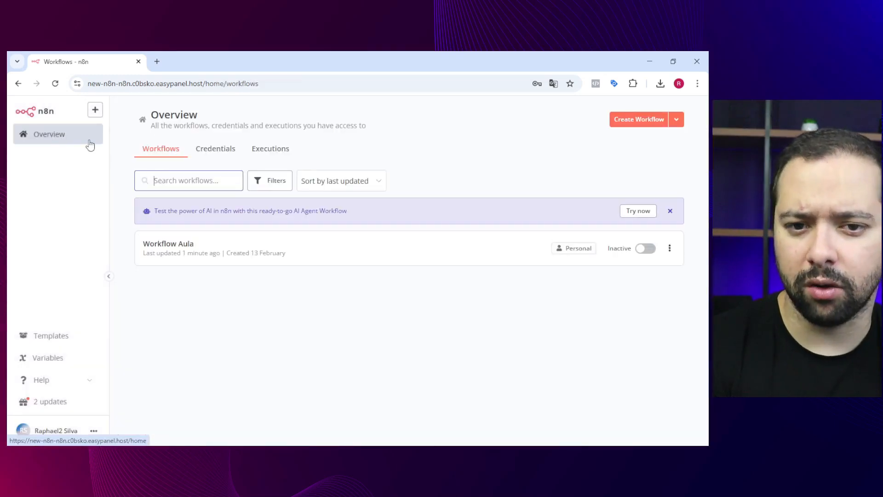
left_click(220, 156)
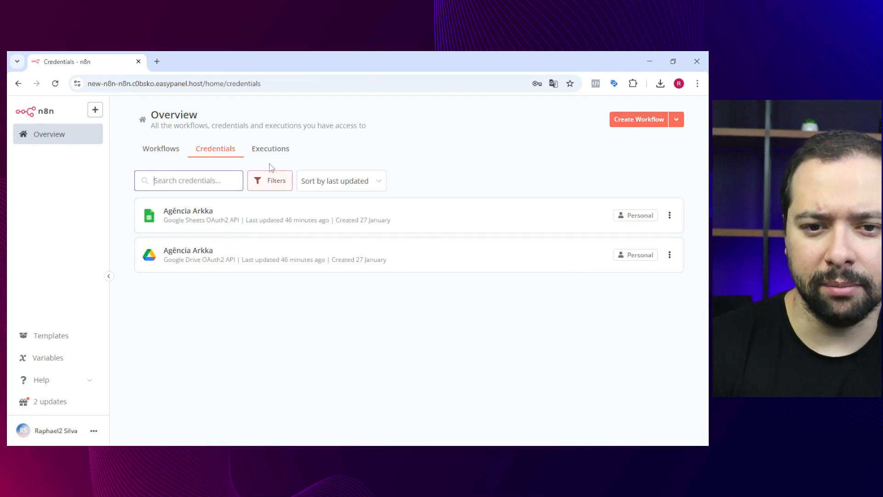
left_click(270, 151)
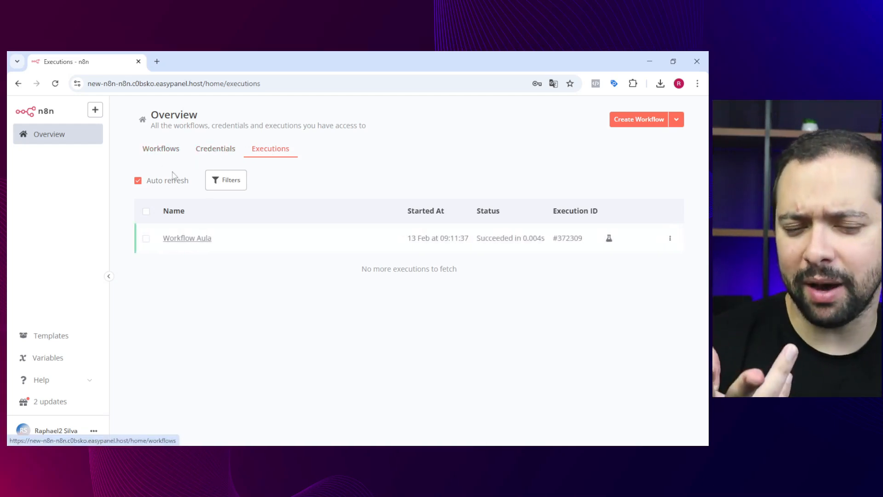
Step: Open the recorded Workflow Aula execution and inspect the trigger node that ran in it
left_click(196, 239)
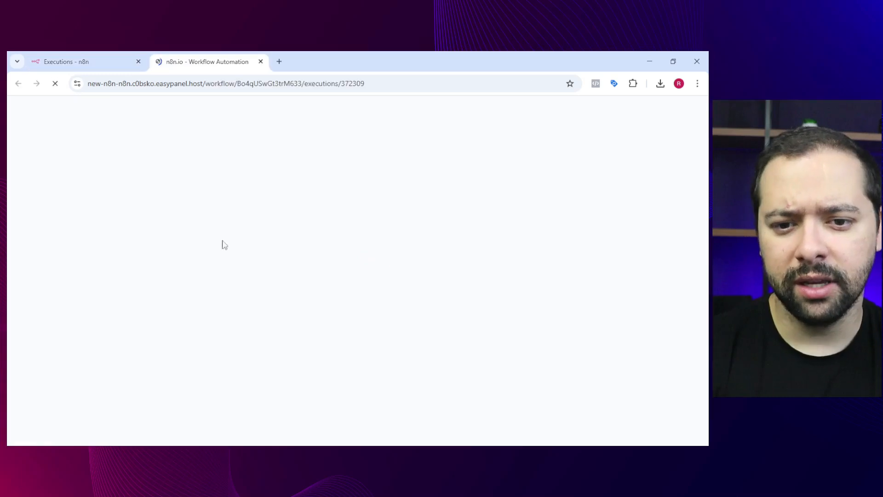
left_click(567, 105)
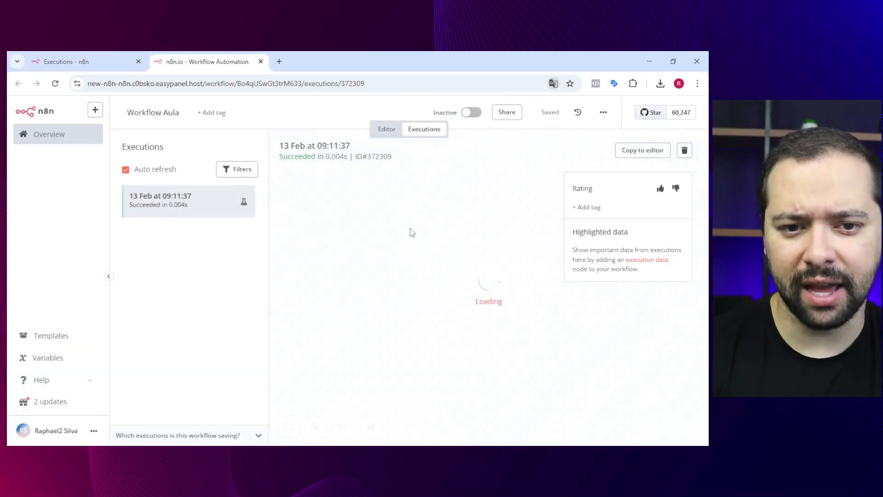
left_click_drag(434, 238, 656, 421)
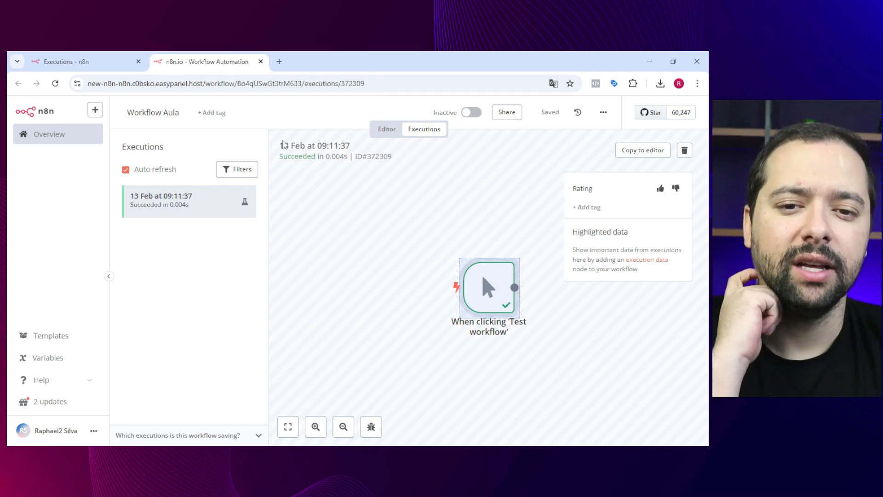
left_click(424, 254)
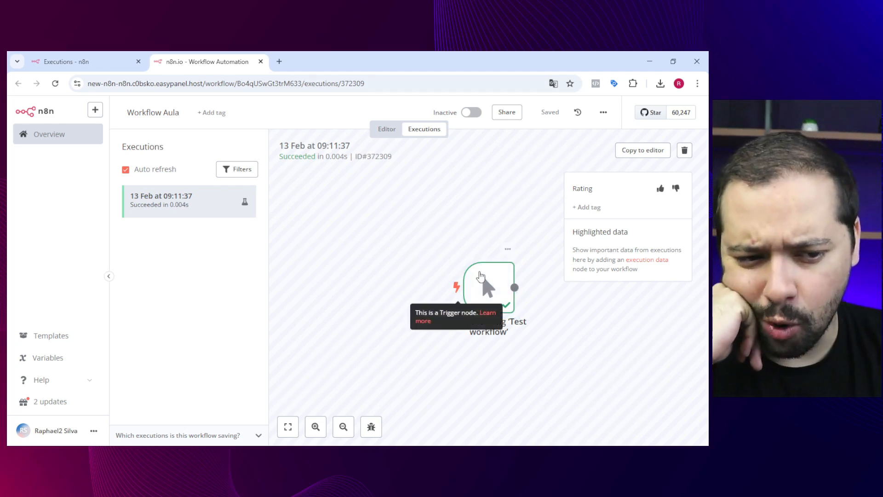
Step: Return to the workflows list and open Workflow Aula in the editor to review its current nodes
left_click(99, 63)
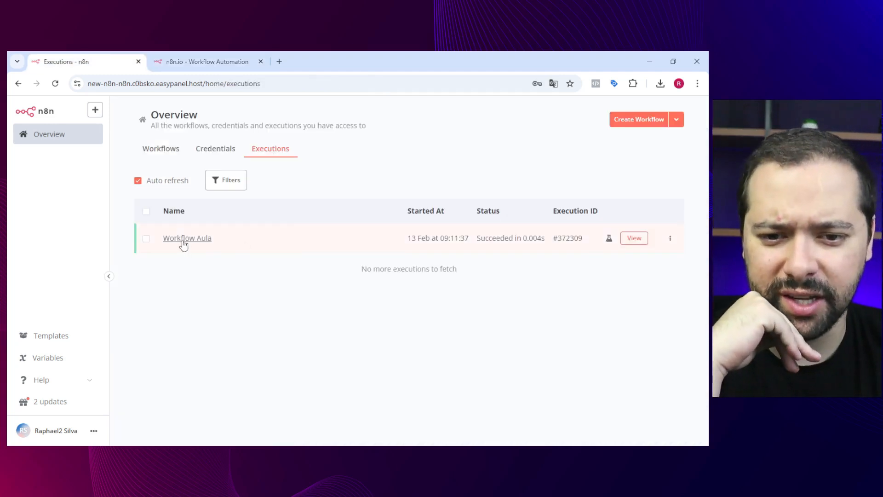
left_click(174, 150)
left_click(202, 245)
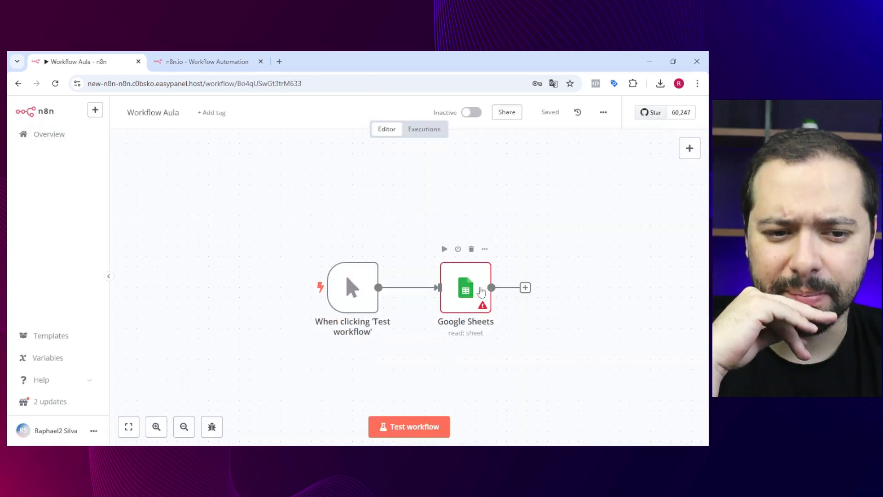
left_click_drag(267, 219, 590, 361)
left_click(514, 307)
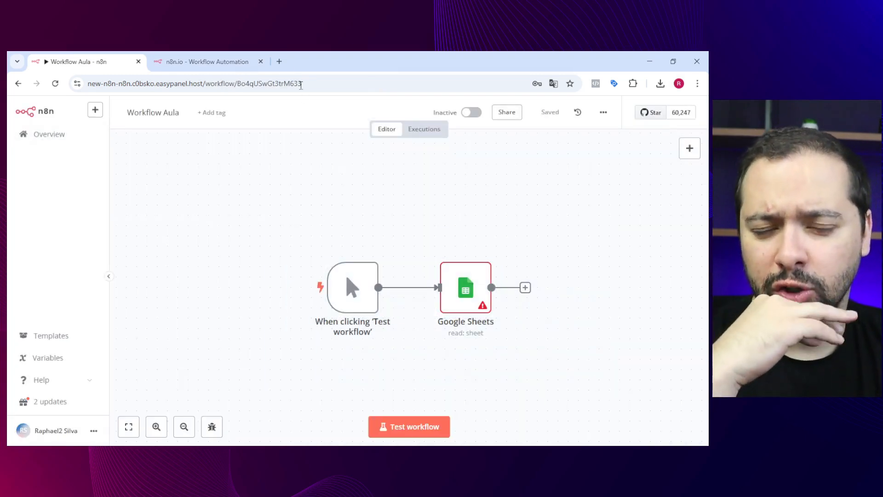
Step: Go back to the recorded execution's details and highlight its execution ID
left_click(245, 59)
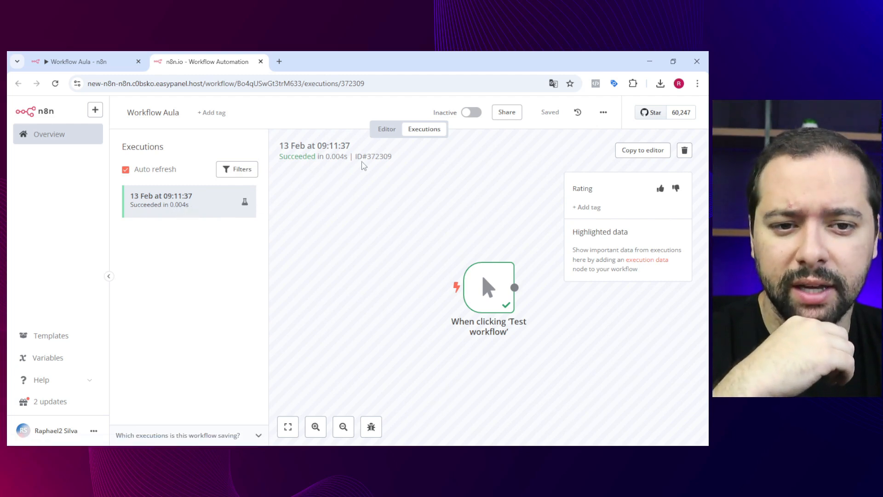
left_click_drag(358, 155, 391, 157)
double_click(381, 157)
left_click(421, 175)
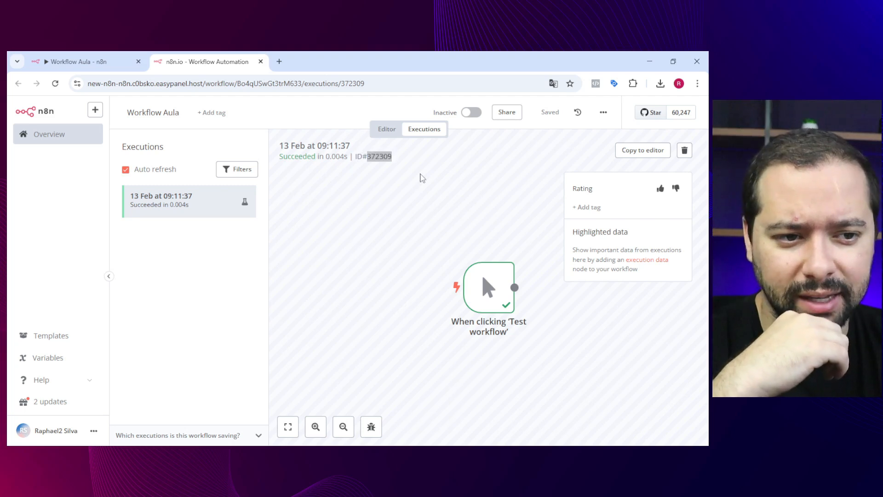
Step: Reopen Workflow Aula from the workflows list, look at the options for adding nodes and fit the workflow in view
left_click(79, 139)
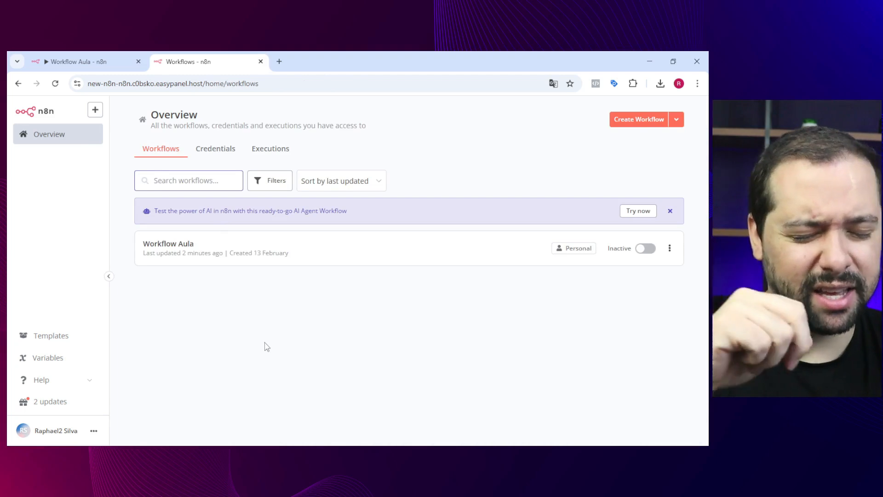
left_click(327, 247)
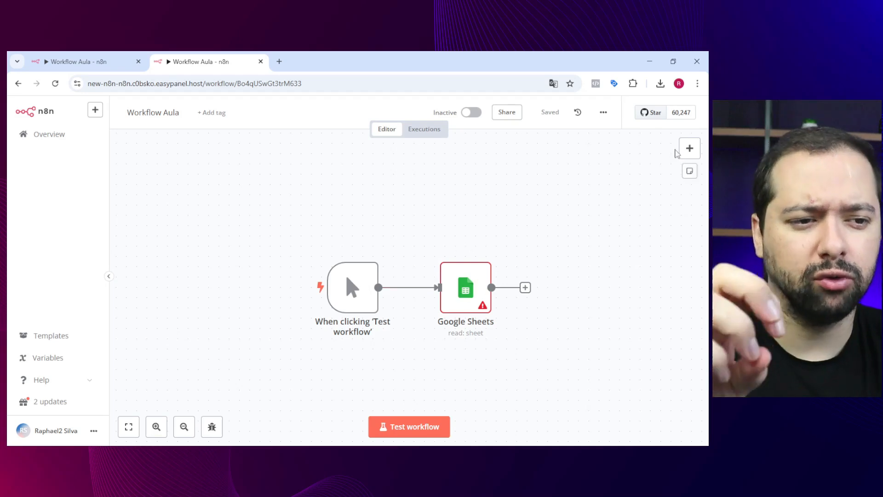
left_click(689, 148)
left_click(397, 225)
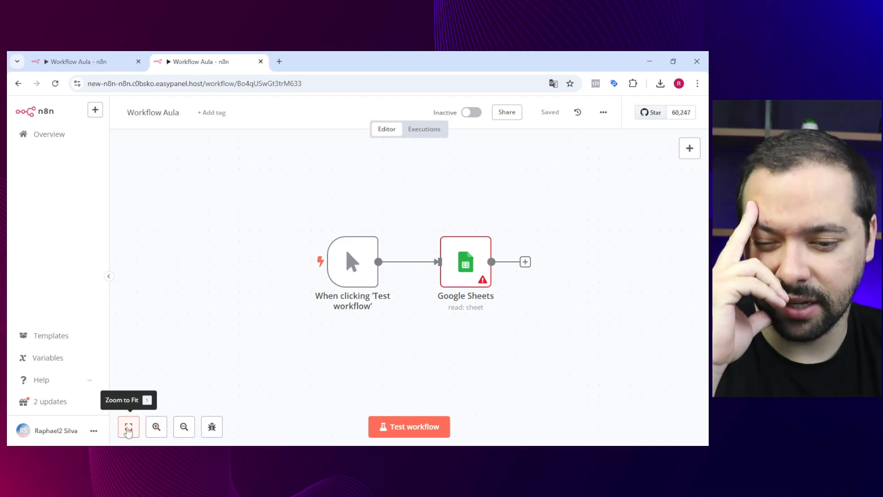
left_click(128, 428)
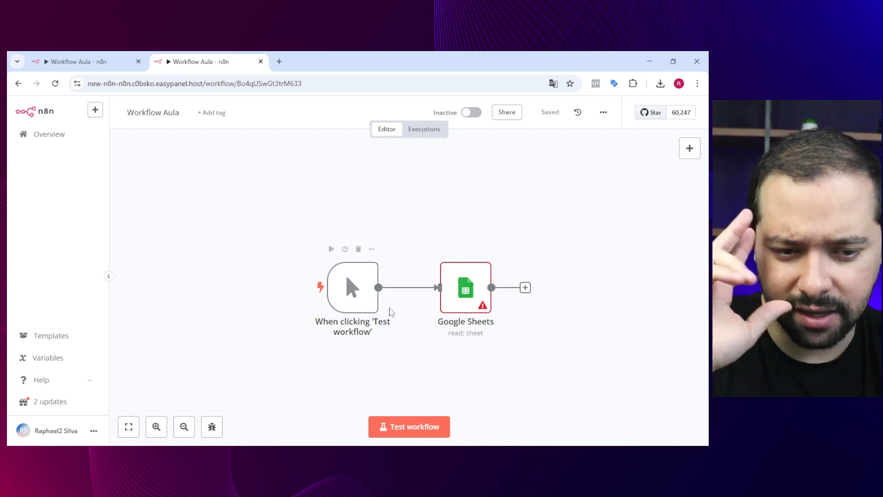
Step: Reposition the trigger node slightly to the left and the Google Sheets node slightly upward on the canvas
mouse_move(426, 295)
left_click(456, 290)
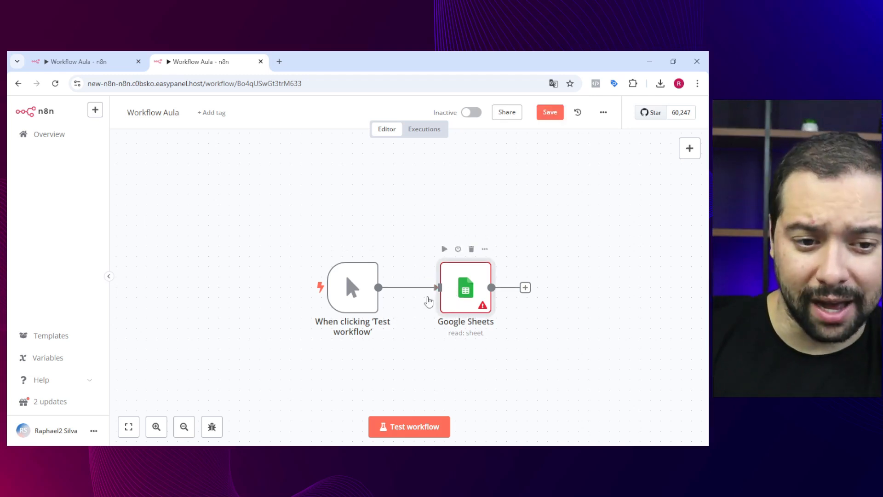
left_click_drag(359, 294, 338, 294)
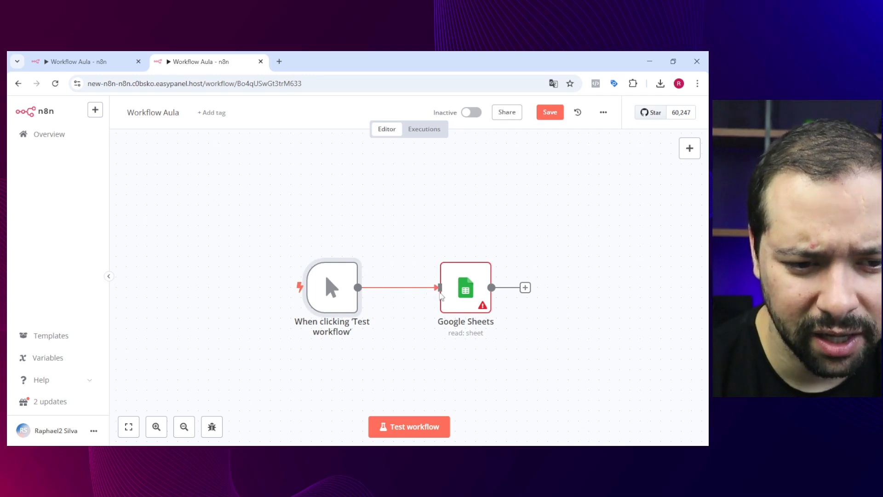
left_click_drag(438, 292, 437, 281)
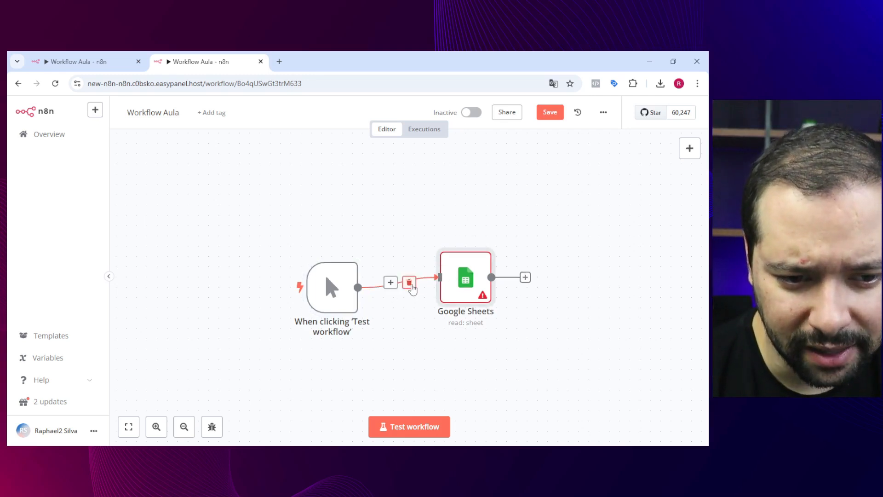
Step: Delete the connection between the trigger and the Google Sheets node and test the workflow
left_click(410, 284)
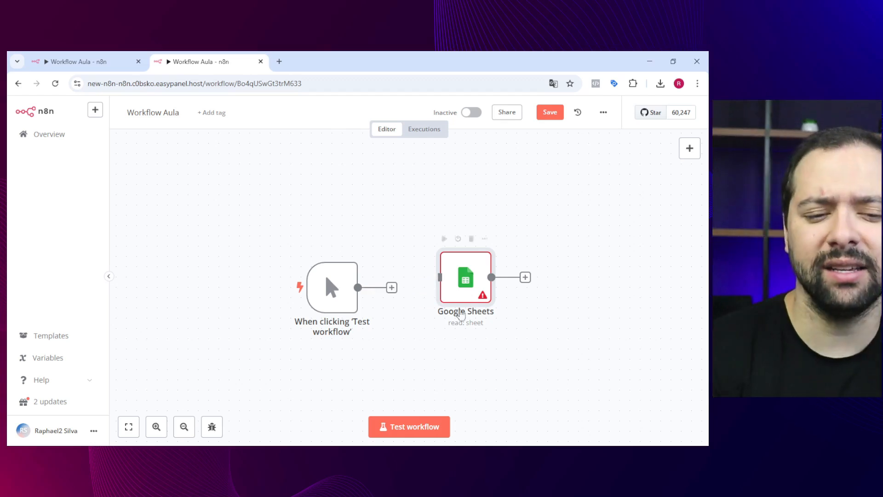
left_click(405, 427)
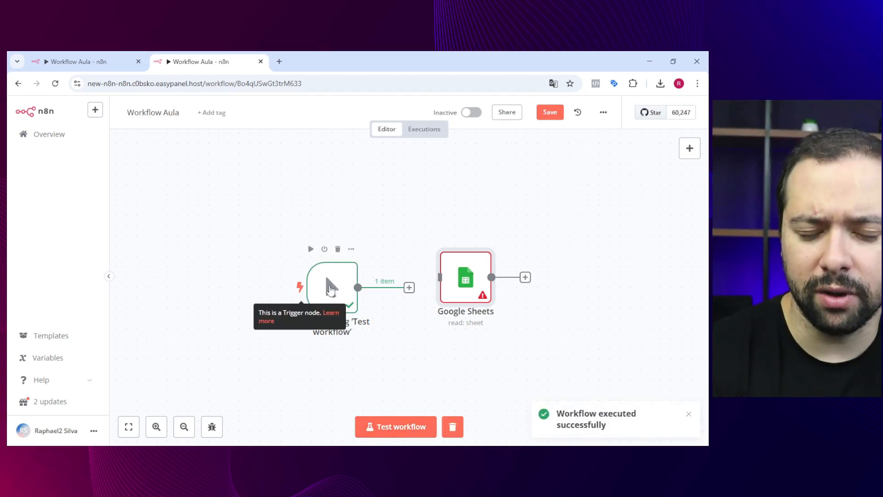
Step: Align the trigger with the Google Sheets node, reconnect the two and test the workflow again
left_click_drag(331, 288, 324, 282)
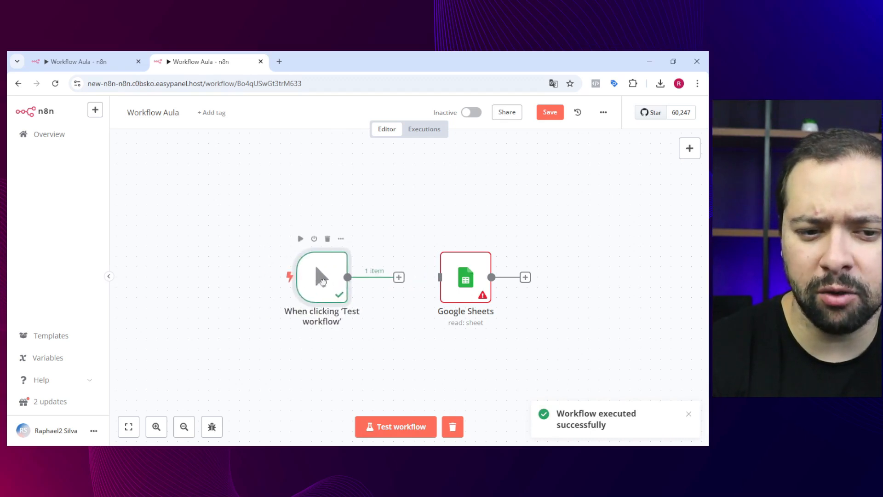
left_click_drag(399, 277, 440, 277)
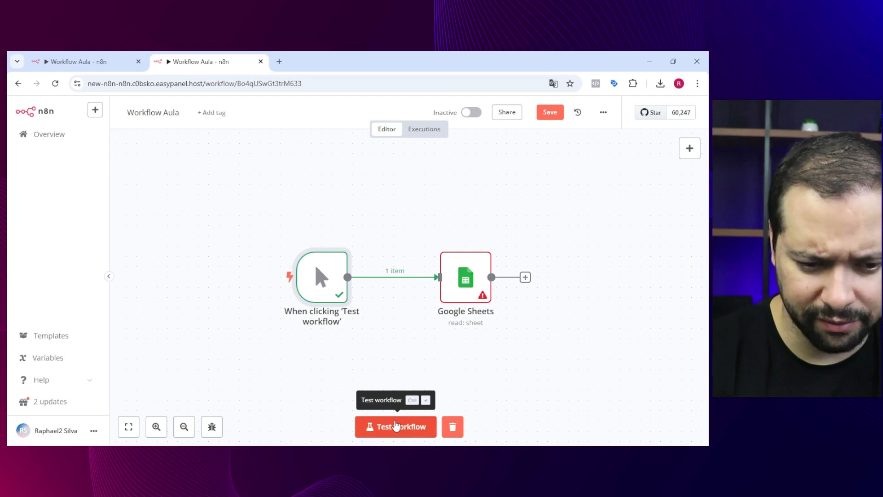
left_click(396, 426)
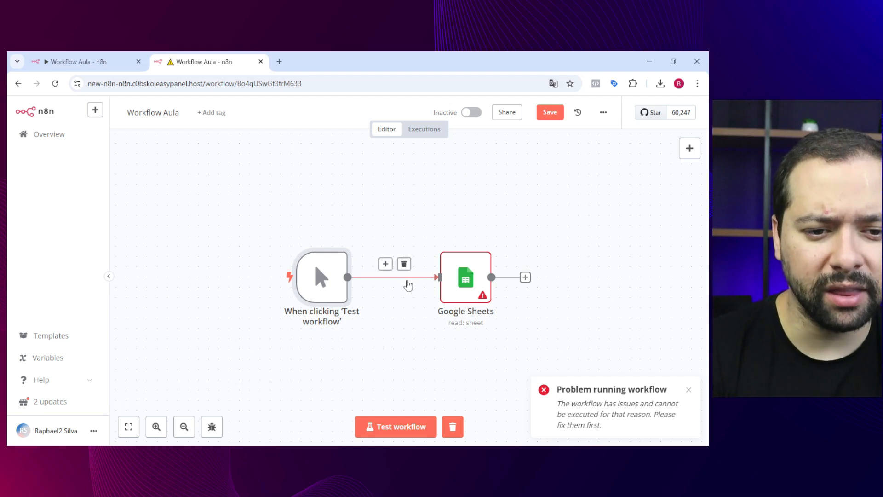
Step: Shift the Google Sheets node slightly above the trigger's level and examine the options on their connection
mouse_move(368, 291)
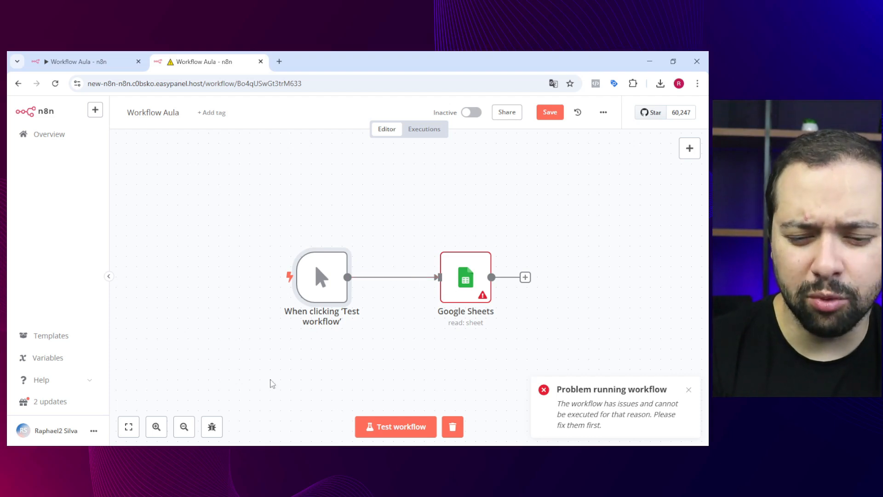
mouse_move(399, 284)
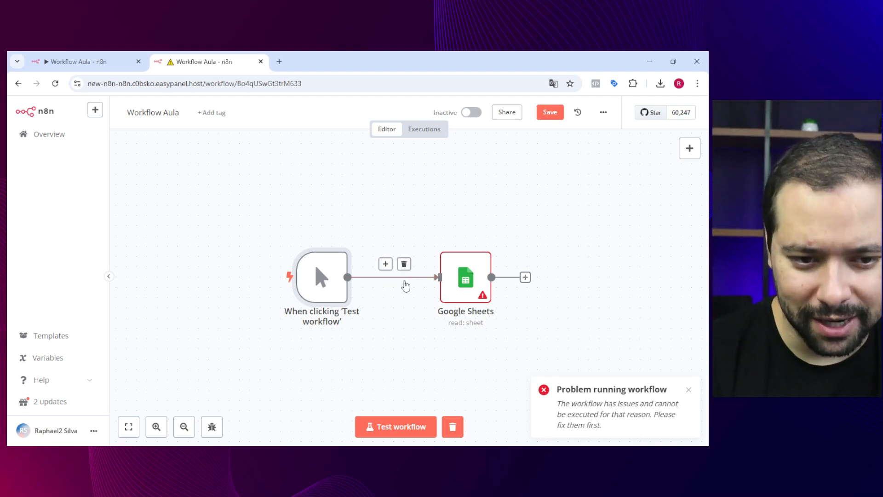
left_click_drag(456, 286, 457, 275)
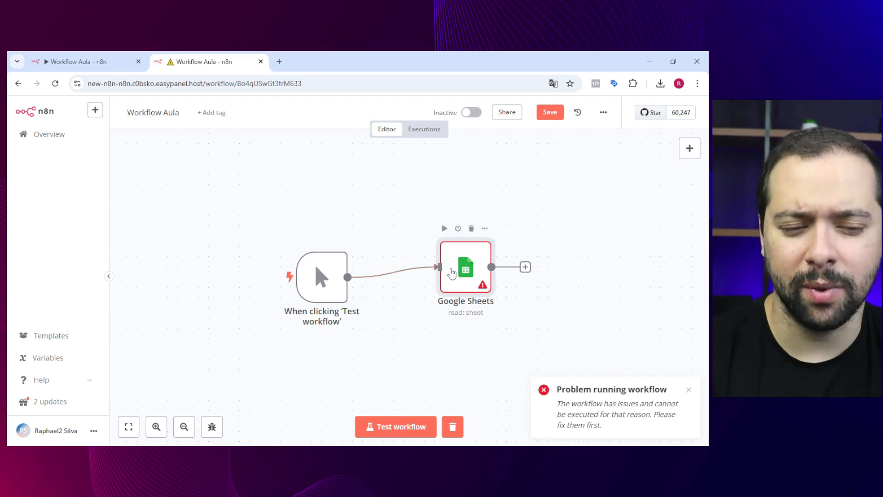
left_click(404, 272)
left_click_drag(382, 278, 455, 268)
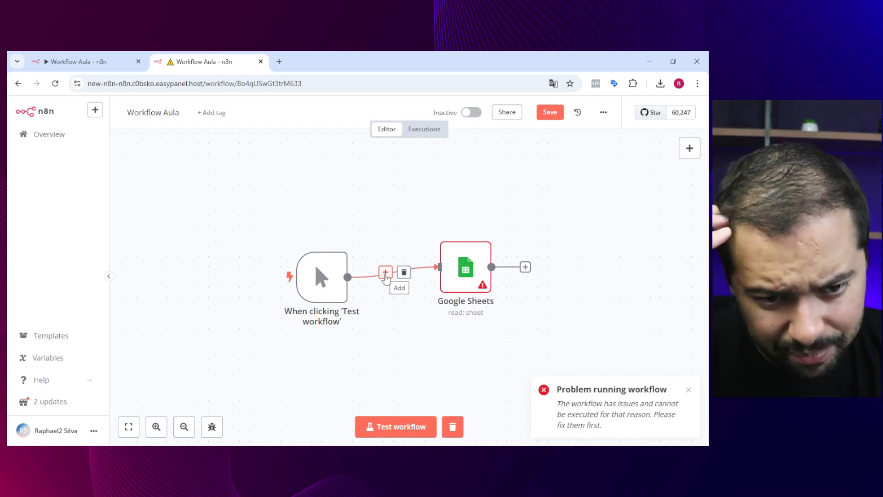
Step: Insert a Filter node between the trigger and Google Sheets, and align the Google Sheets node with it
left_click(386, 272)
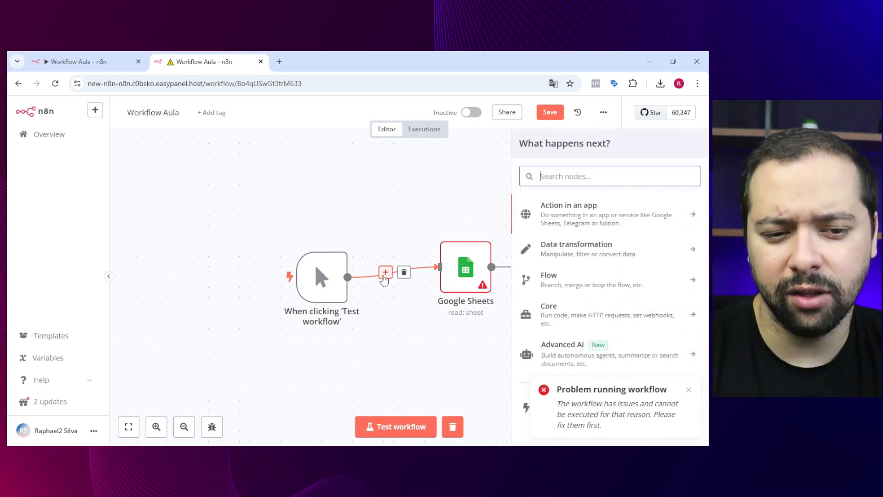
left_click(571, 282)
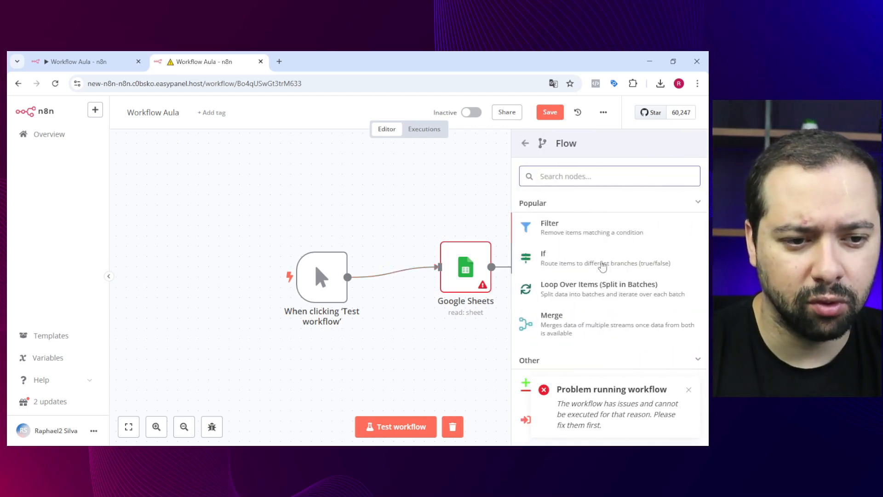
left_click(585, 240)
key("Escape")
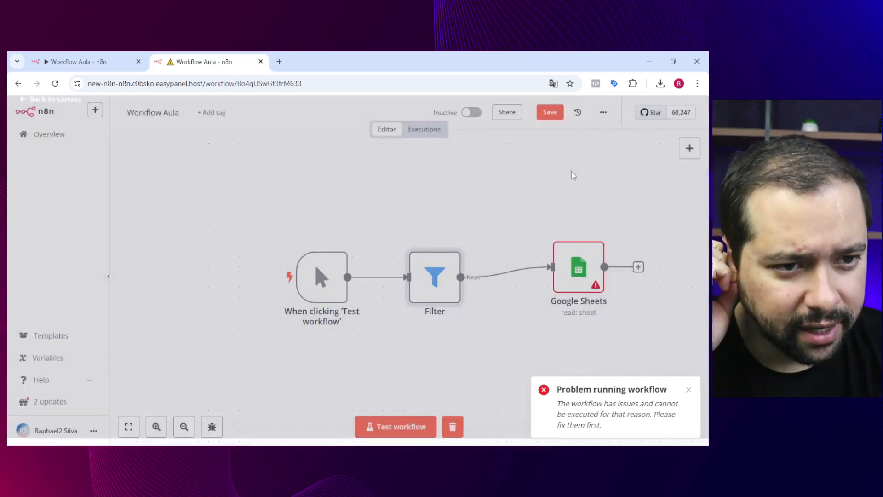
left_click_drag(572, 300, 571, 310)
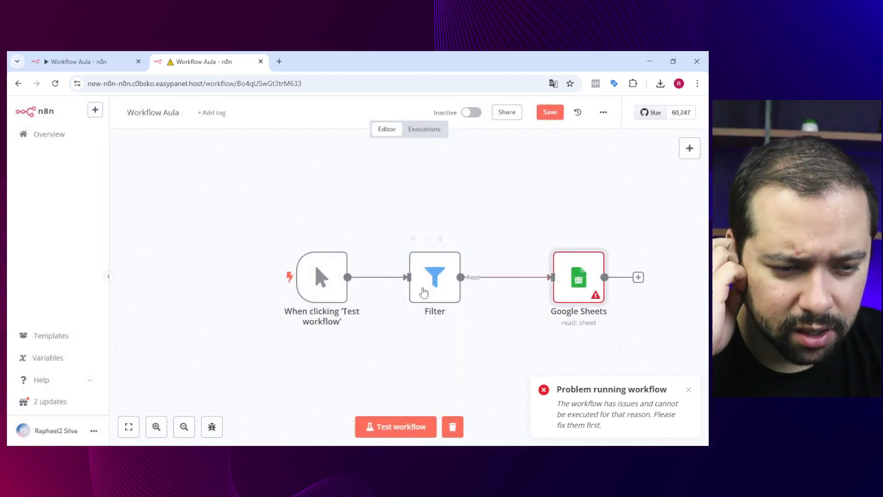
Step: Delete the Filter node, move the Google Sheets node closer to the trigger and save the workflow
left_click_drag(424, 293, 441, 287)
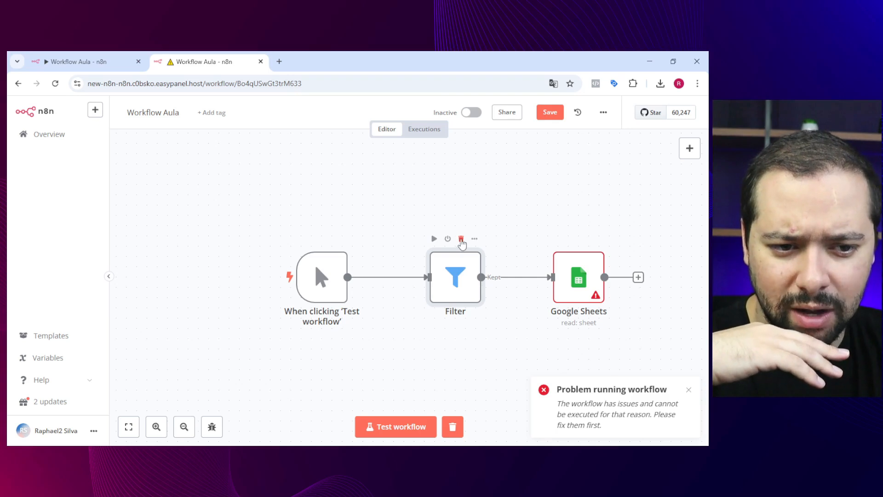
left_click(461, 240)
left_click_drag(557, 279, 495, 279)
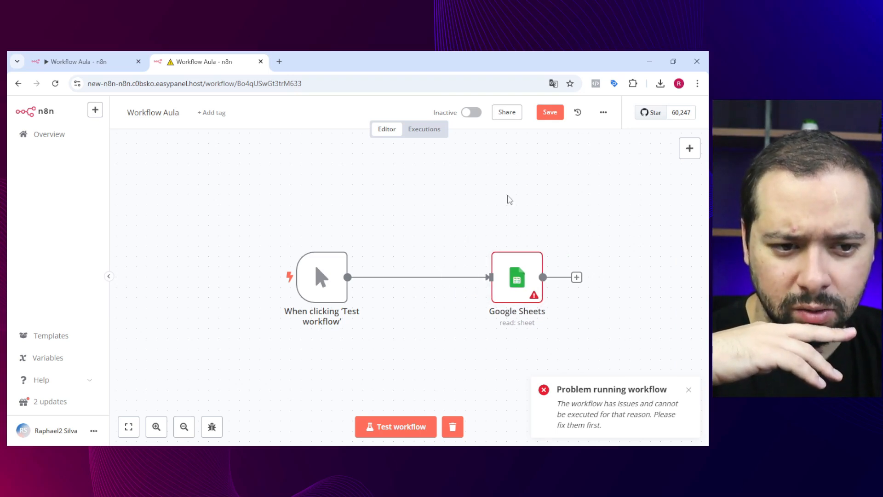
left_click(554, 116)
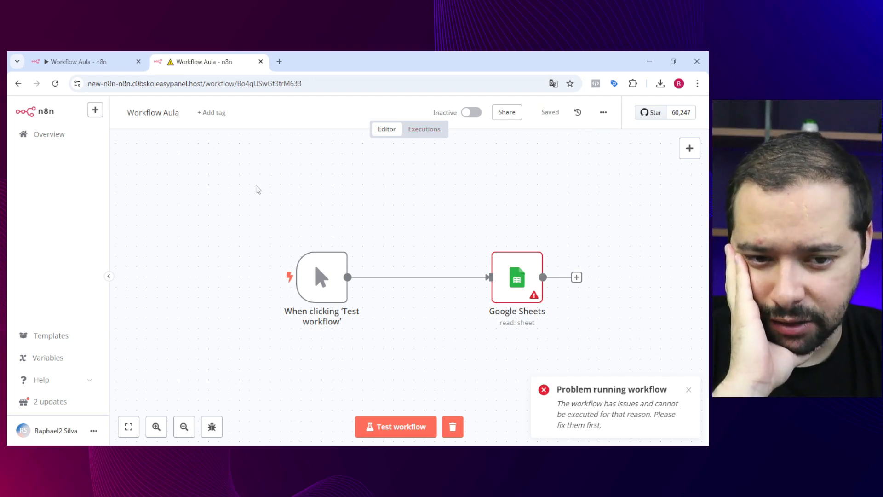
Step: Examine the execution history of Workflow Aula, switching between it and the editor
left_click_drag(256, 188, 566, 364)
left_click(424, 129)
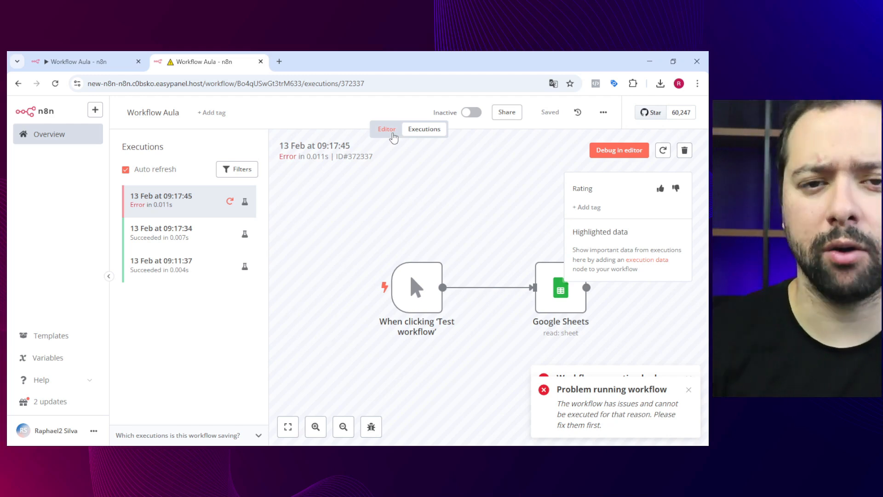
left_click(391, 133)
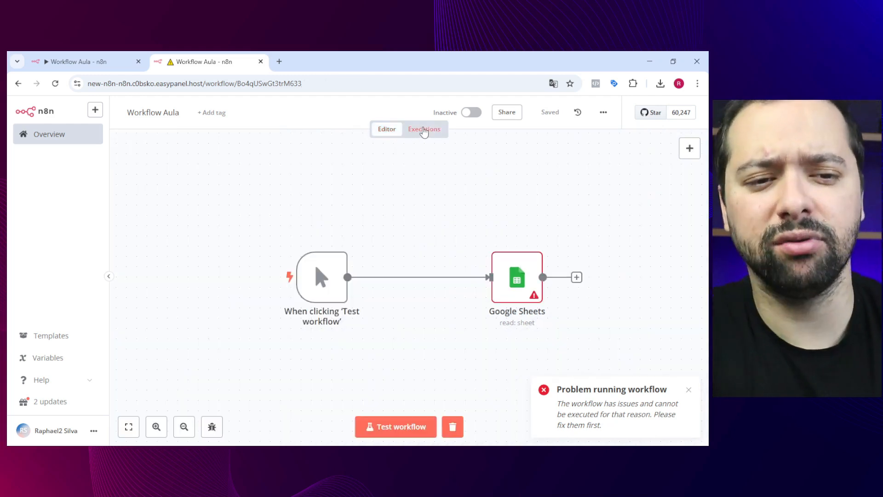
left_click(429, 133)
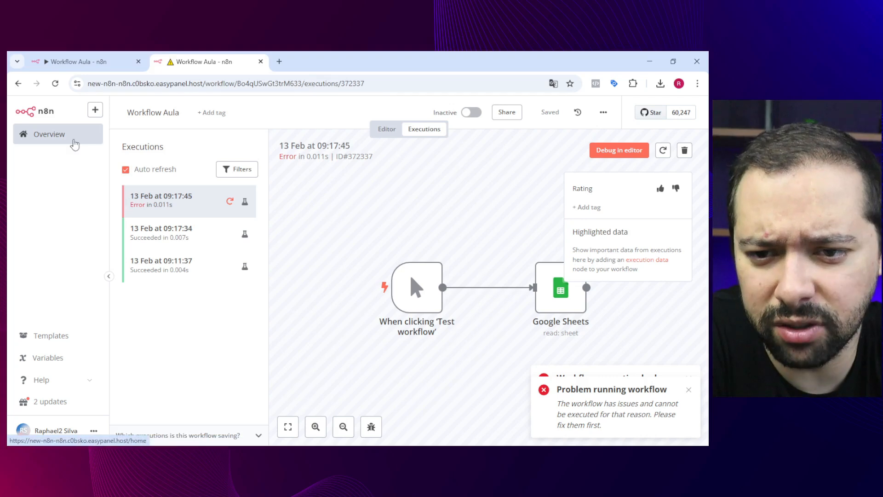
Step: View the executions of all workflows in the overview and reopen Workflow Aula from the workflow list
left_click(73, 139)
left_click(263, 161)
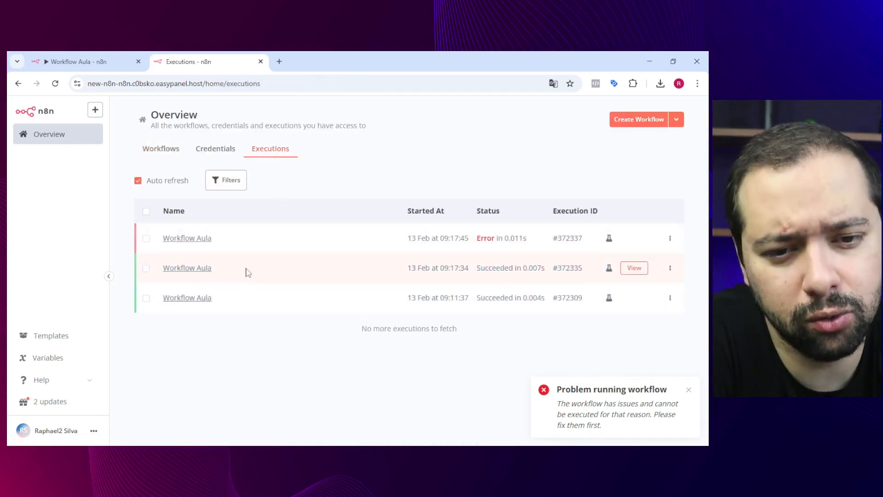
left_click(64, 134)
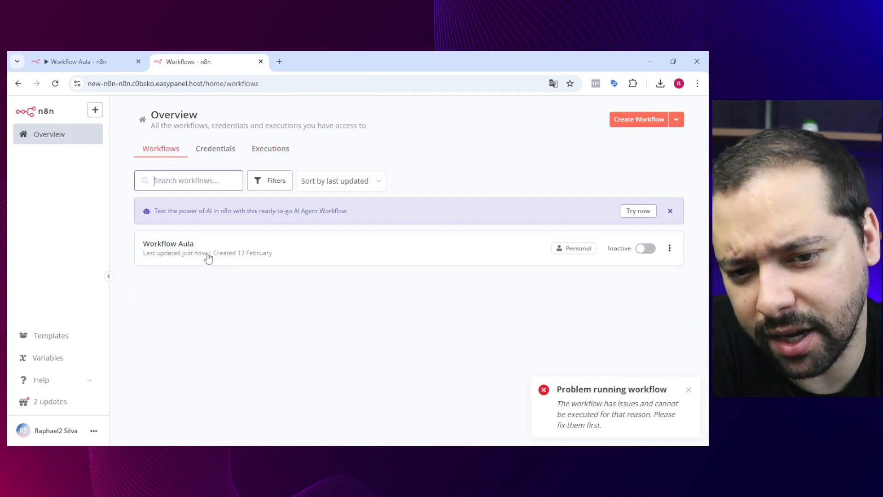
left_click(362, 257)
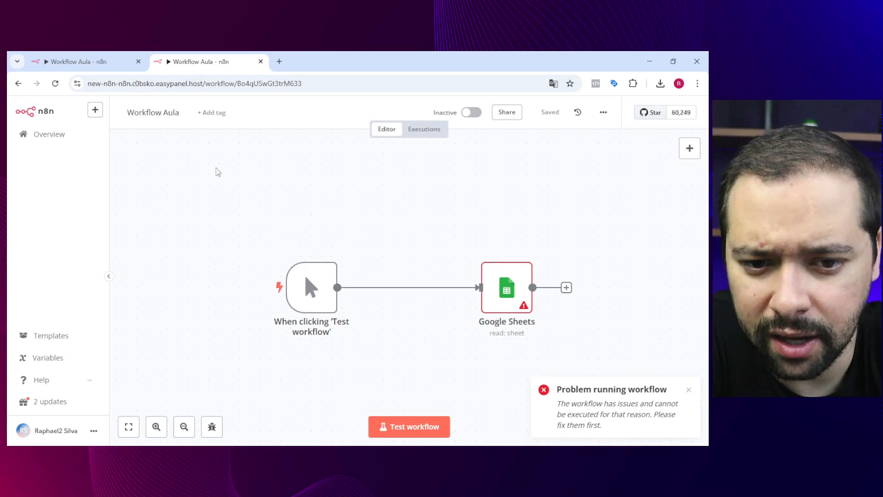
Step: Compare the overview's execution list with Workflow Aula's own execution list, and return to the workflow's editor
left_click(65, 140)
left_click(263, 152)
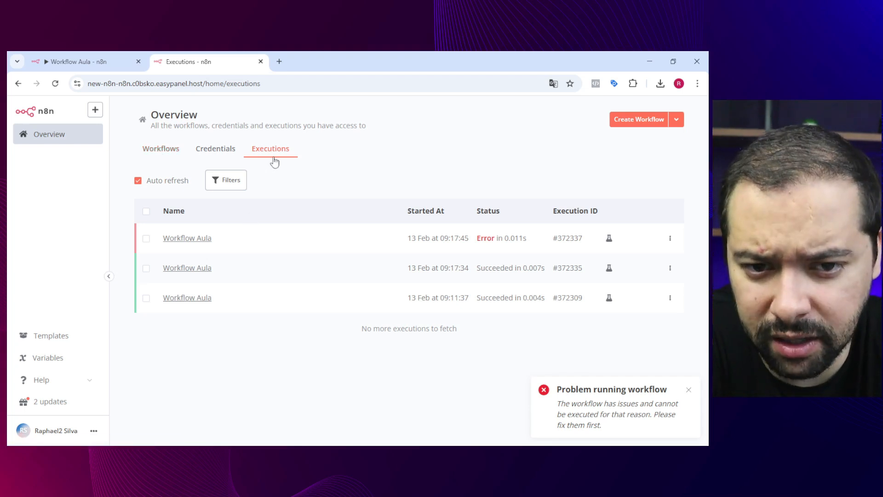
left_click(28, 141)
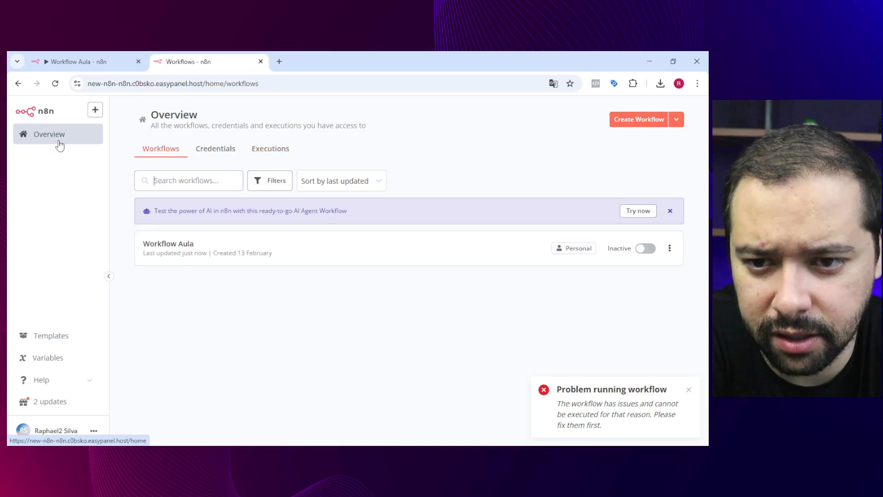
left_click(260, 149)
left_click(161, 152)
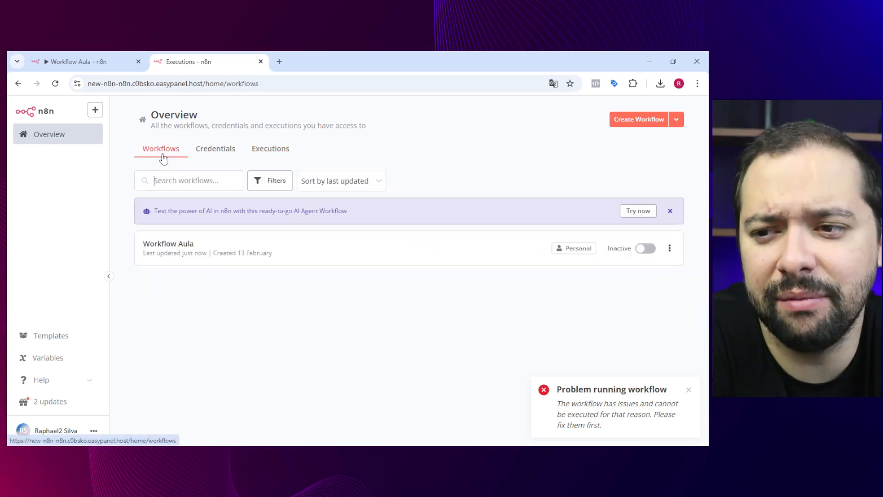
left_click(358, 259)
left_click(425, 130)
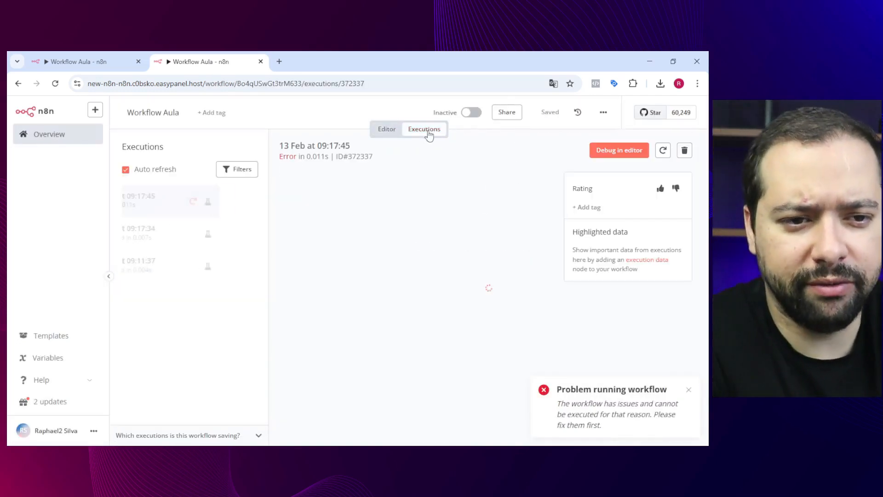
left_click(387, 129)
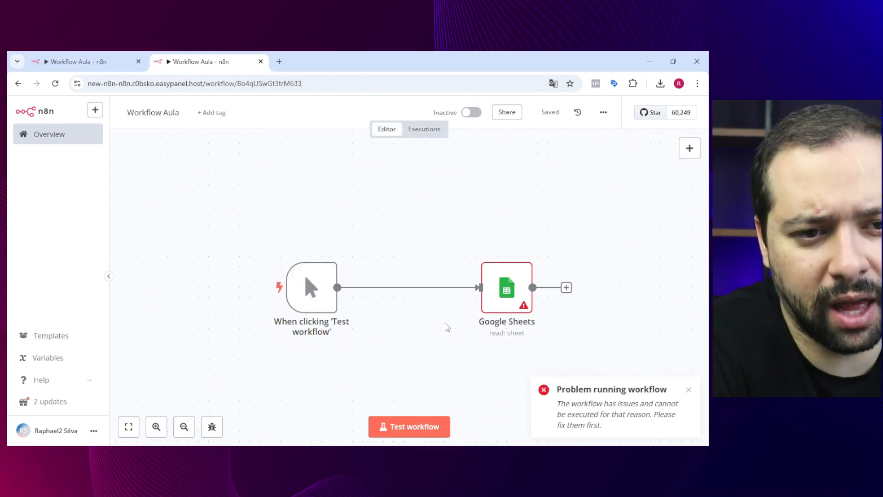
Step: Delete the Google Sheets node, add a Filter node from the Flow category after the trigger, and save the workflow
left_click_drag(509, 304, 478, 305)
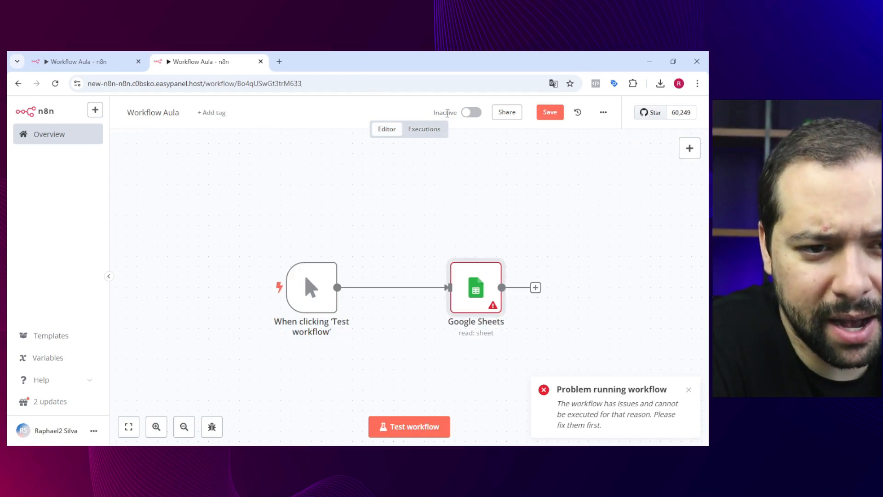
left_click(473, 148)
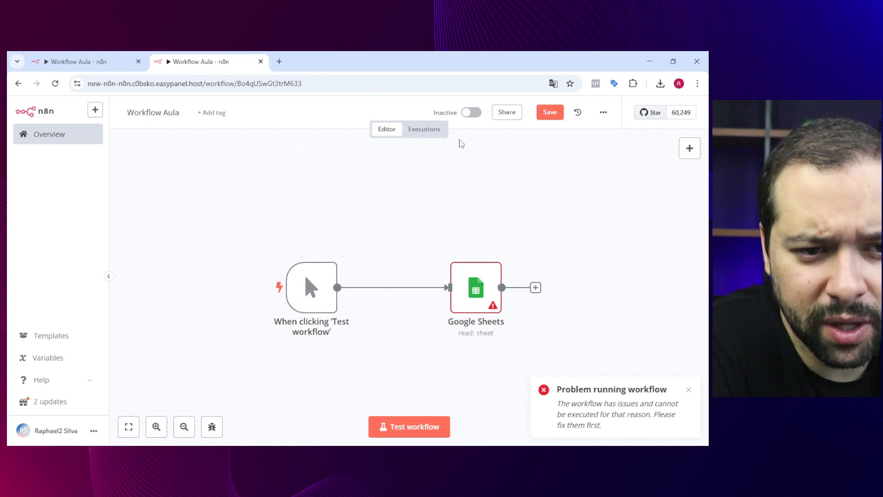
left_click_drag(238, 247, 581, 362)
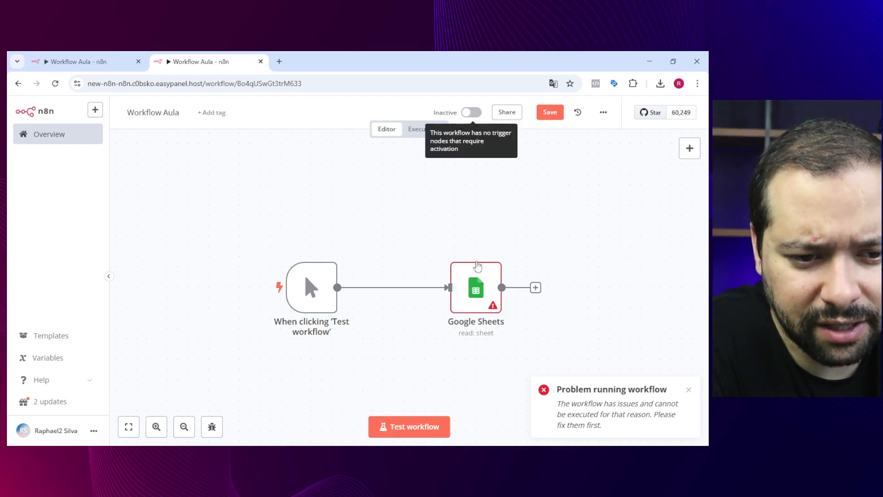
left_click(482, 249)
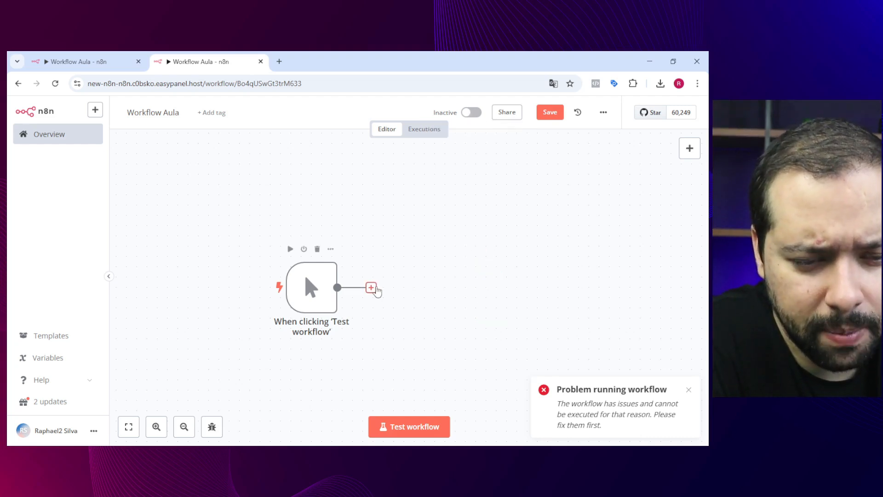
left_click(371, 287)
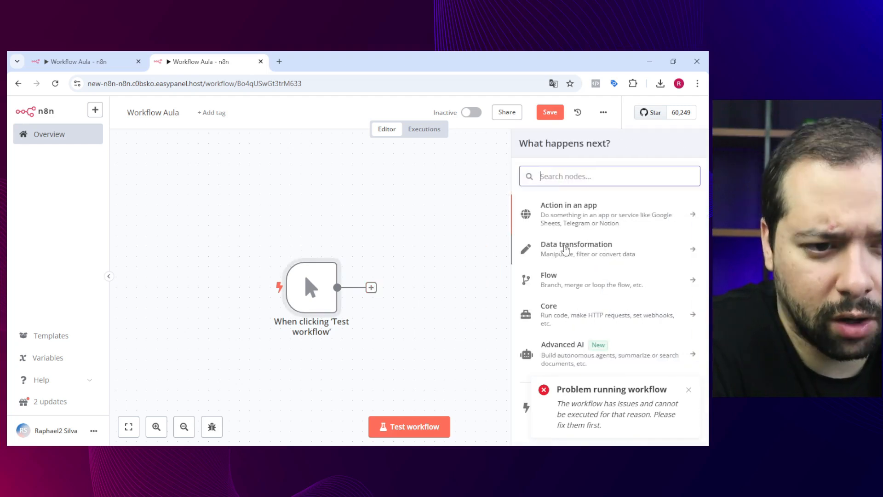
left_click(578, 271)
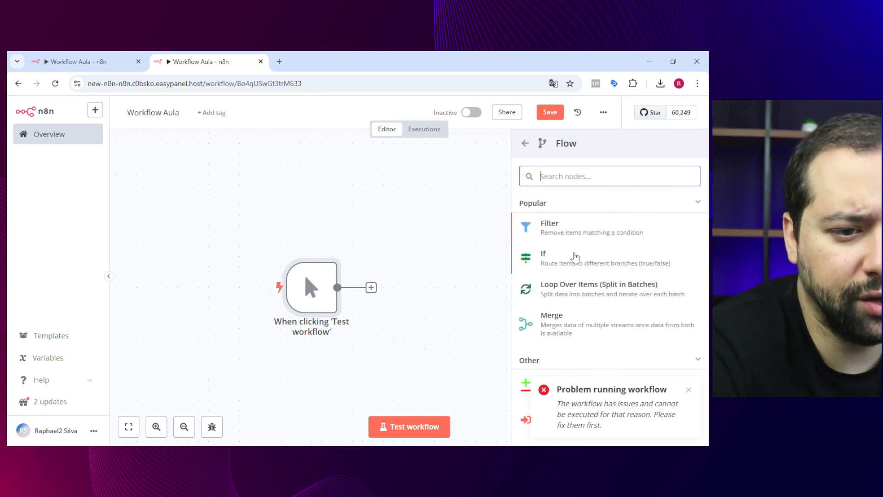
left_click(566, 231)
left_click(573, 116)
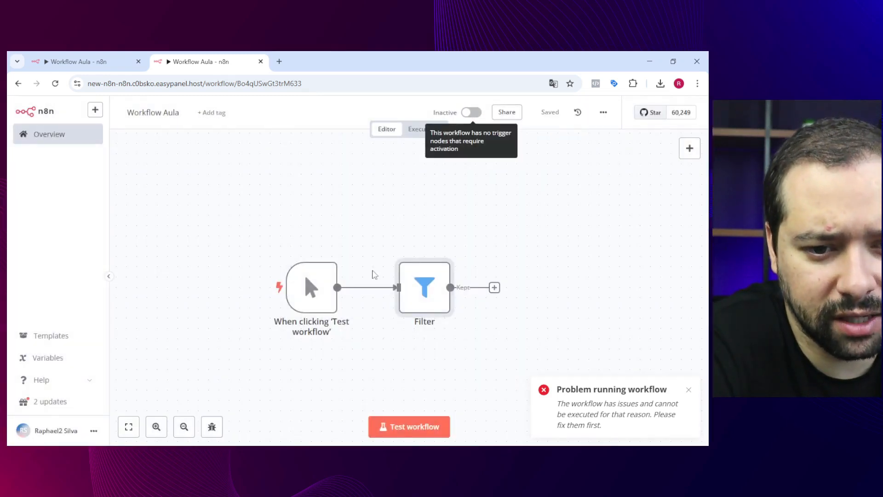
Step: Move the trigger and Filter nodes up, spacing them farther apart on one level, and check the workflow's activation switch
left_click_drag(410, 281, 440, 282)
left_click_drag(316, 295, 305, 275)
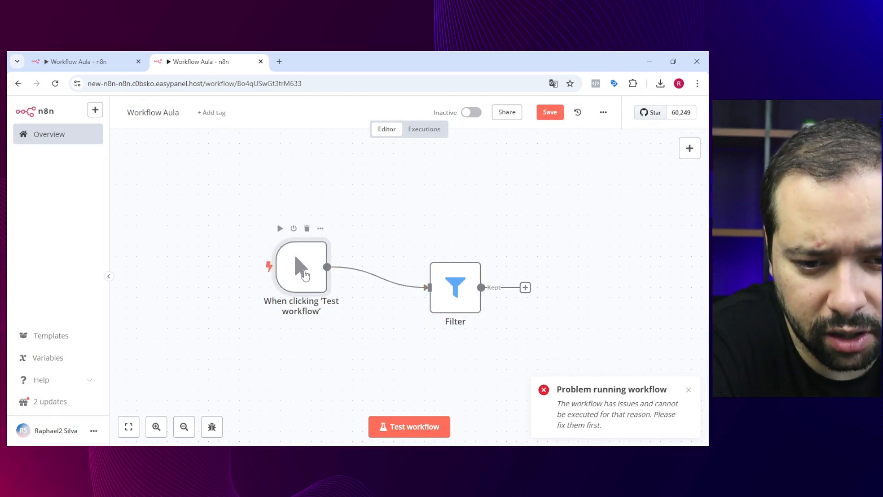
left_click_drag(453, 297, 463, 276)
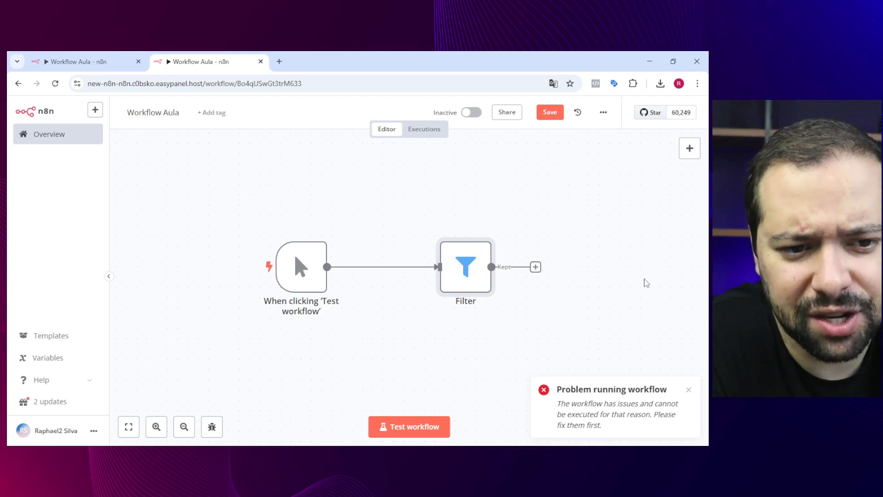
mouse_move(472, 115)
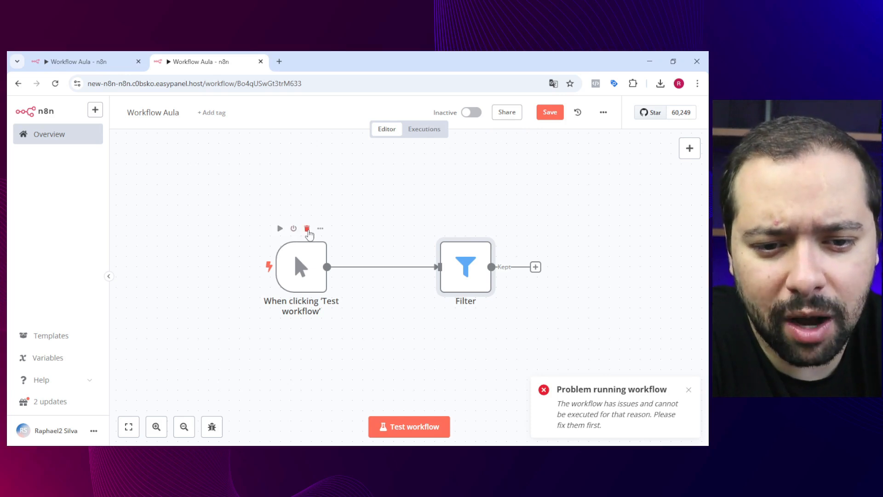
Step: Replace the manual trigger with a Webhook trigger, move the Filter node slightly away from it, and save the workflow
left_click(308, 229)
left_click(374, 314)
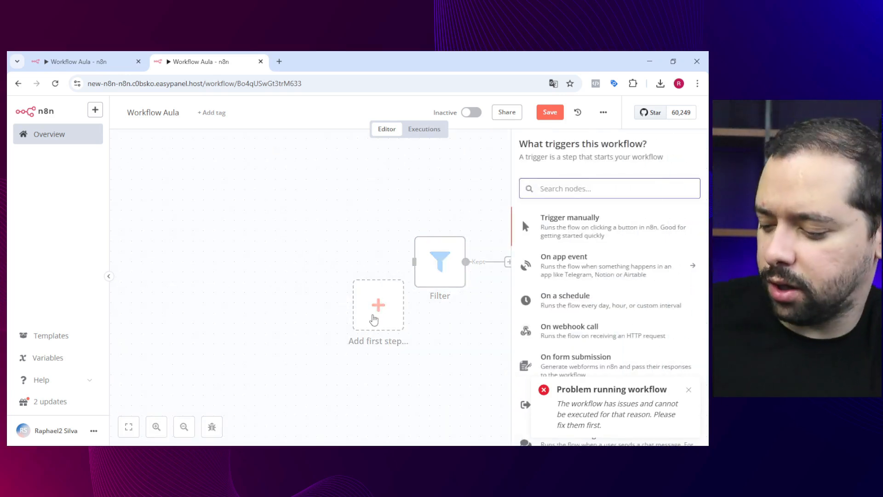
type("webh")
left_click(582, 229)
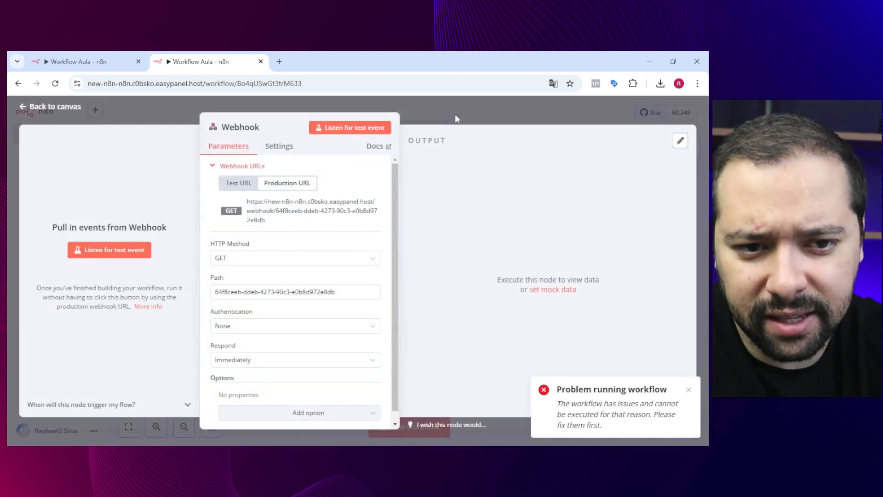
left_click(454, 114)
left_click_drag(422, 291, 448, 283)
left_click(551, 113)
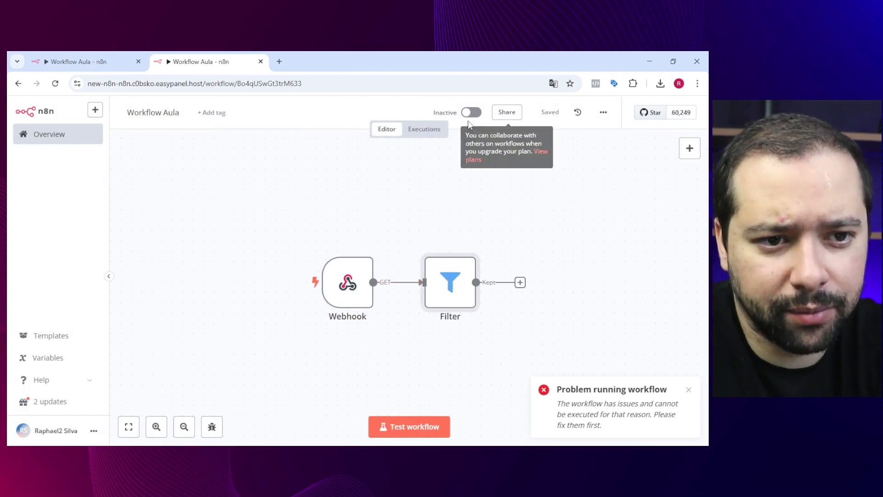
Step: Activate the workflow, dismiss the activation notice and shift the Filter node slightly farther from the Webhook node
left_click(471, 113)
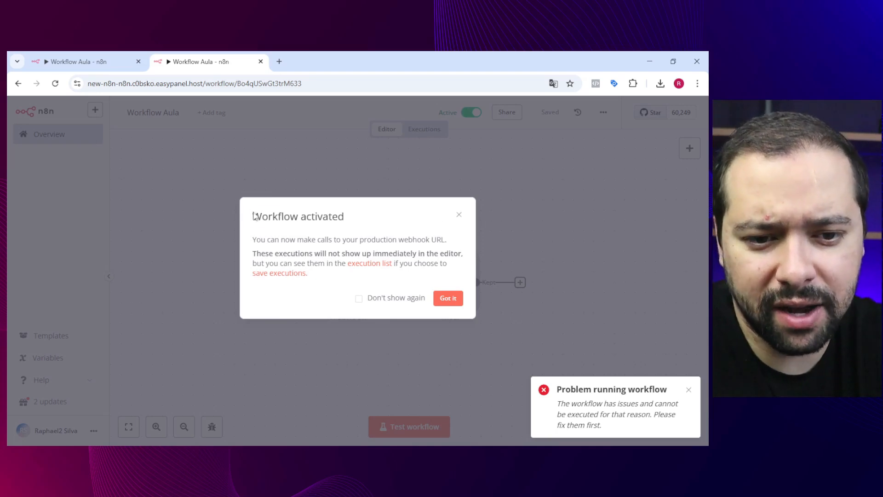
left_click_drag(253, 216, 352, 291)
left_click(308, 216)
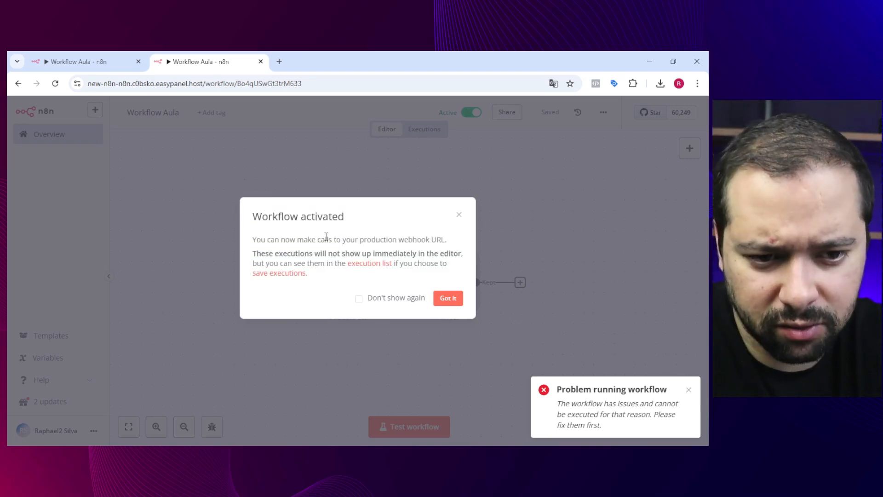
left_click(455, 303)
left_click_drag(444, 276, 465, 276)
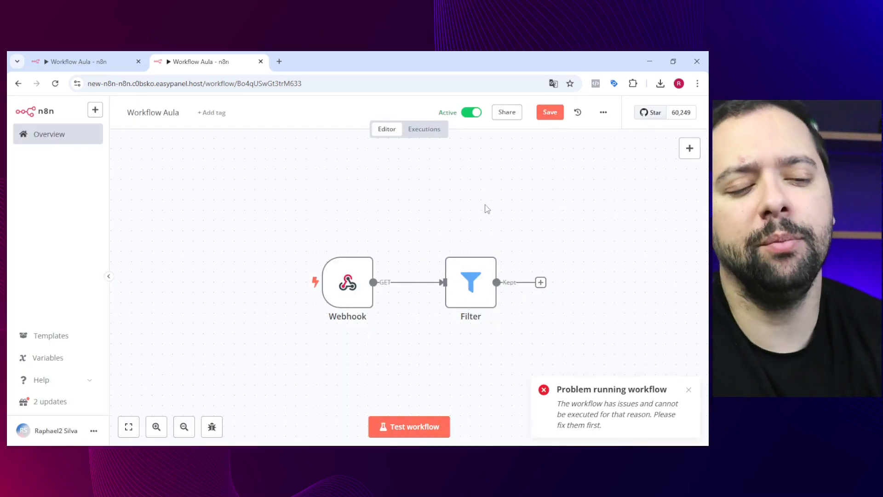
Step: Compare the Webhook node's Test URL and Production URL, leave Production URL selected and return to the canvas
left_click(552, 107)
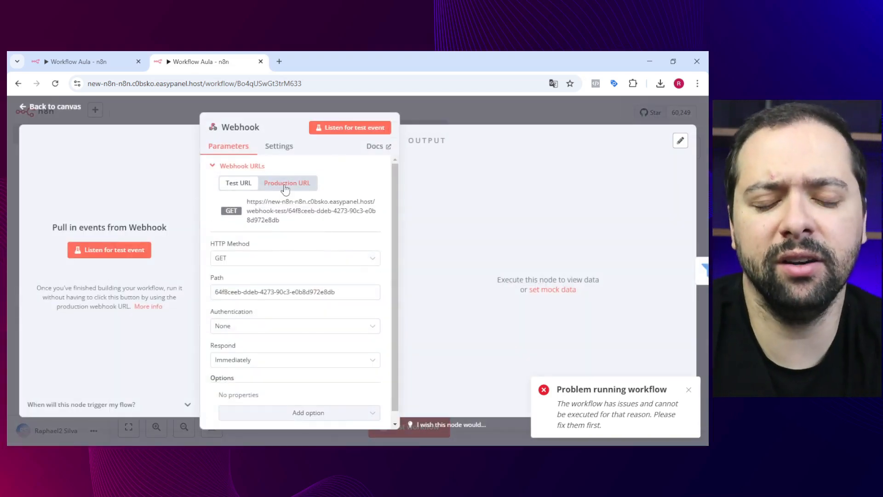
left_click(286, 184)
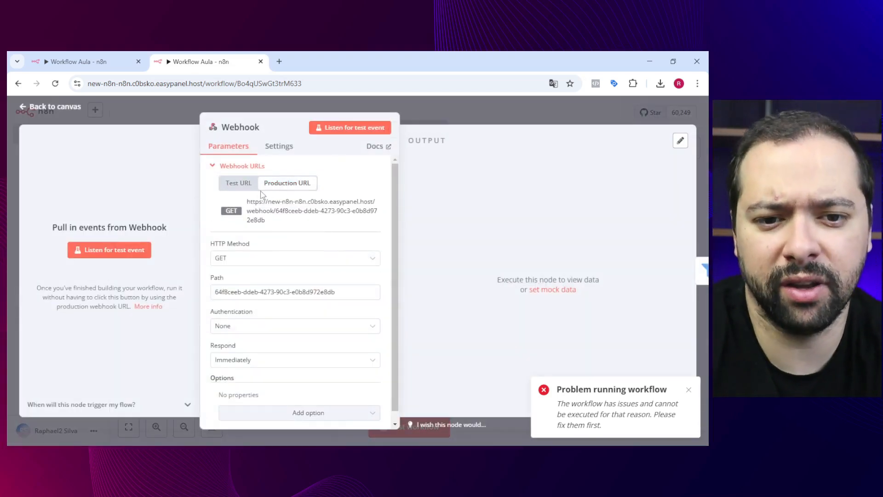
left_click(254, 186)
left_click(280, 184)
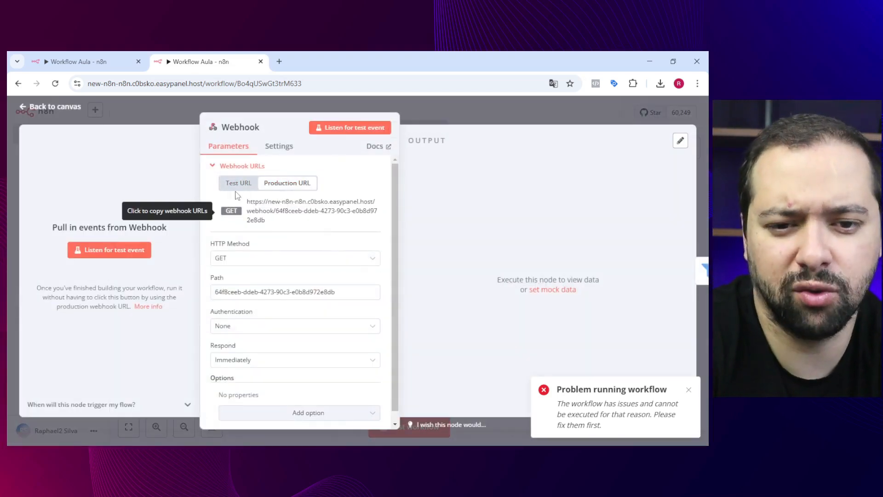
left_click(253, 187)
left_click(274, 188)
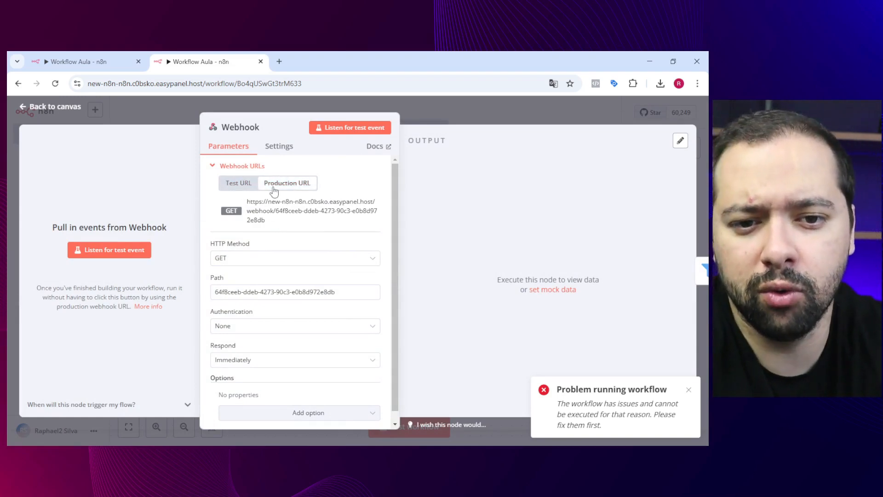
left_click(423, 109)
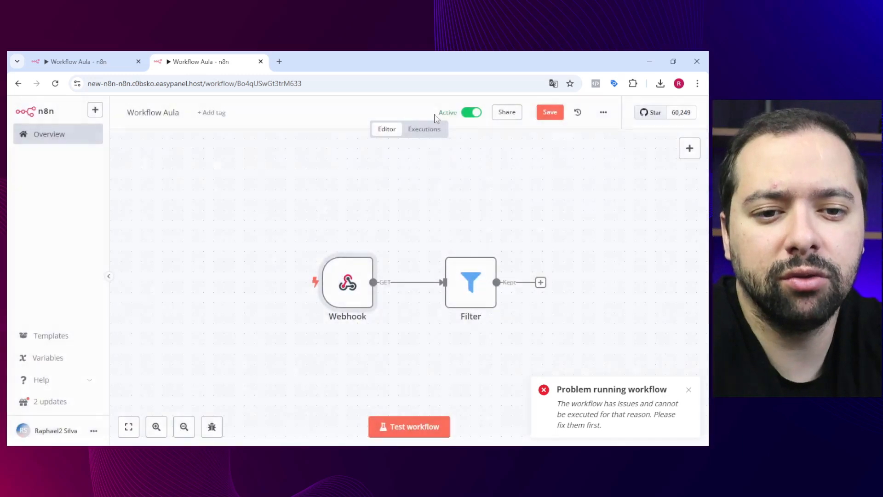
Step: Save the workflow and dismiss the notice about the problem running it
left_click(550, 112)
mouse_move(321, 245)
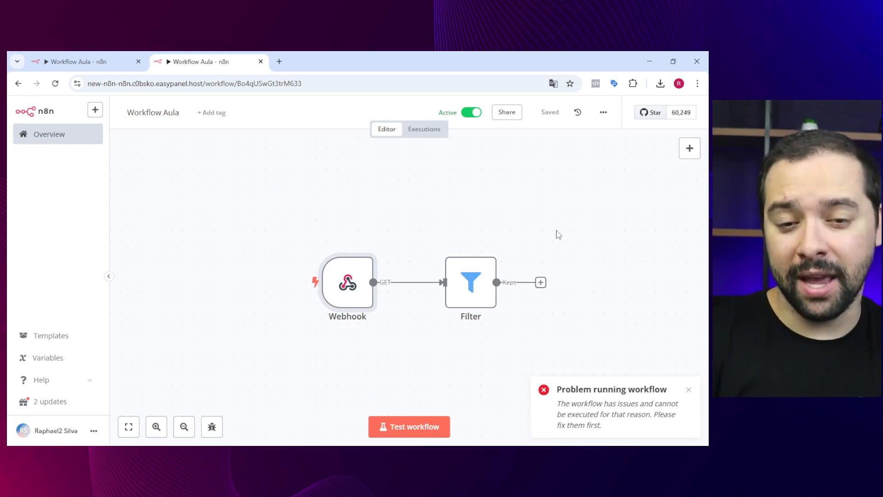
scroll(555, 230, "down", 4)
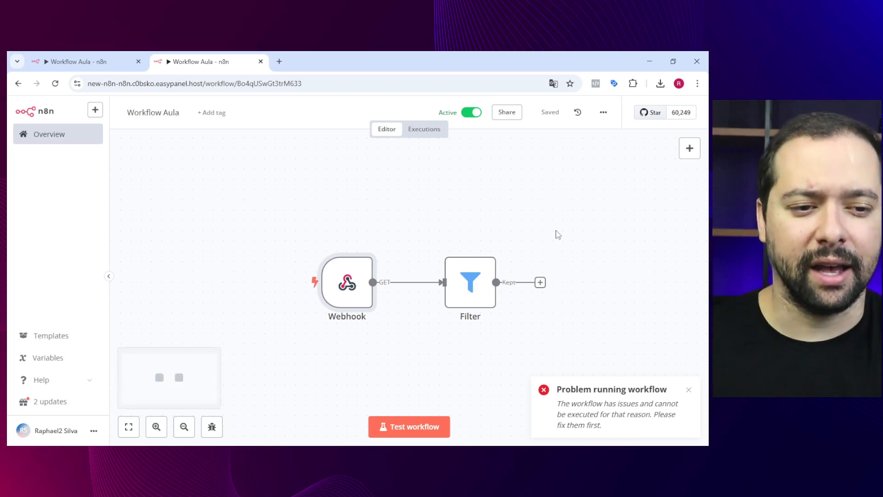
left_click_drag(603, 262, 527, 270)
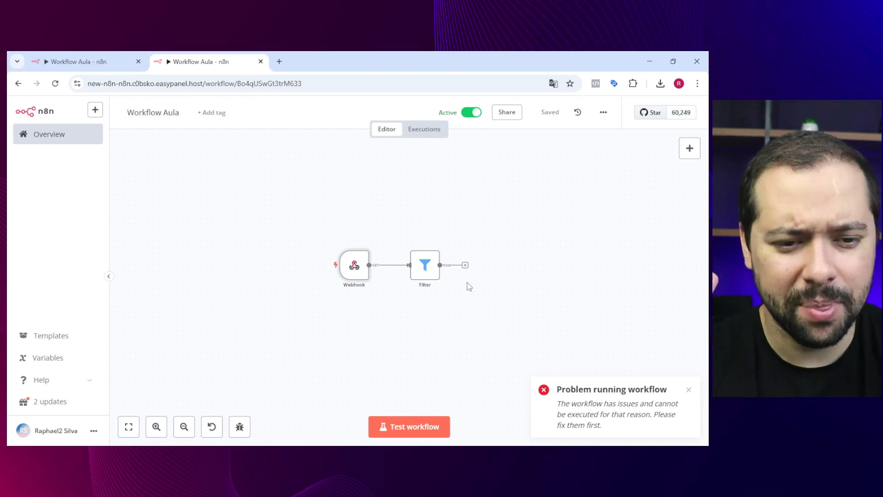
left_click(433, 327)
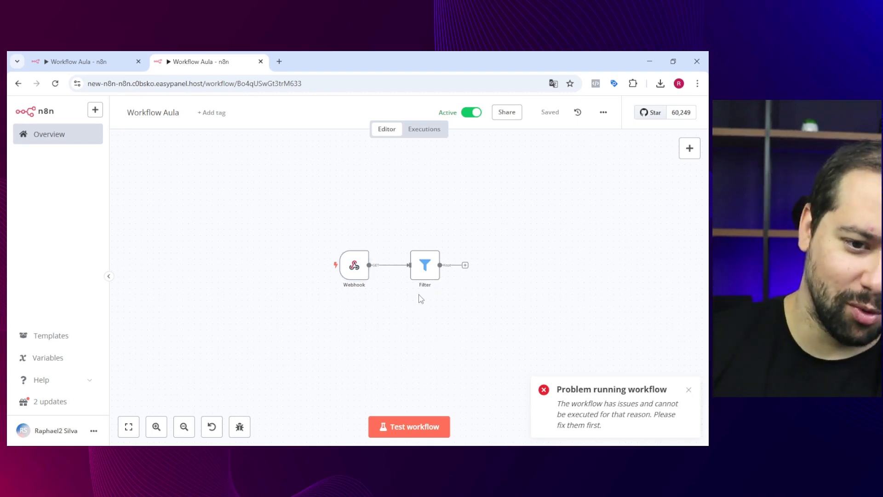
scroll(414, 282, "up", 3)
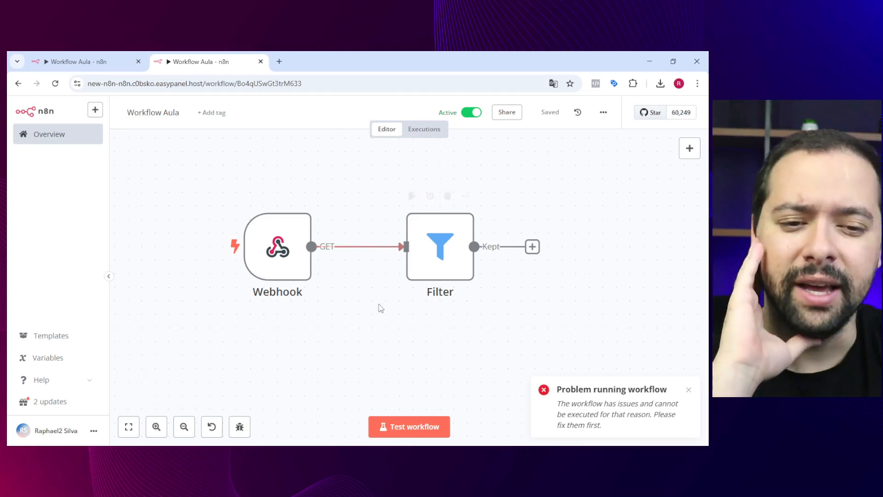
mouse_move(421, 267)
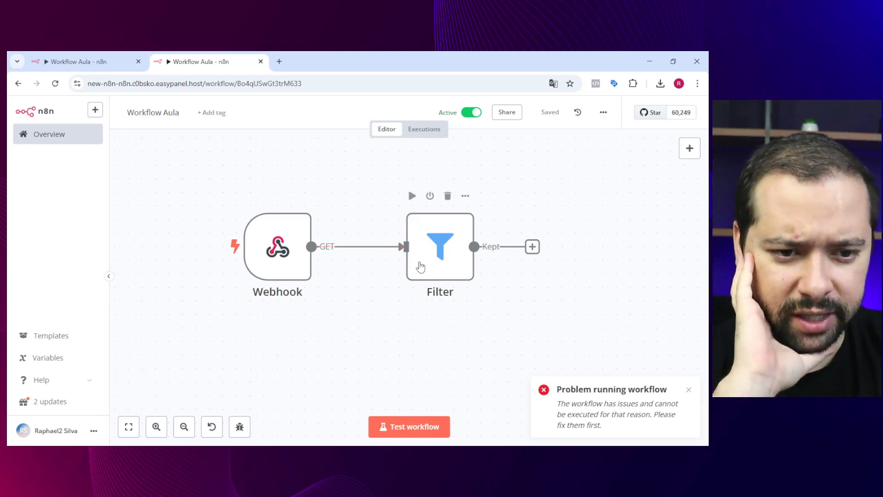
left_click(688, 390)
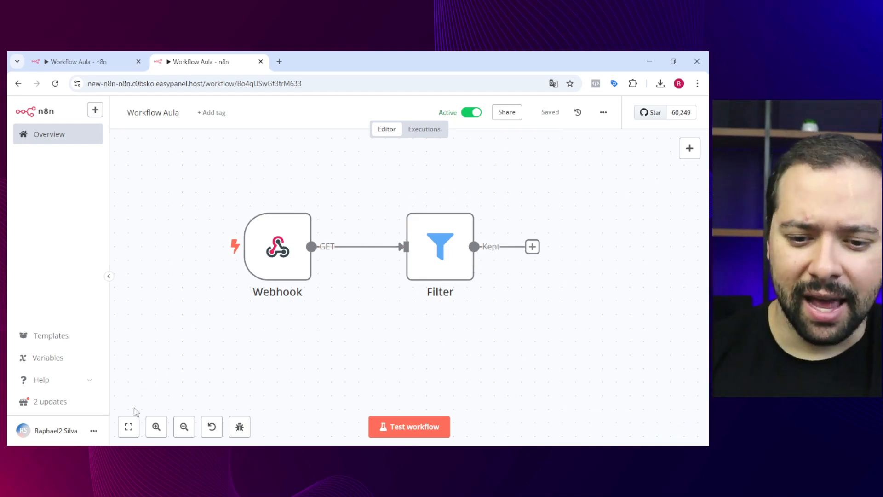
Step: Place the Filter node far below and to the right of the Webhook node, save, and fit both nodes in view
scroll(400, 307, "down", 10)
scroll(398, 320, "up", 1)
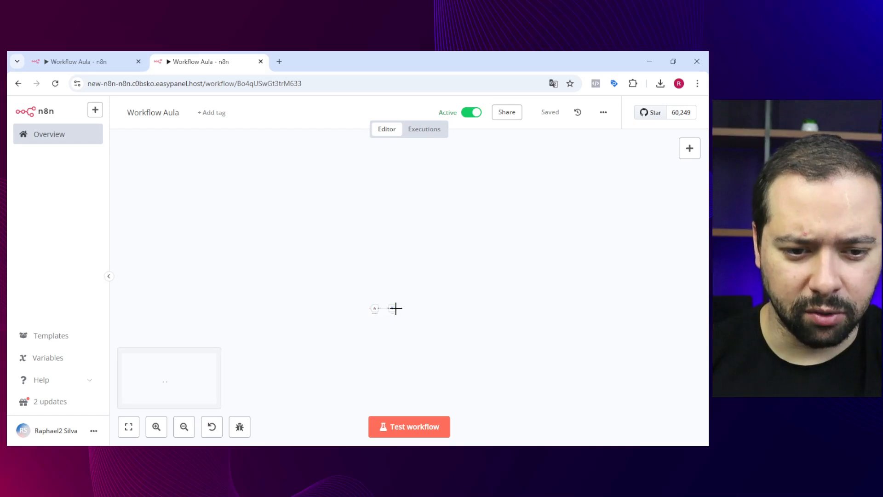
left_click_drag(490, 422, 590, 410)
scroll(459, 209, "up", 10)
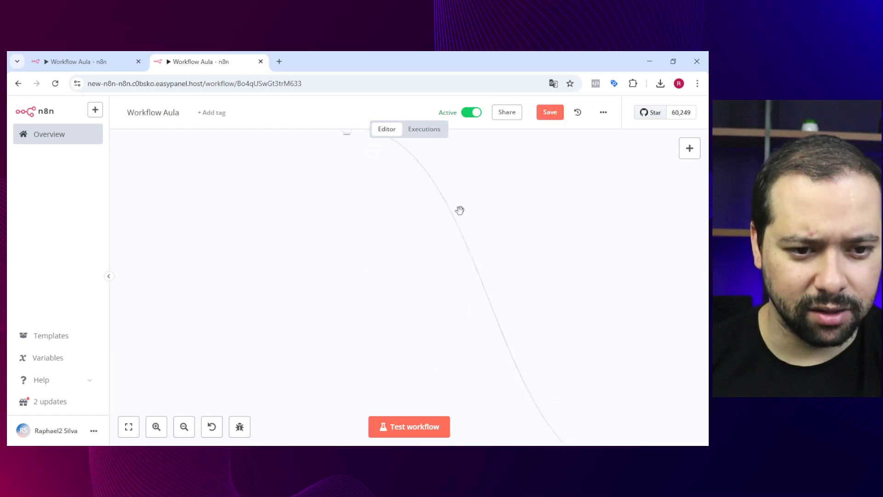
left_click_drag(447, 204, 552, 294)
left_click(549, 114)
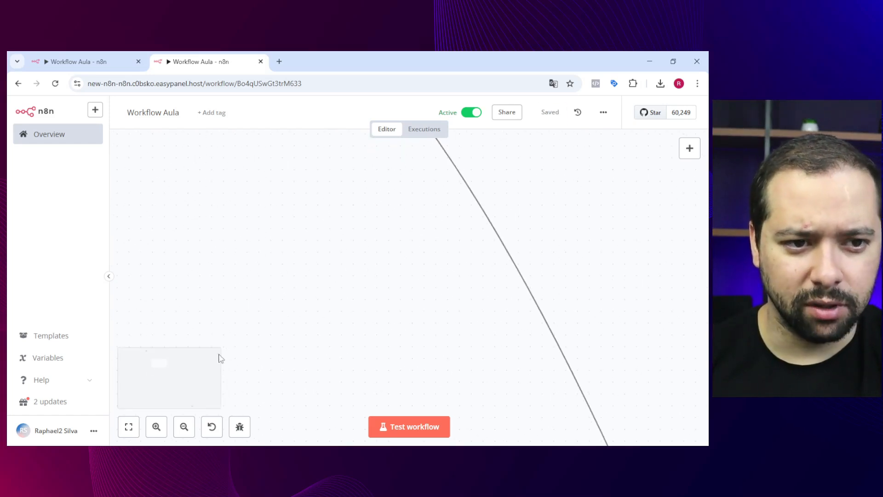
left_click(128, 428)
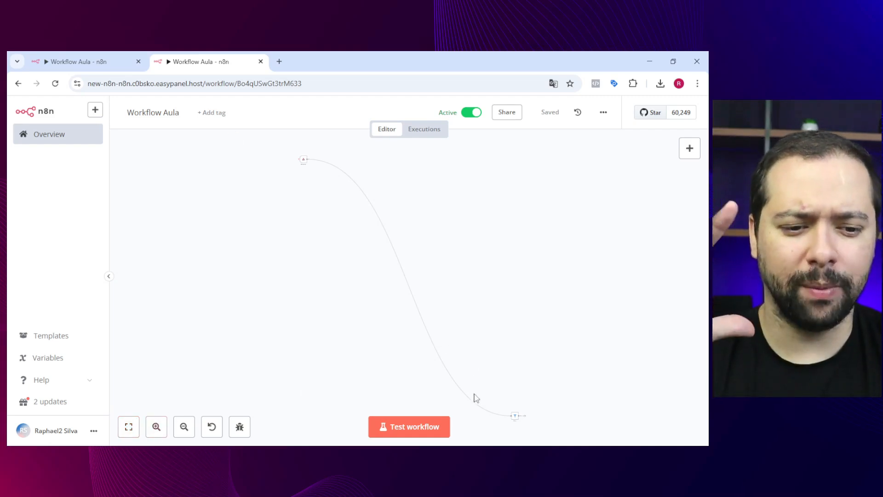
Step: Bring the Filter node back beside the Webhook node on the same level and save the workflow
left_click_drag(516, 416, 319, 149)
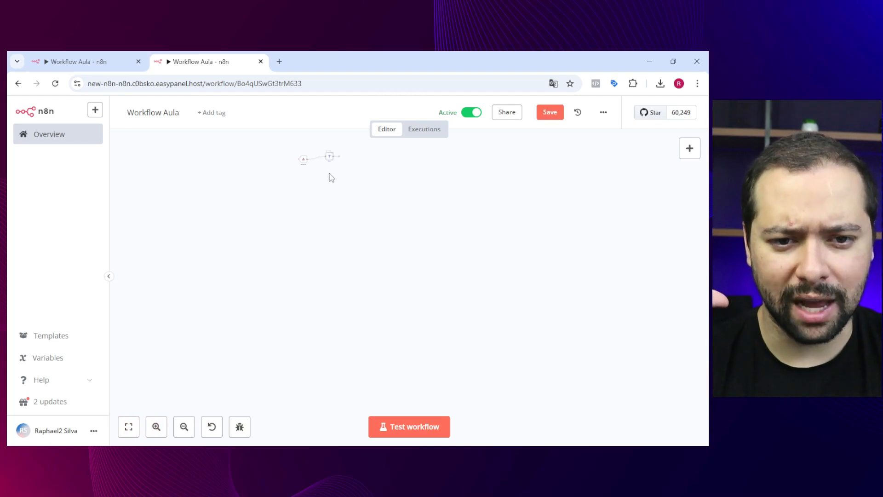
left_click(129, 423)
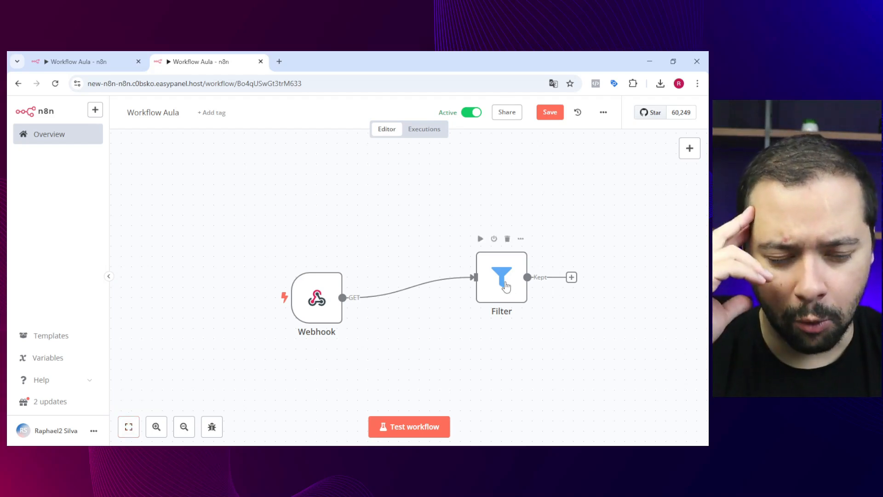
left_click_drag(505, 281, 507, 302)
left_click(552, 113)
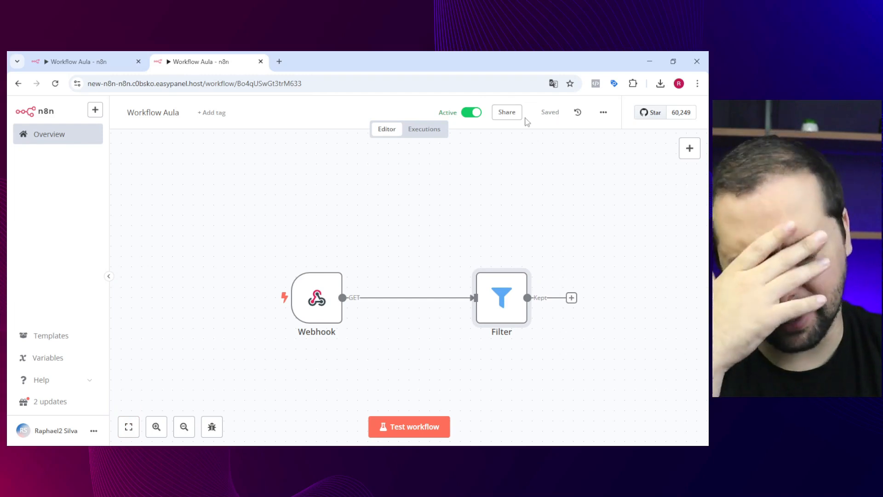
Step: Move the Webhook and Filter nodes closer together and slightly up, keeping them on one level
left_click_drag(233, 211, 637, 388)
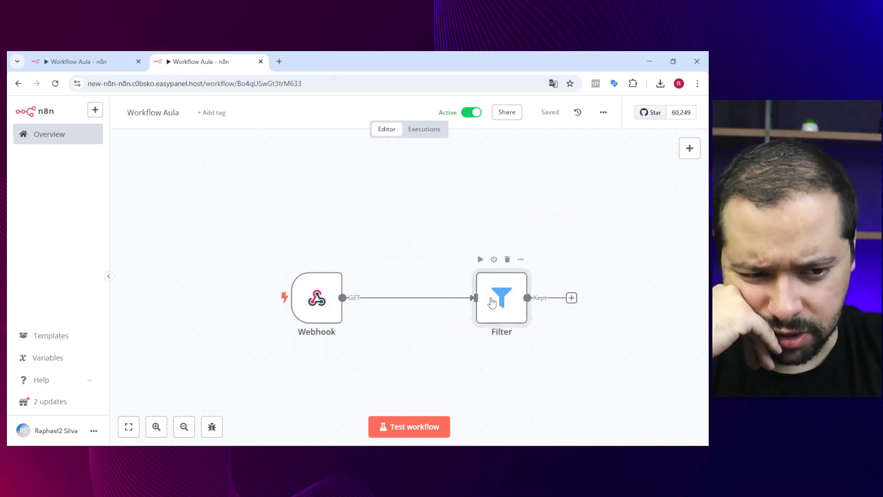
left_click_drag(486, 306, 436, 306)
left_click_drag(322, 303, 302, 295)
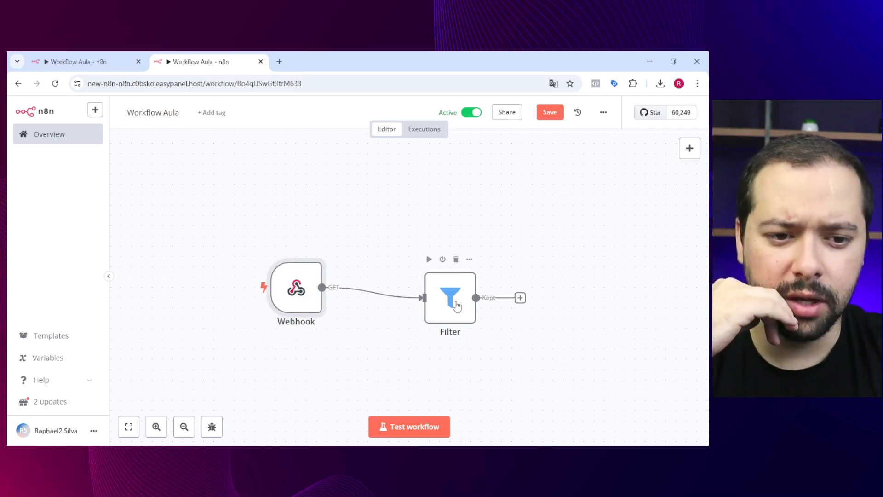
left_click_drag(457, 305, 446, 294)
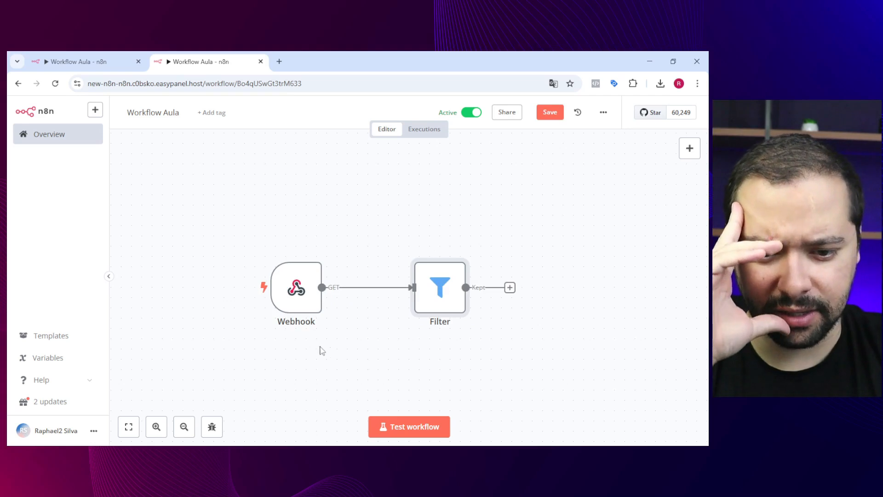
Step: Inspect the Webhook and Filter nodes at several magnifications with the canvas zoom controls
left_click(156, 427)
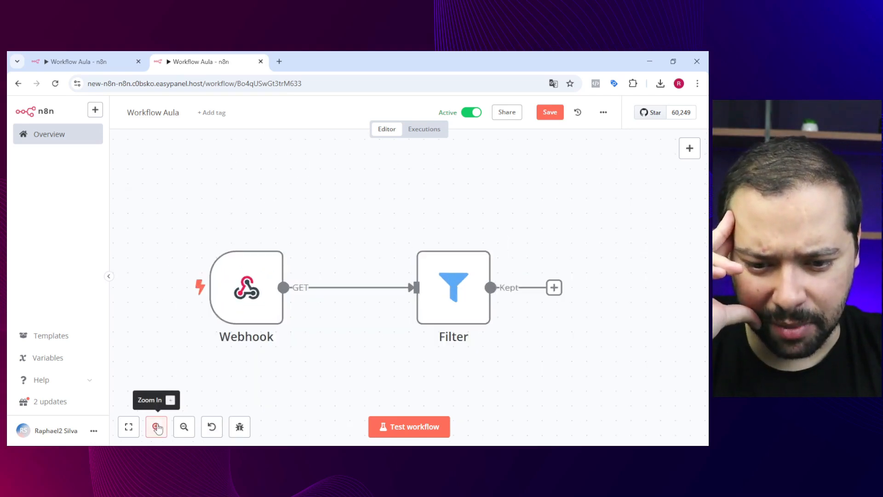
left_click(156, 427)
left_click(156, 427)
left_click(184, 427)
triple_click(184, 427)
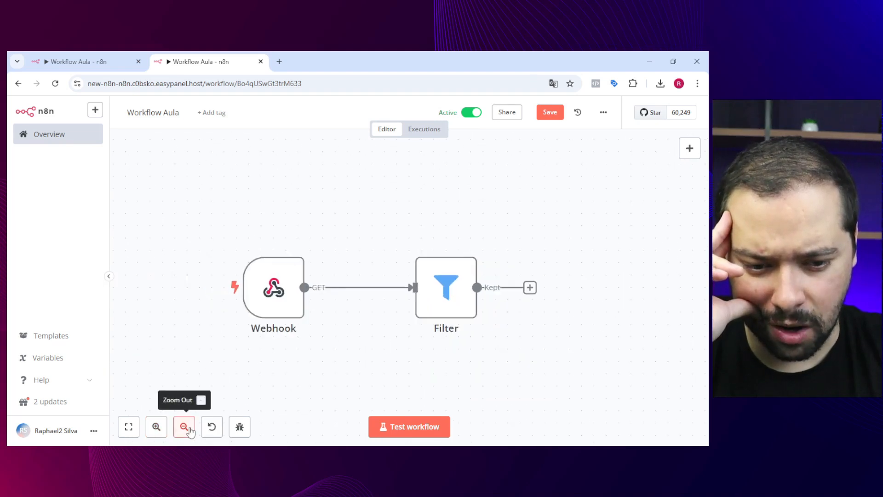
triple_click(184, 427)
left_click(184, 427)
triple_click(157, 427)
triple_click(157, 427)
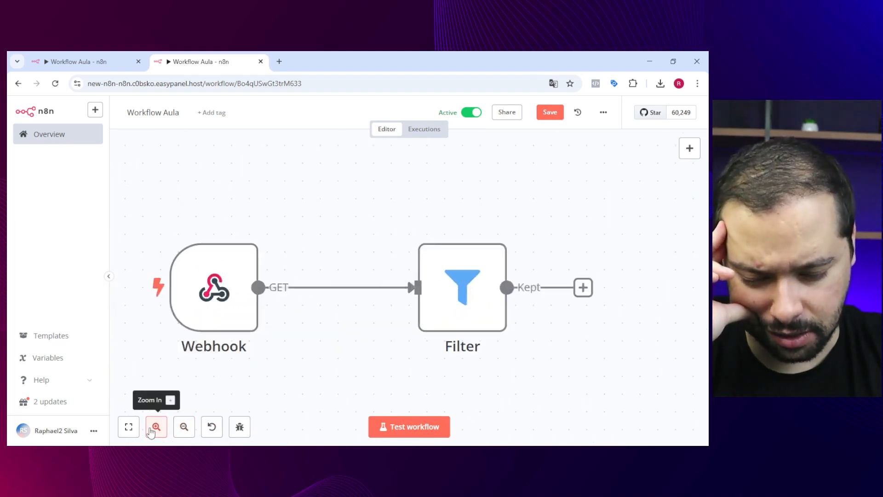
left_click(156, 427)
triple_click(184, 427)
double_click(184, 427)
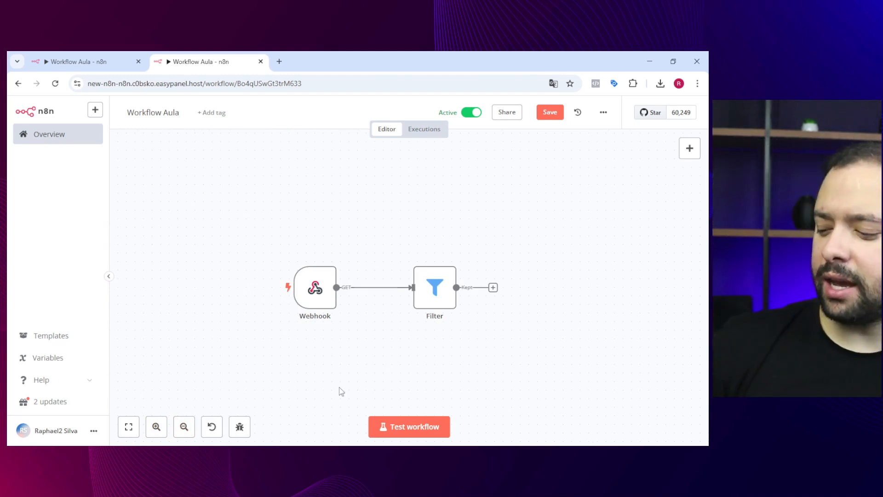
Step: View the canvas from a close-up of the nodes out to a distant overview and back in
scroll(337, 350, "up", 5)
scroll(337, 350, "down", 6)
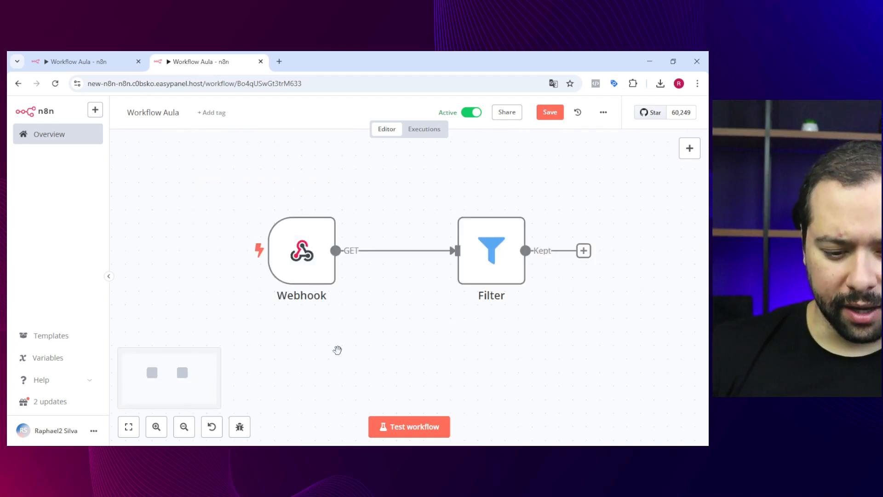
scroll(336, 350, "up", 4)
scroll(335, 352, "up", 3)
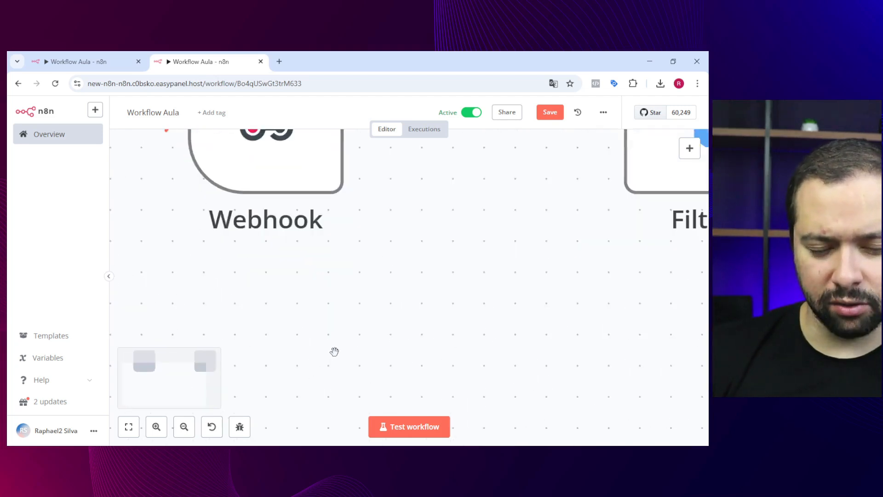
scroll(335, 352, "down", 6)
scroll(368, 299, "down", 6)
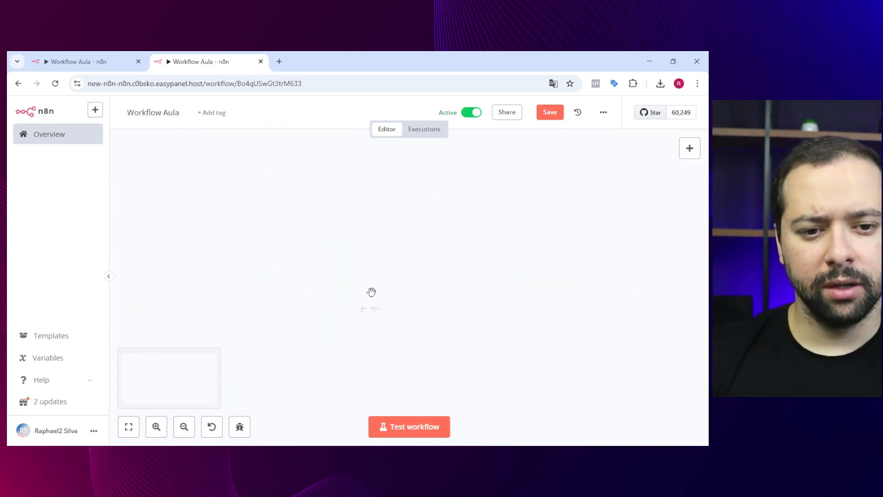
scroll(364, 313, "up", 4)
scroll(363, 350, "up", 8)
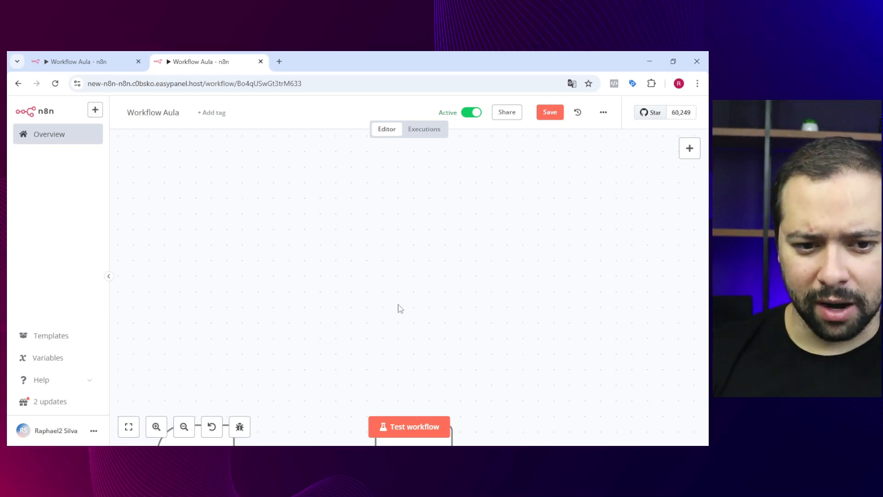
Step: Pan around the canvas to view the connected nodes from different positions, and fit the whole workflow in view
left_click_drag(398, 308, 355, 153)
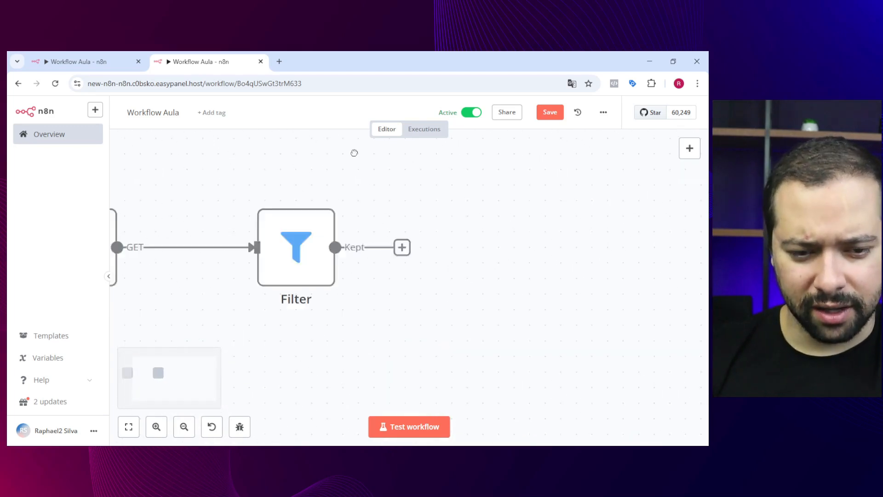
scroll(258, 272, "left", 5)
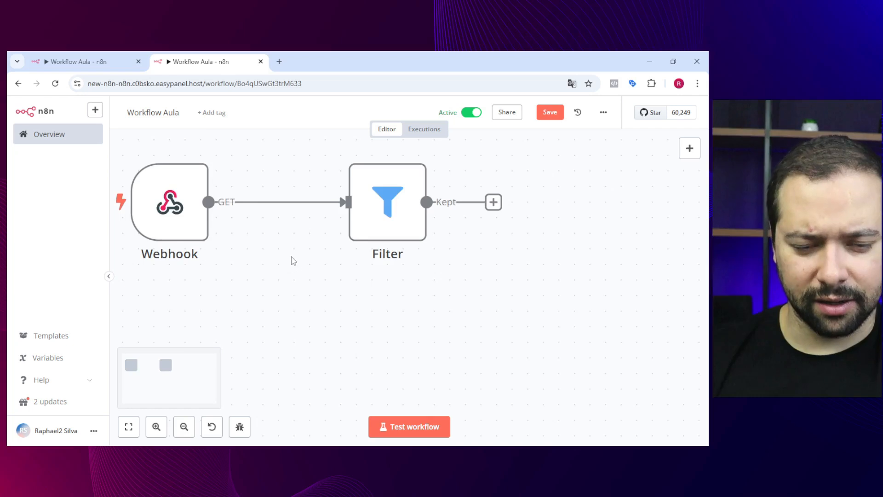
scroll(350, 265, "left", 3)
scroll(401, 270, "down", 5)
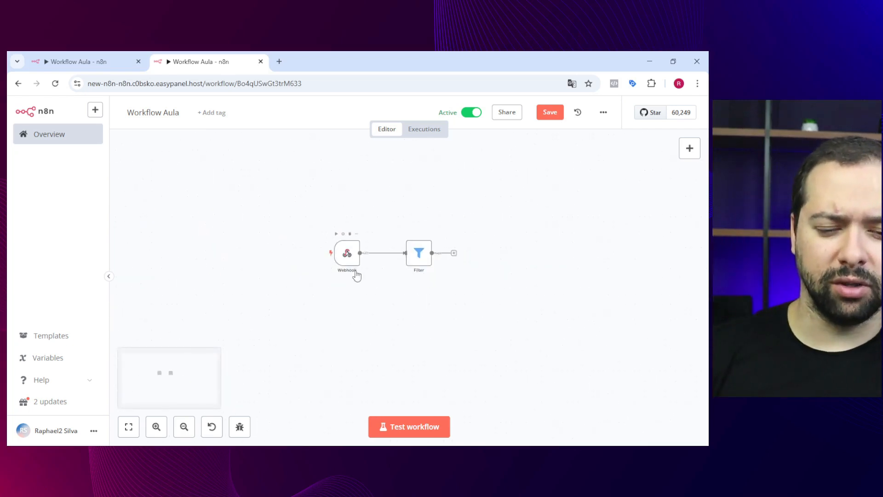
scroll(357, 276, "down", 4)
scroll(298, 314, "right", 3)
scroll(388, 318, "left", 3)
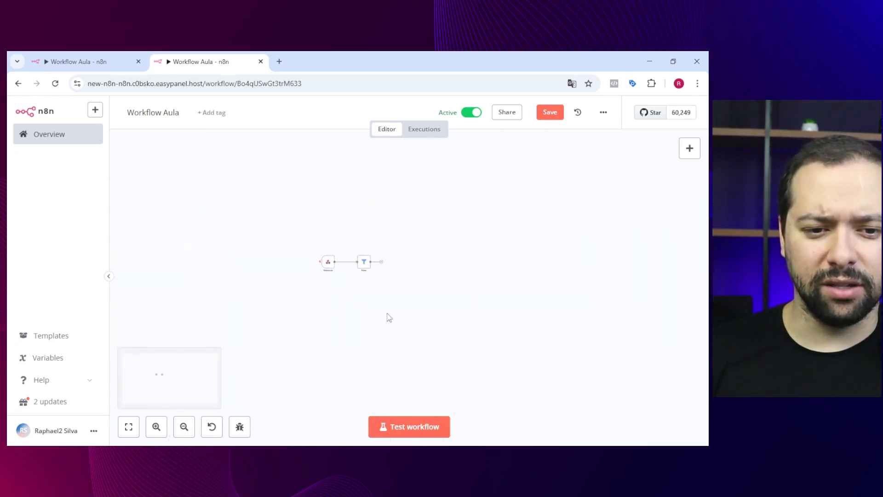
scroll(294, 308, "left", 4)
scroll(451, 292, "right", 3)
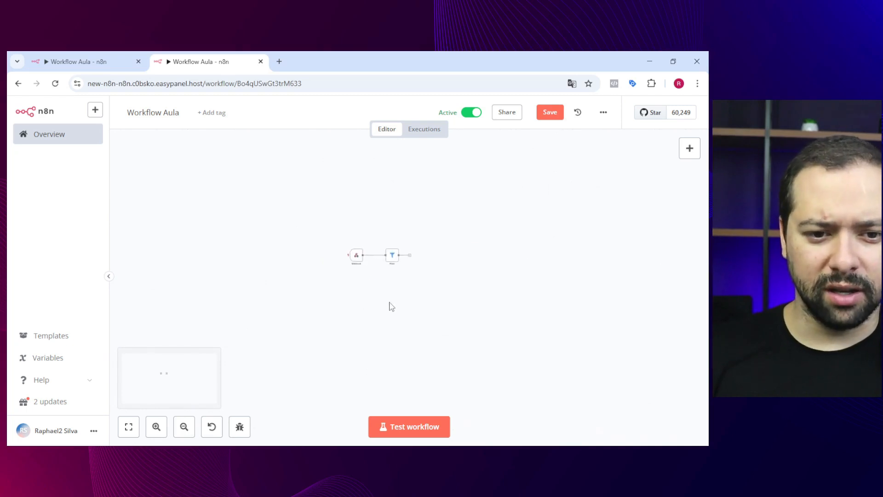
scroll(391, 305, "left", 3)
scroll(327, 308, "right", 3)
scroll(432, 294, "left", 1)
scroll(430, 263, "up", 6)
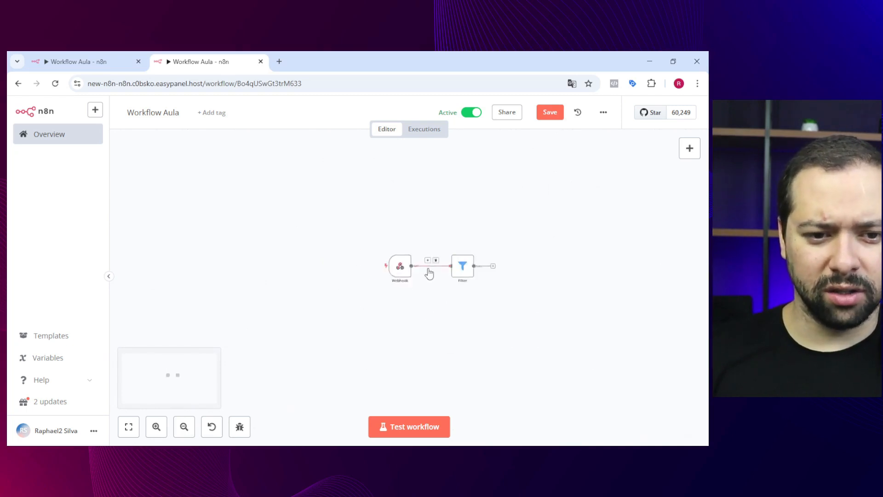
scroll(431, 268, "down", 5)
scroll(478, 284, "right", 3)
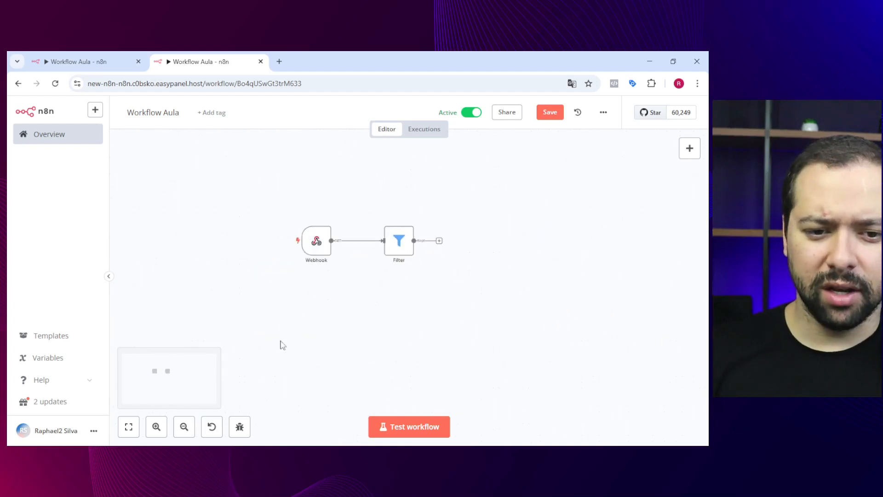
left_click(139, 429)
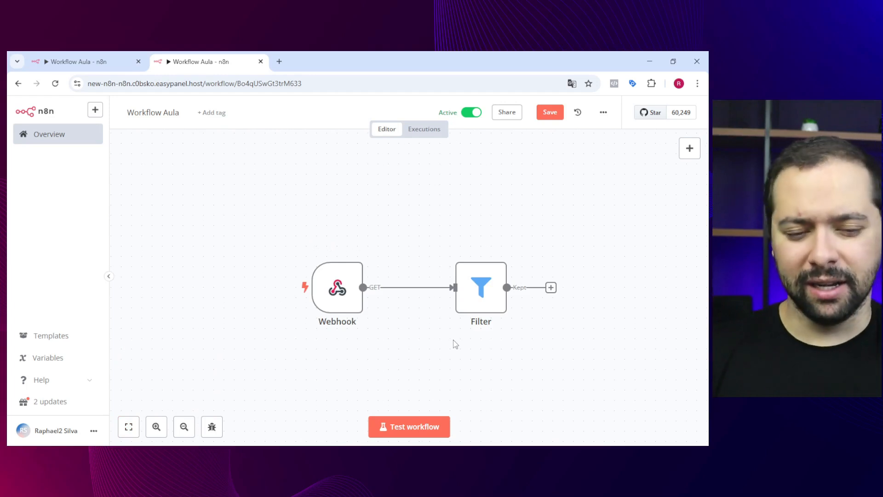
Step: Save the workflow with the new layout of the Webhook and Filter nodes
left_click_drag(512, 339, 469, 315)
left_click_drag(488, 218, 539, 243)
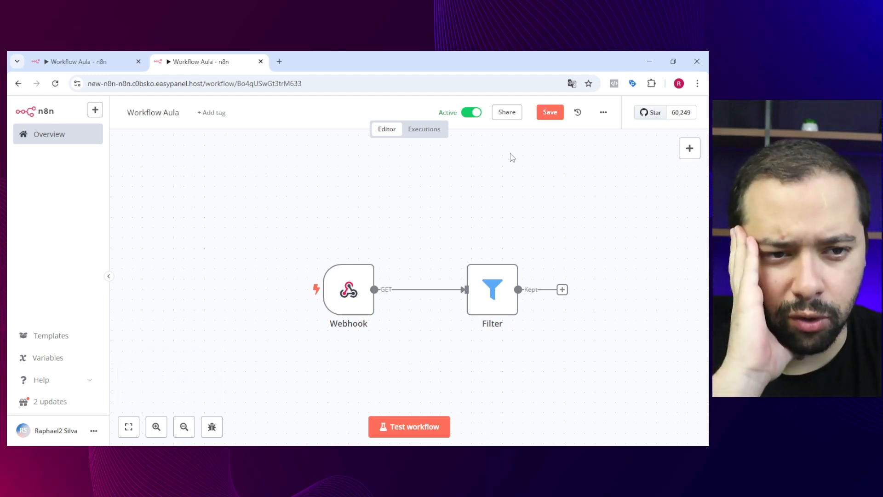
left_click(550, 116)
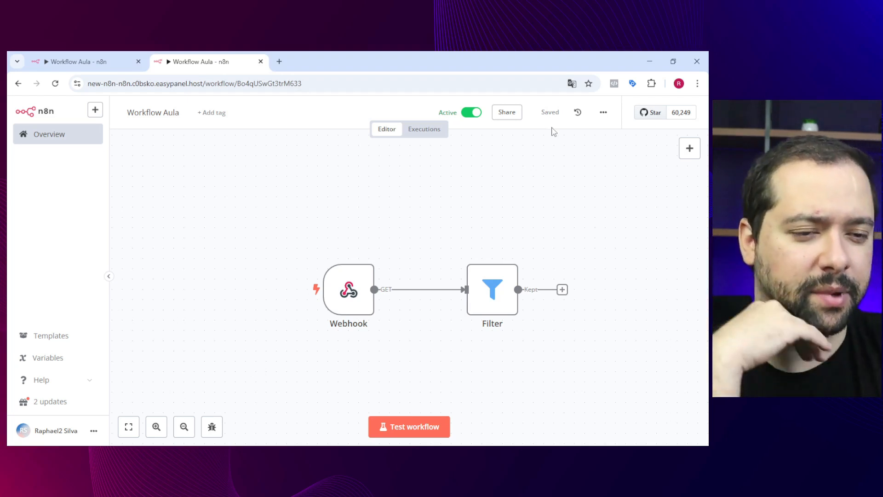
Step: Look through the saved versions in the version history of Workflow Aula
left_click(578, 112)
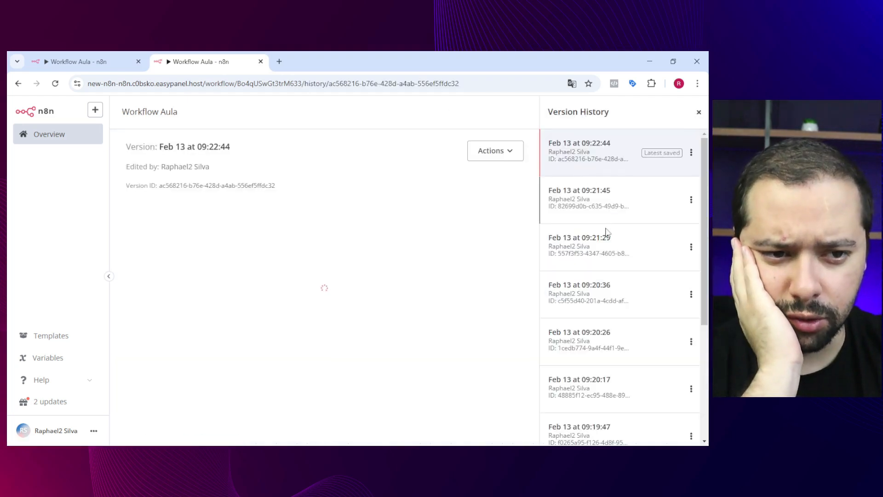
scroll(607, 310, "down", 3)
scroll(598, 300, "up", 5)
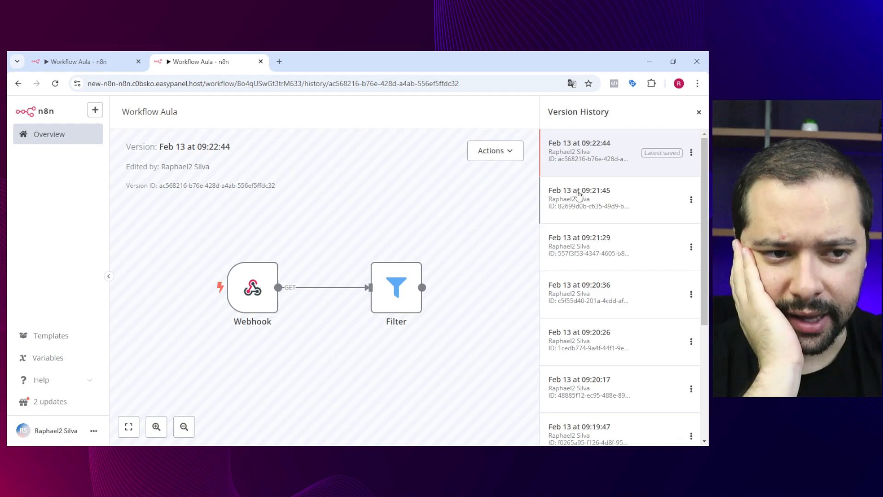
scroll(573, 207, "down", 5)
scroll(585, 244, "up", 5)
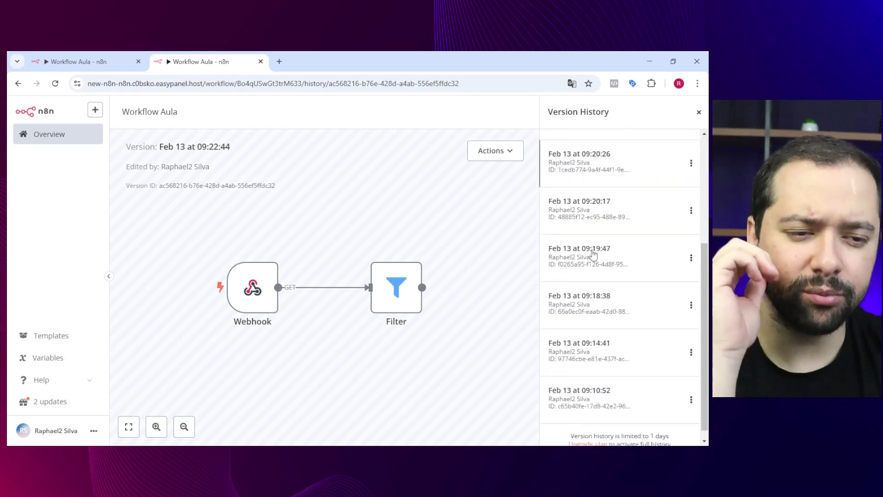
scroll(566, 189, "down", 5)
scroll(587, 223, "up", 5)
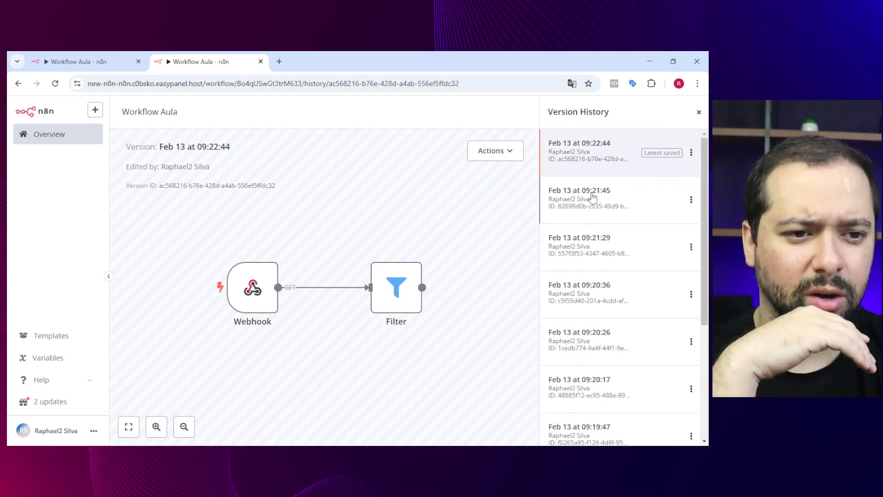
scroll(591, 191, "down", 5)
scroll(629, 181, "up", 5)
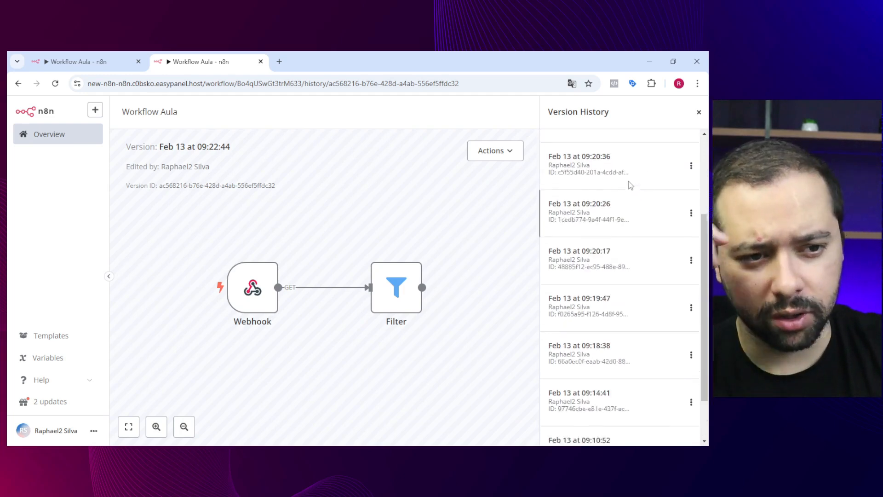
Step: Restore the workflow version from Feb 13 at 09:20:17 and return to the editor
scroll(693, 203, "down", 5)
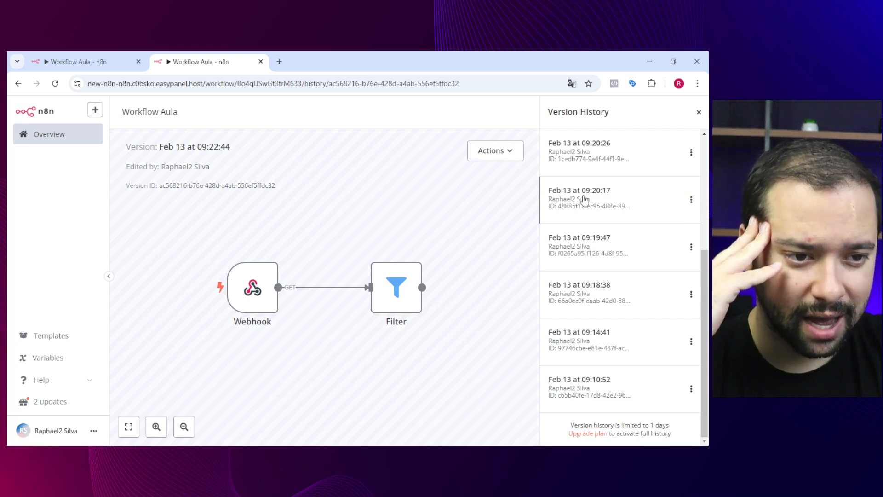
left_click(692, 201)
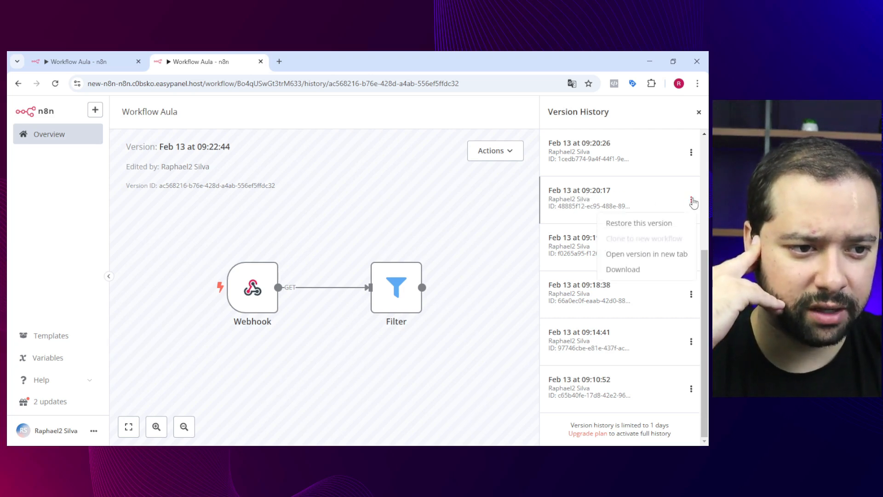
left_click(631, 225)
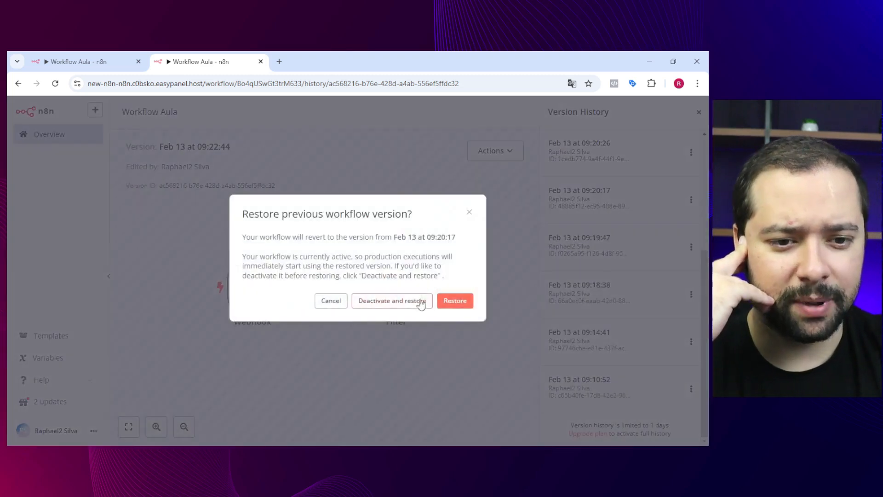
left_click(460, 305)
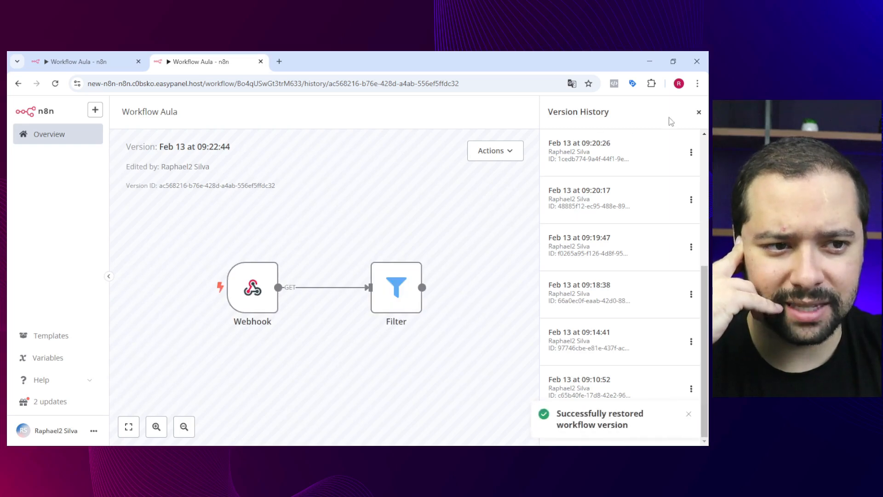
left_click(699, 112)
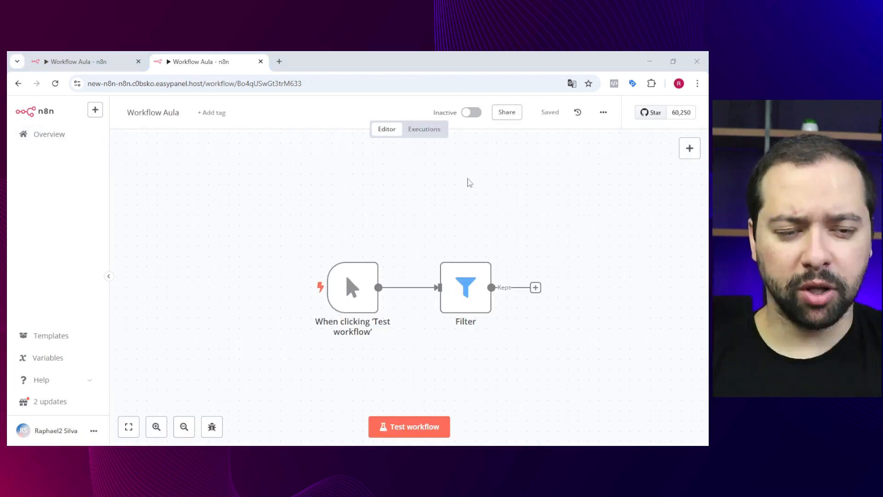
Step: Duplicate the workflow as "Workflow Aula copy" without a tag and dismiss the translation popup
left_click(603, 112)
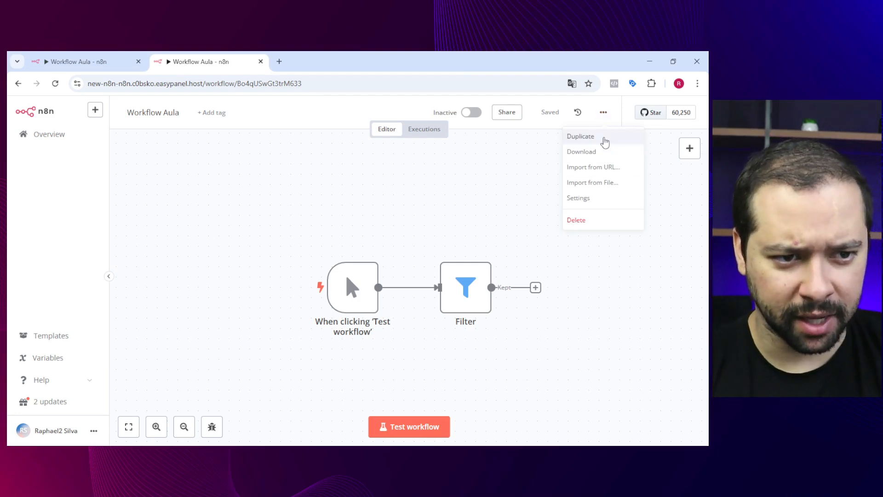
left_click(604, 141)
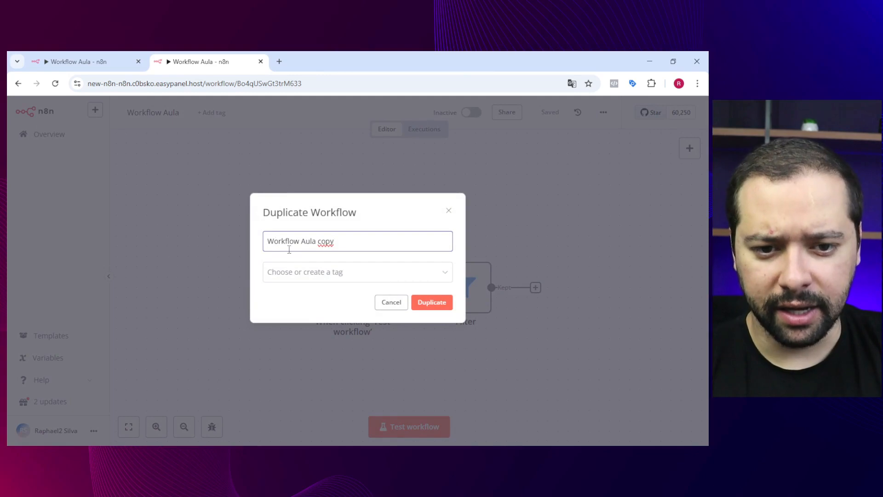
left_click_drag(266, 245, 364, 238)
left_click(272, 241)
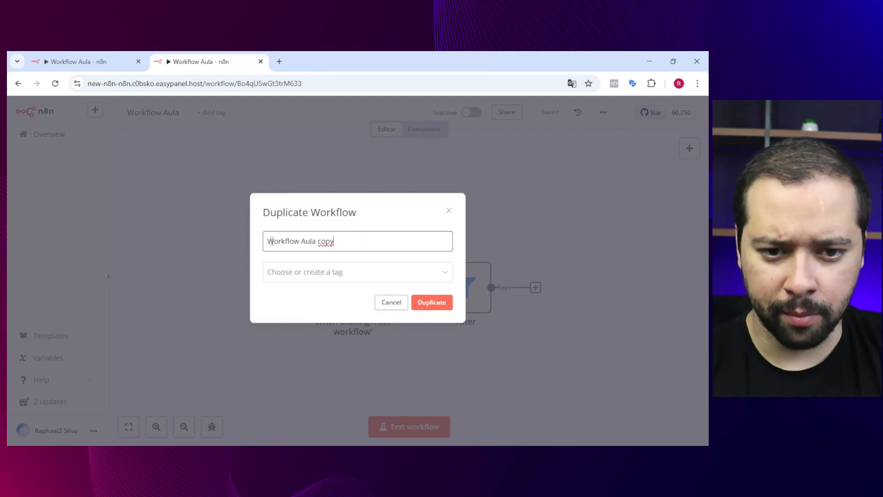
double_click(321, 242)
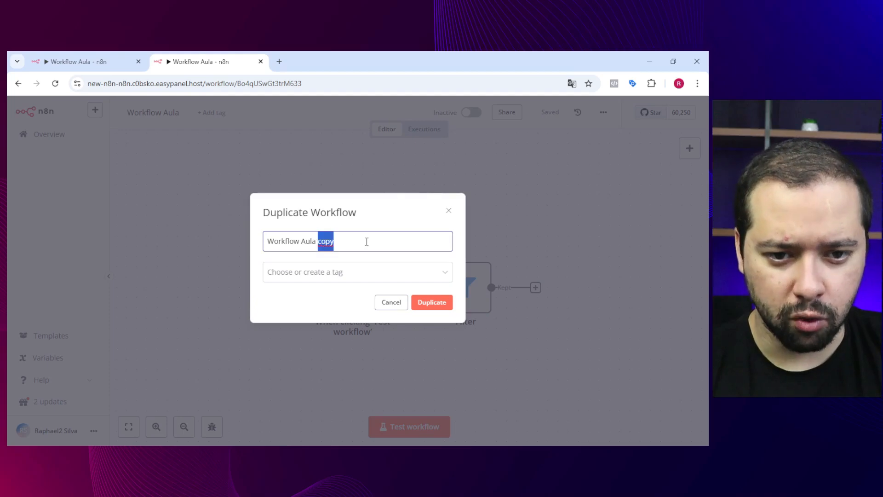
left_click(444, 306)
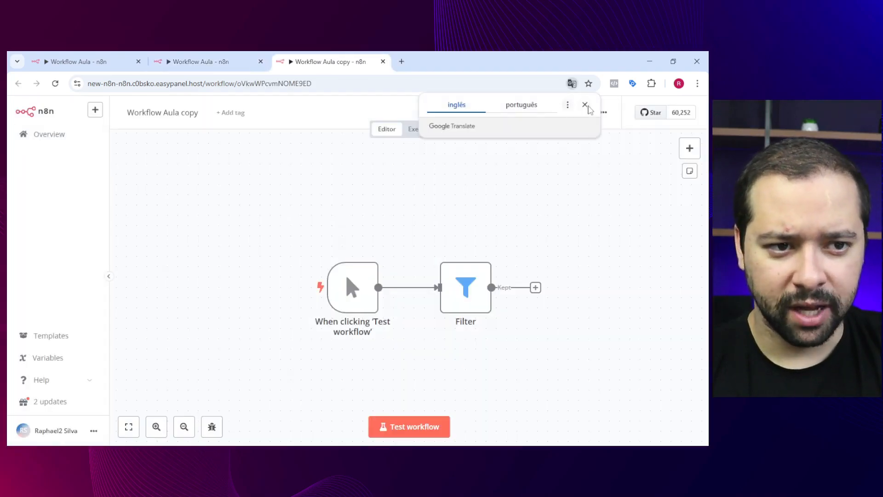
left_click(583, 104)
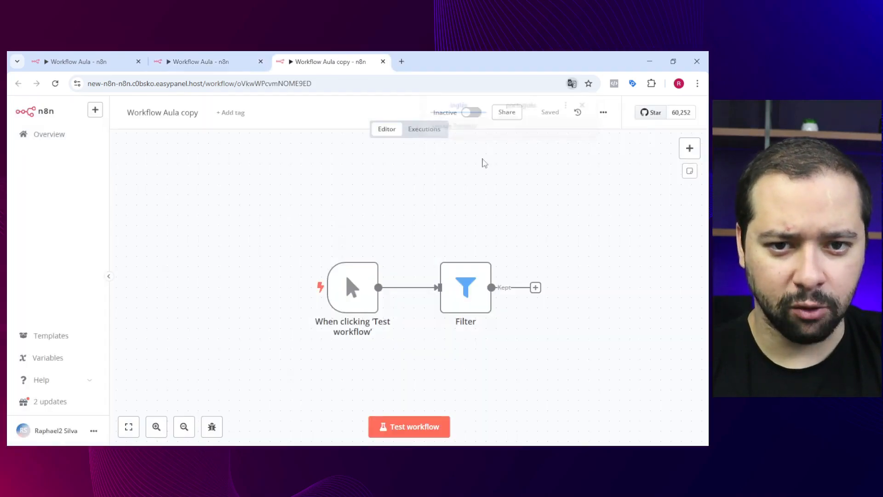
Step: Check the workflows in the overview, open the original Workflow Aula from there, and close the extra browser tab
left_click(72, 144)
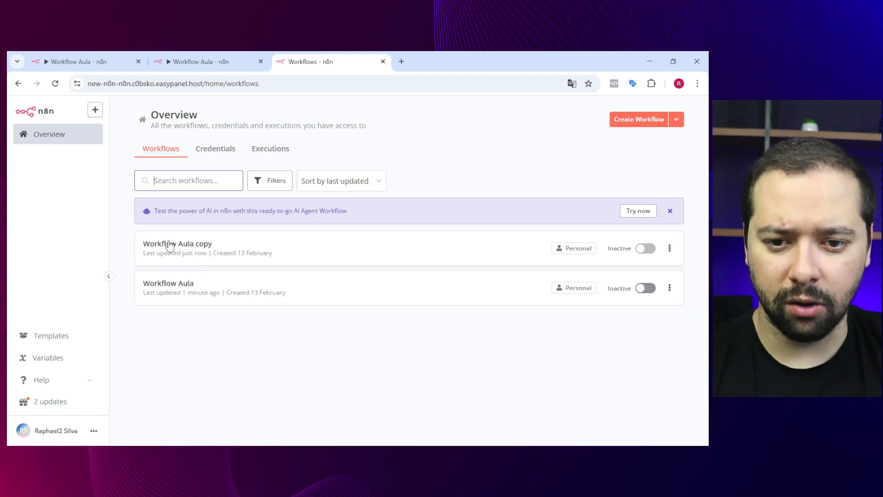
left_click(337, 290)
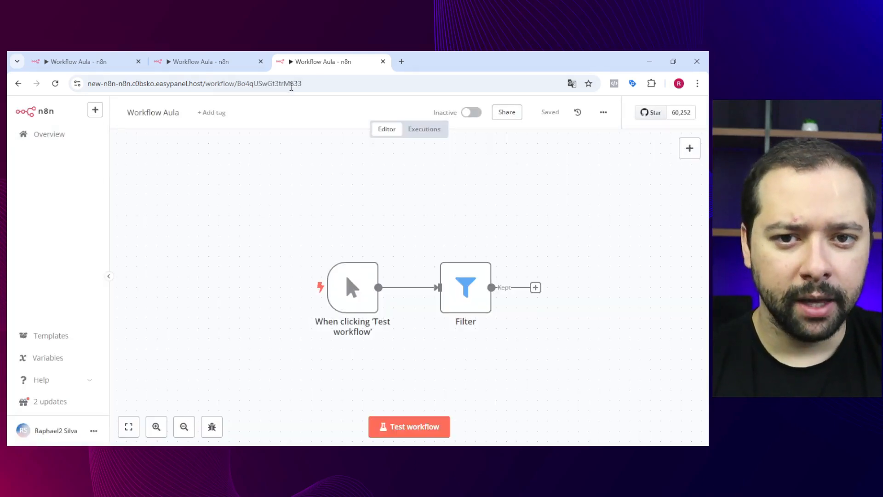
left_click(383, 61)
Step: Download Workflow Aula as a file
left_click(604, 114)
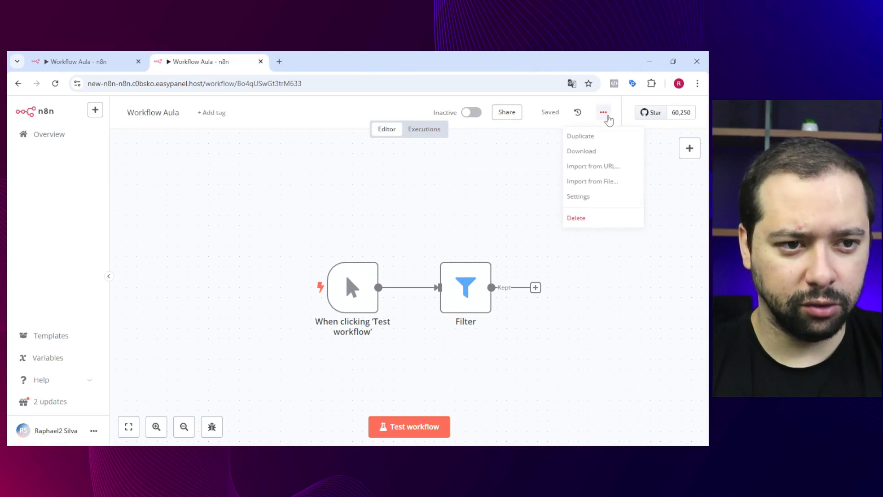
left_click(612, 155)
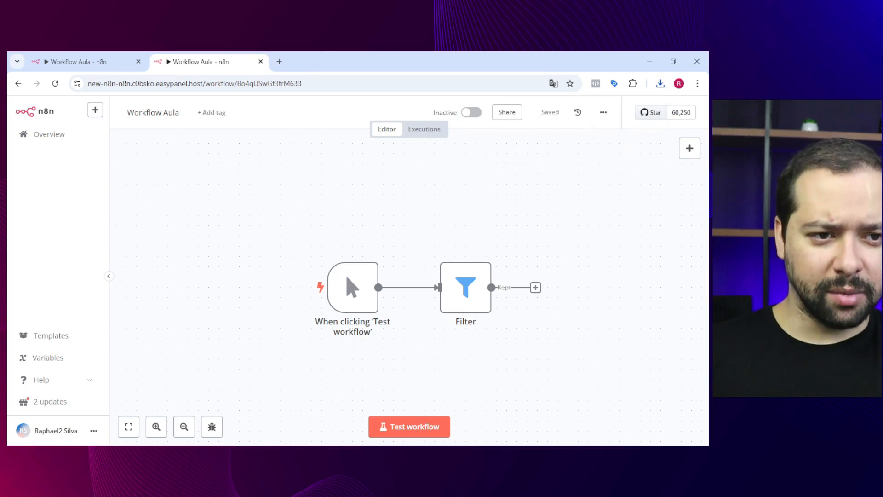
Step: Review the execution, error, timezone and saving options in the settings of Workflow Aula and close them unchanged
left_click(604, 114)
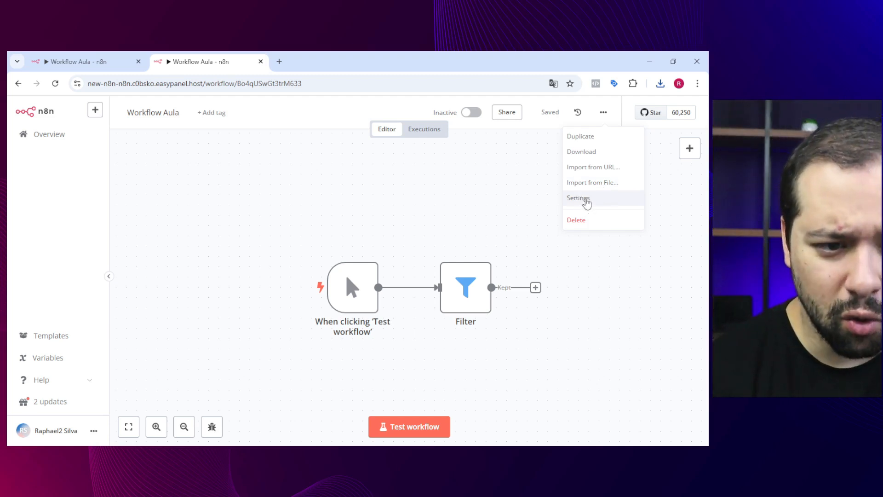
left_click(587, 203)
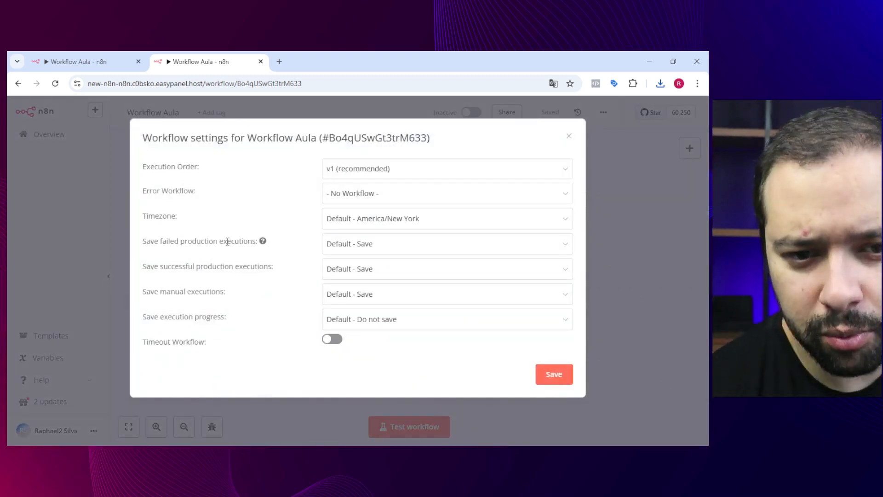
left_click_drag(144, 141, 387, 359)
left_click(396, 359)
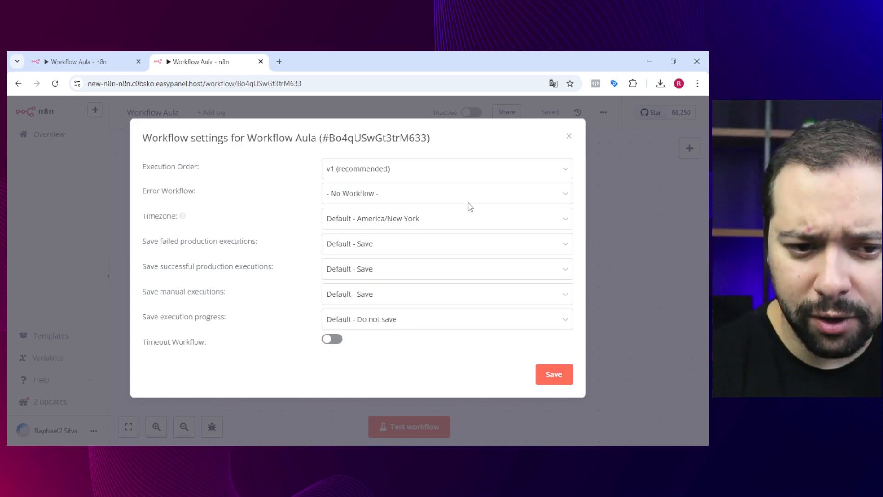
left_click(569, 137)
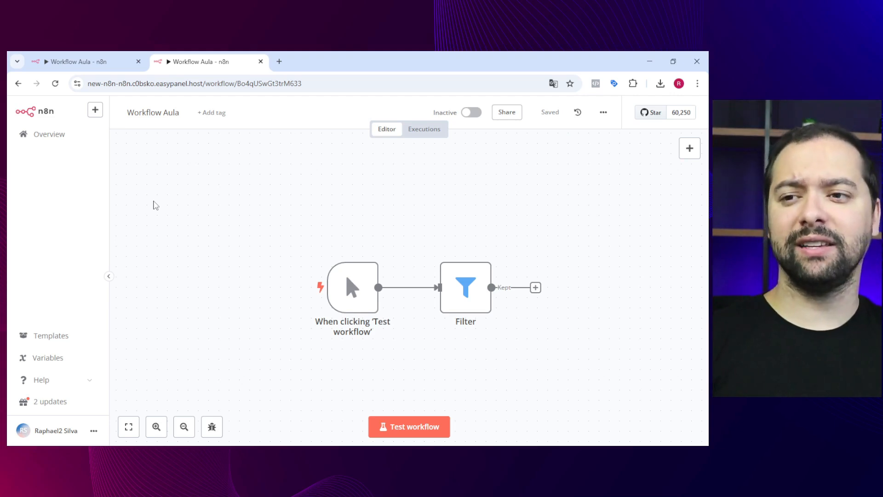
Step: Set the timezone of Workflow Aula to America/Sao Paulo and save the workflow settings
left_click(604, 113)
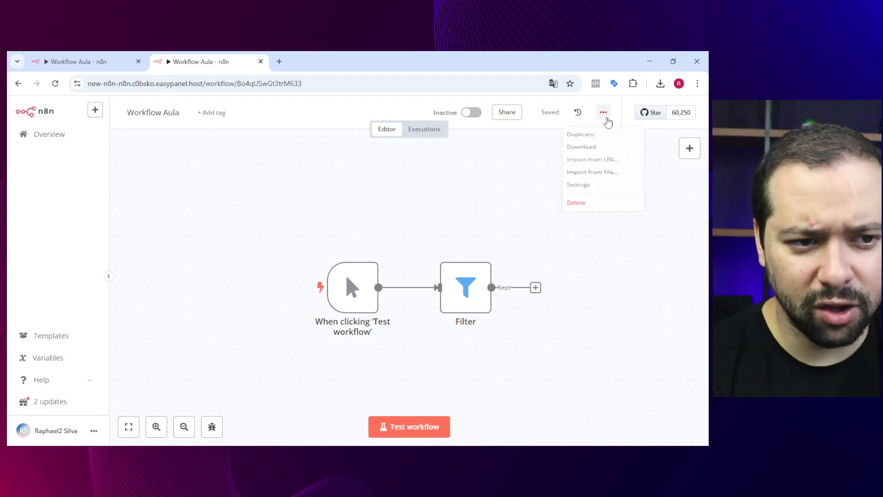
left_click(586, 204)
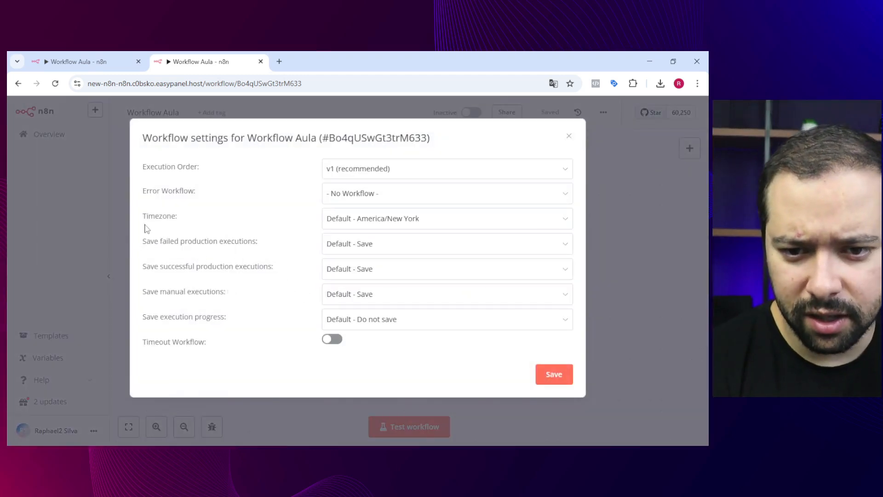
left_click_drag(141, 214, 265, 223)
left_click(267, 223)
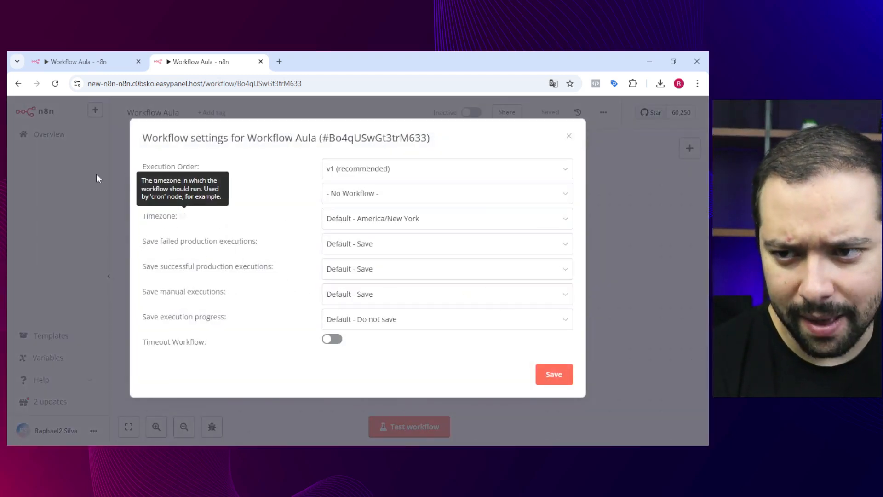
left_click(400, 221)
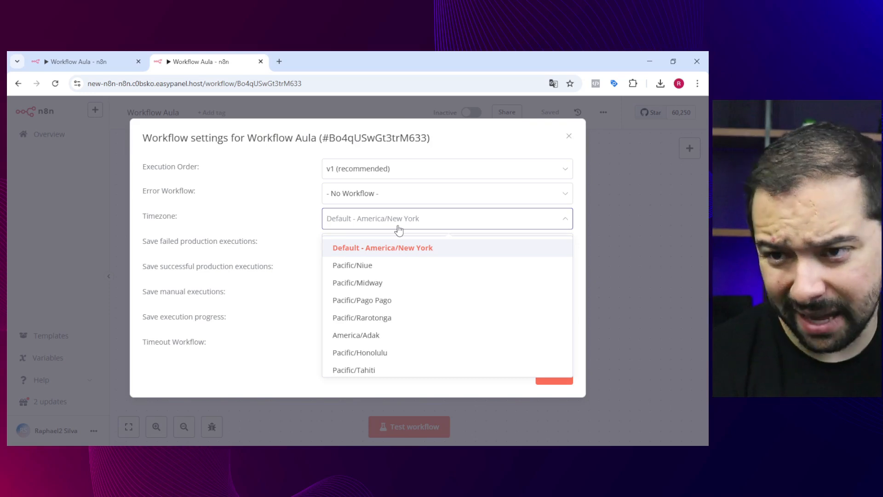
type("sao")
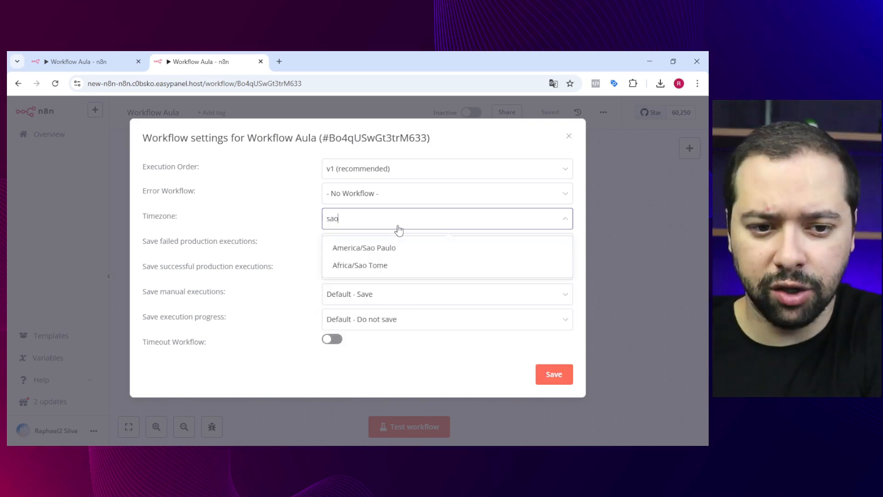
left_click(385, 247)
left_click(554, 374)
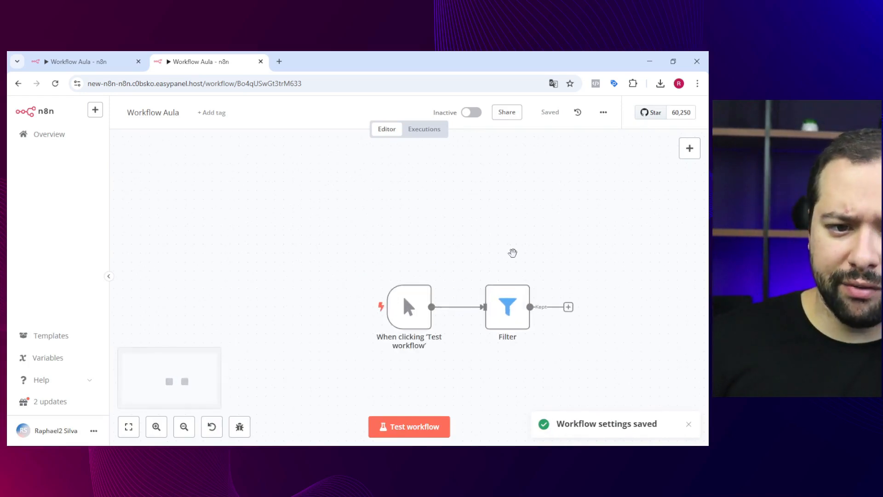
Step: Reopen the workflow settings to check the timezone and the execution saving options, and close them
left_click(604, 112)
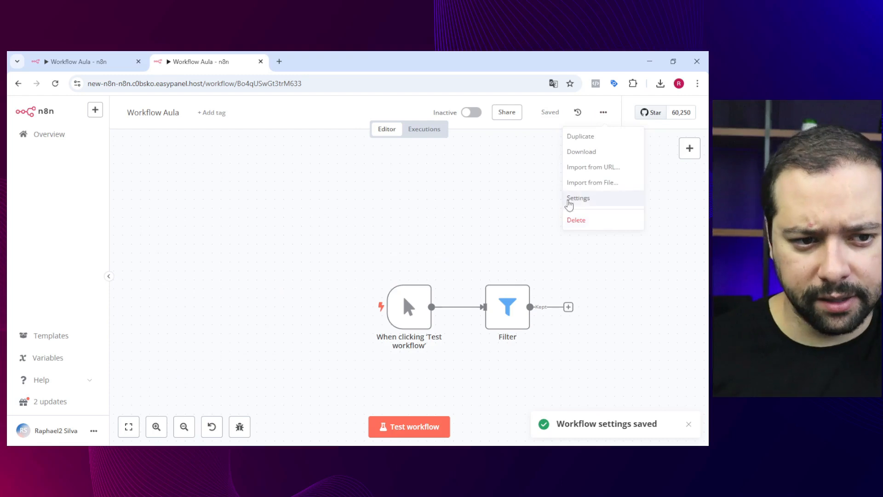
left_click(570, 198)
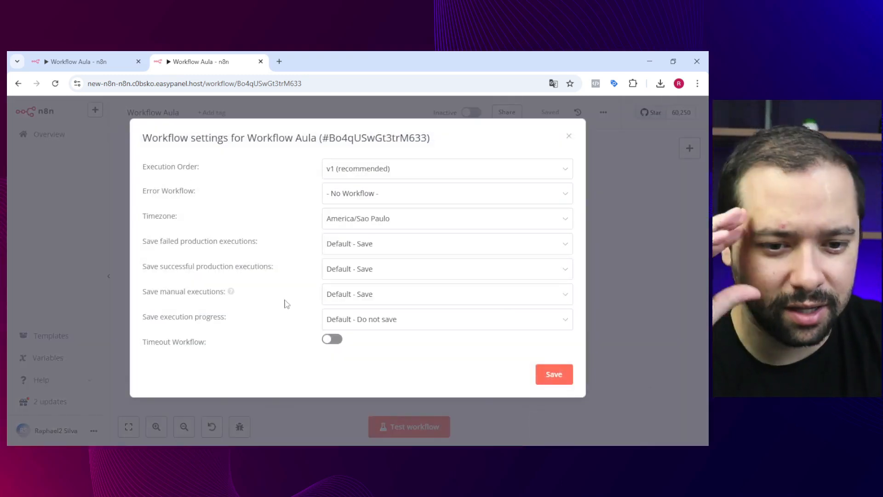
left_click(569, 136)
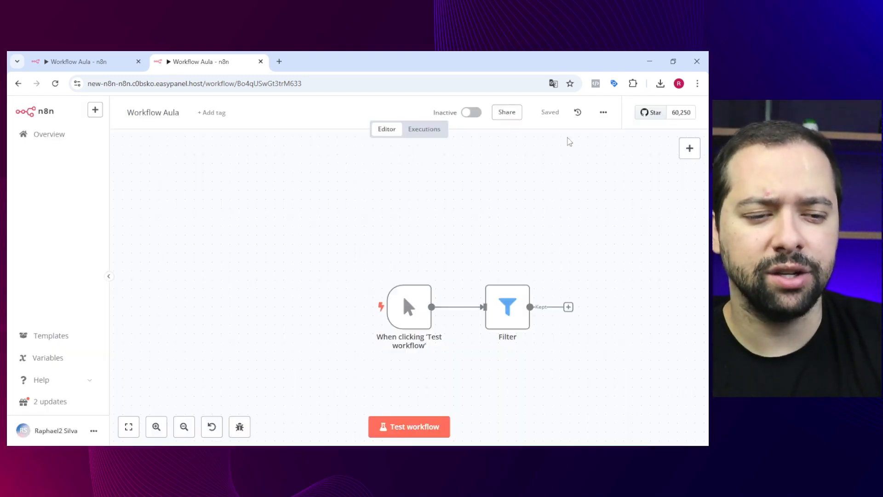
Step: Open the list of nodes to add and examine the app integrations in the Action in an app category
left_click_drag(594, 229, 543, 209)
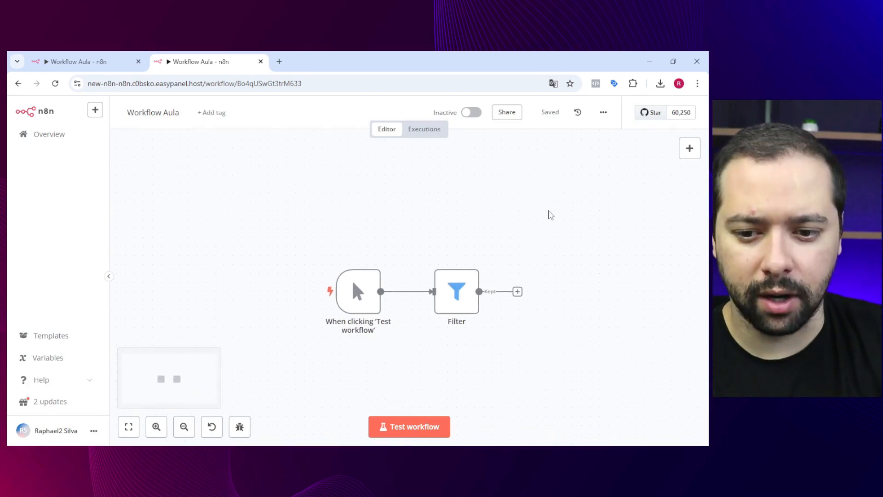
left_click(690, 148)
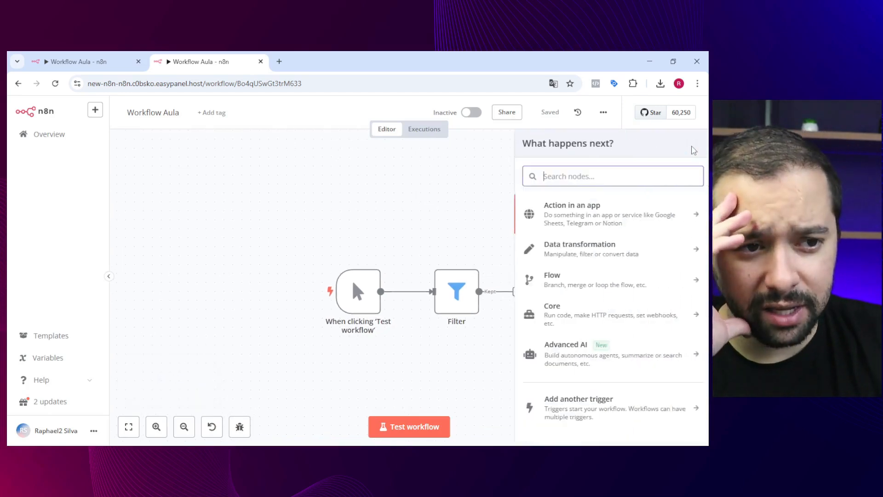
left_click(587, 216)
scroll(584, 257, "down", 5)
left_click(524, 144)
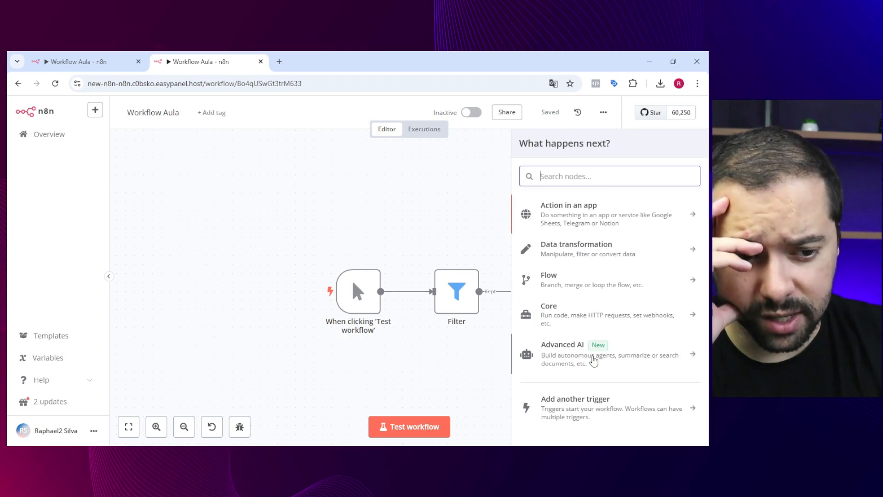
left_click(586, 209)
scroll(587, 280, "down", 5)
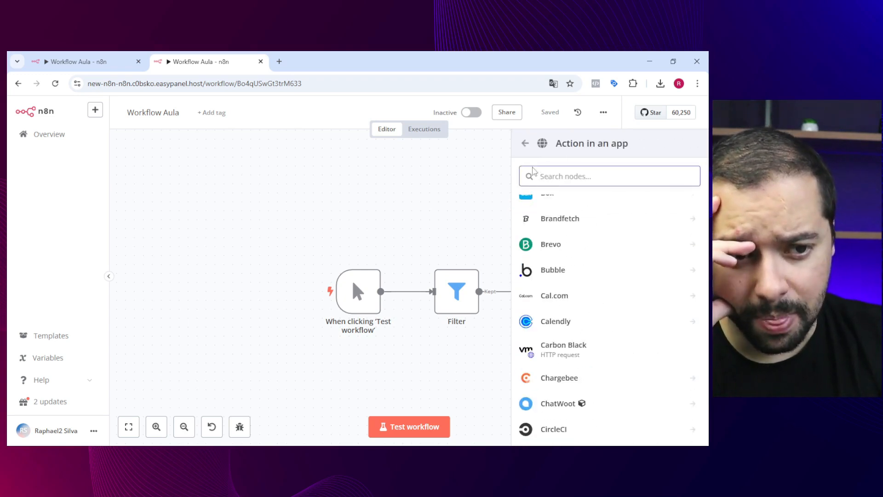
left_click(525, 143)
left_click(570, 211)
left_click(525, 143)
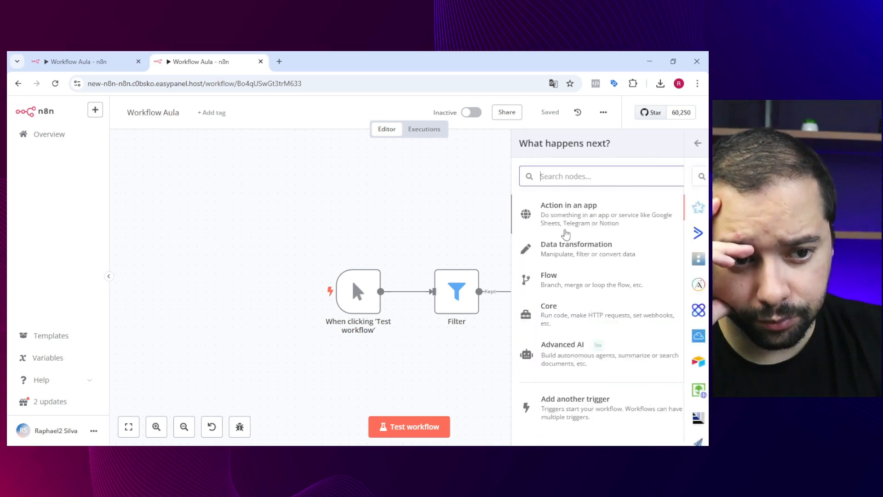
Step: Examine the nodes in the Data transformation category, comparing them with the Action in an app nodes
left_click(567, 244)
scroll(587, 280, "down", 4)
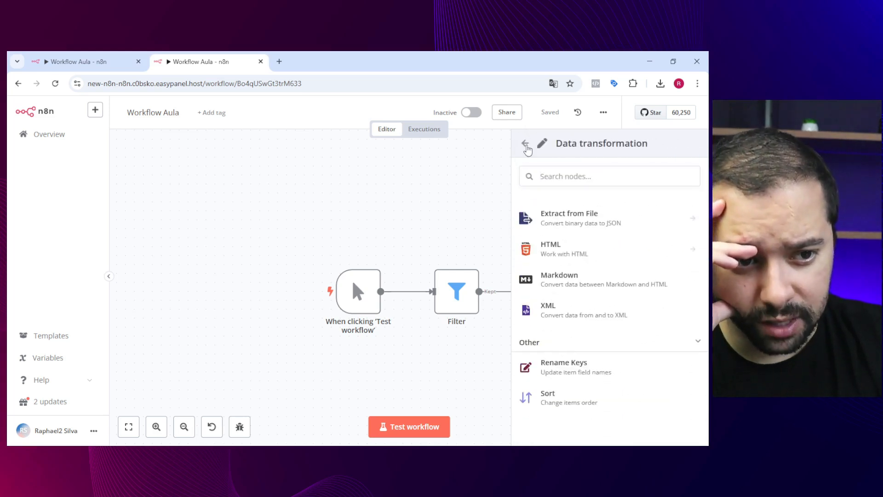
left_click(525, 144)
left_click(578, 211)
scroll(612, 288, "down", 4)
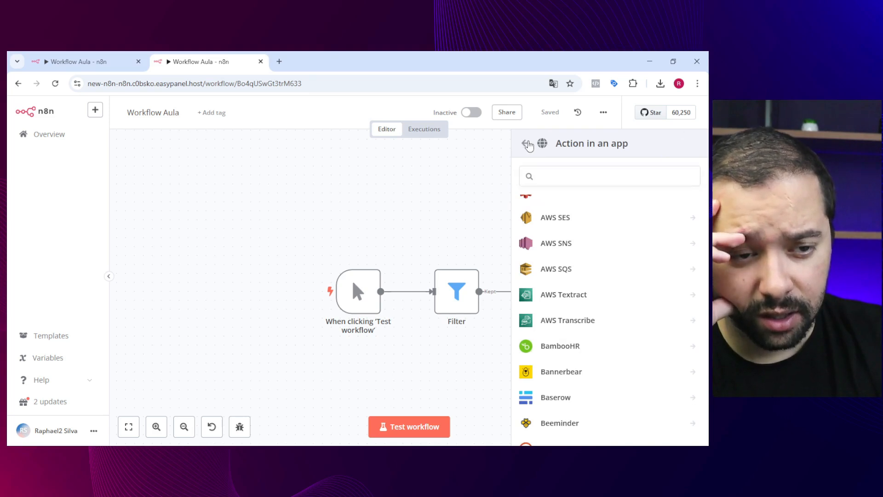
left_click(525, 144)
left_click(567, 244)
scroll(593, 272, "down", 8)
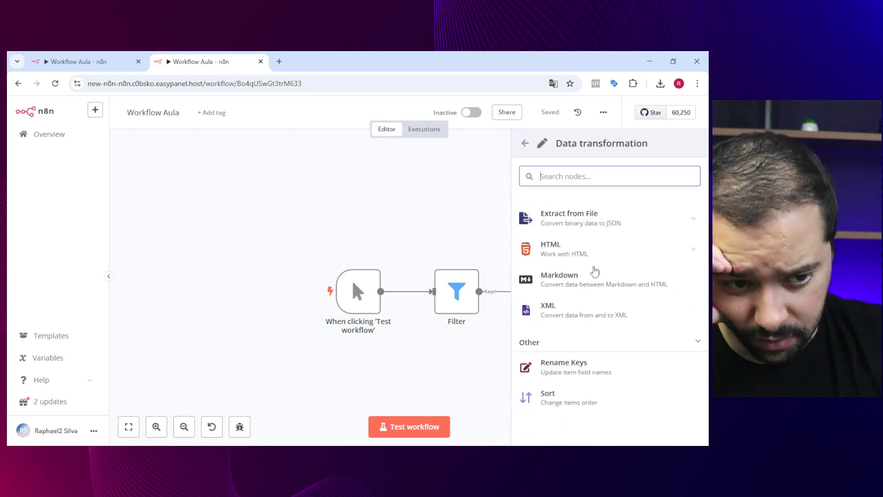
left_click(526, 143)
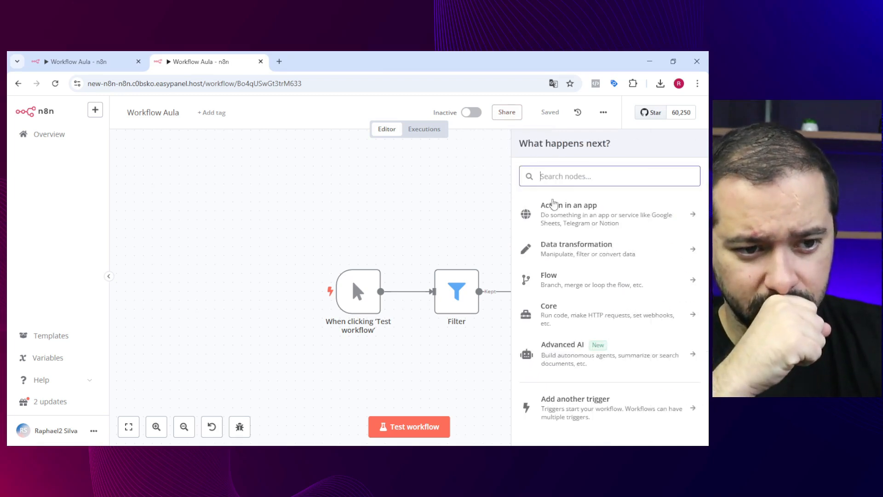
Step: Examine the nodes in the Flow and Core categories, and close the node list without adding anything
left_click(589, 283)
scroll(598, 276, "down", 2)
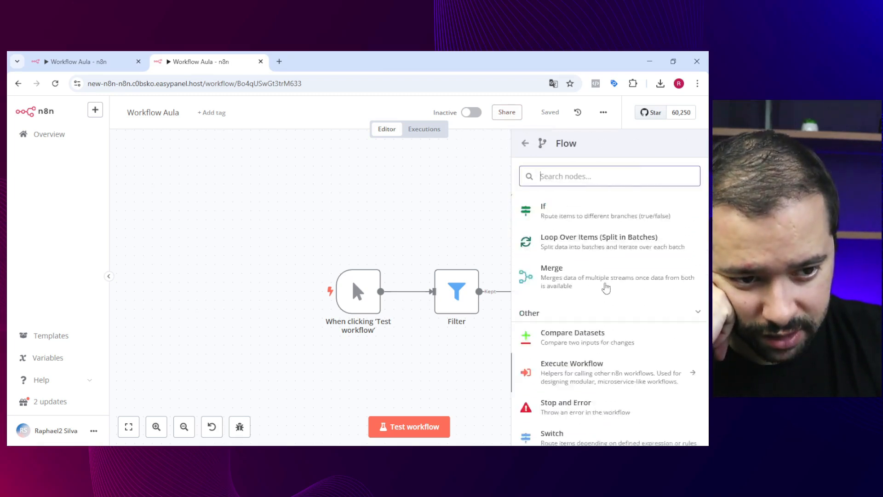
scroll(606, 288, "up", 1)
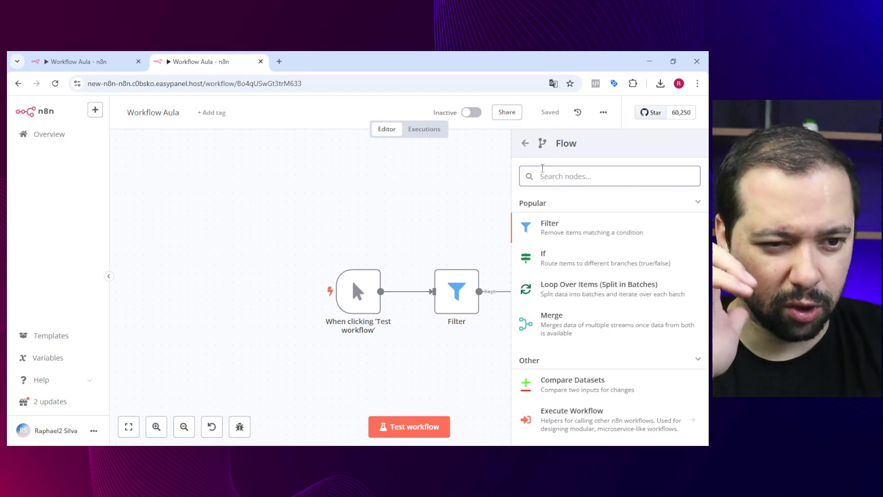
left_click(525, 143)
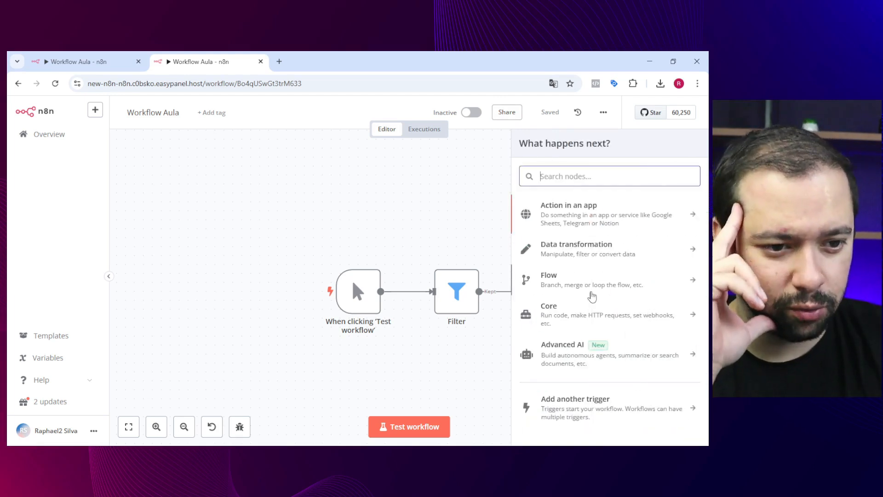
left_click(608, 317)
scroll(606, 282, "down", 3)
left_click(525, 148)
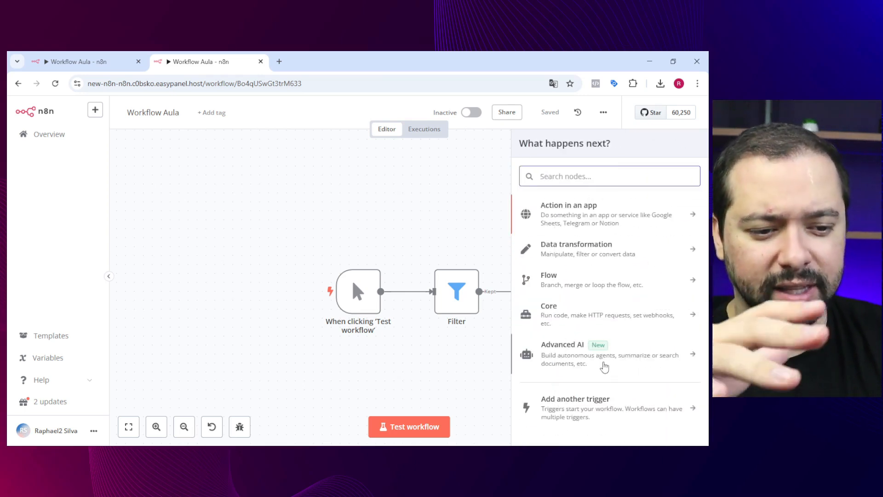
left_click(509, 208)
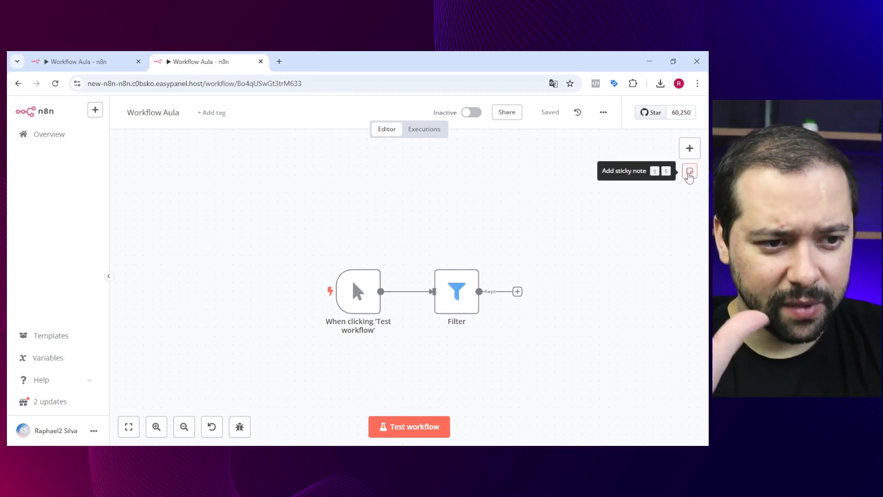
Step: Add a sticky note to the canvas, place it behind the Filter node and enlarge it to frame the node
left_click(688, 176)
left_click_drag(516, 356, 415, 233)
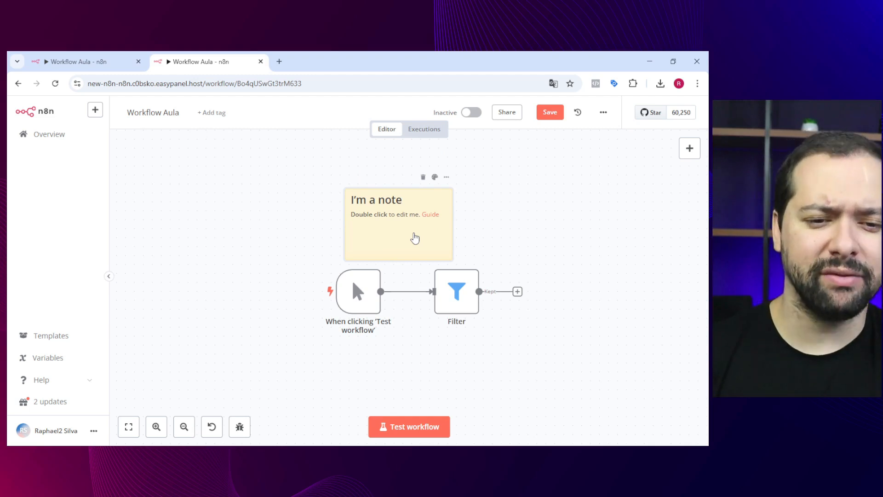
left_click_drag(426, 246, 495, 329)
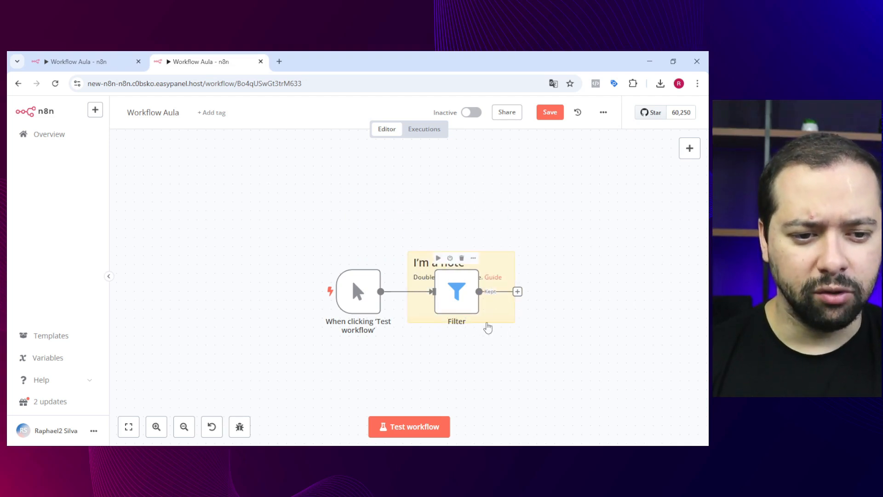
mouse_move(504, 318)
left_mouse_down()
mouse_move(505, 265)
mouse_move(517, 305)
mouse_move(512, 314)
left_mouse_up()
left_click_drag(496, 261, 490, 286)
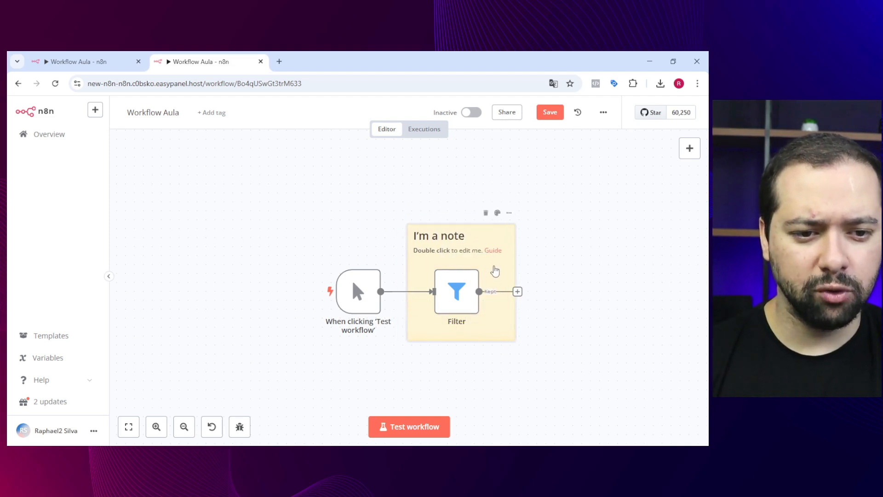
Step: Examine the Markdown source of the sticky note's default text, including its heading marks and guide link, leaving it unchanged
double_click(495, 270)
left_click(537, 271)
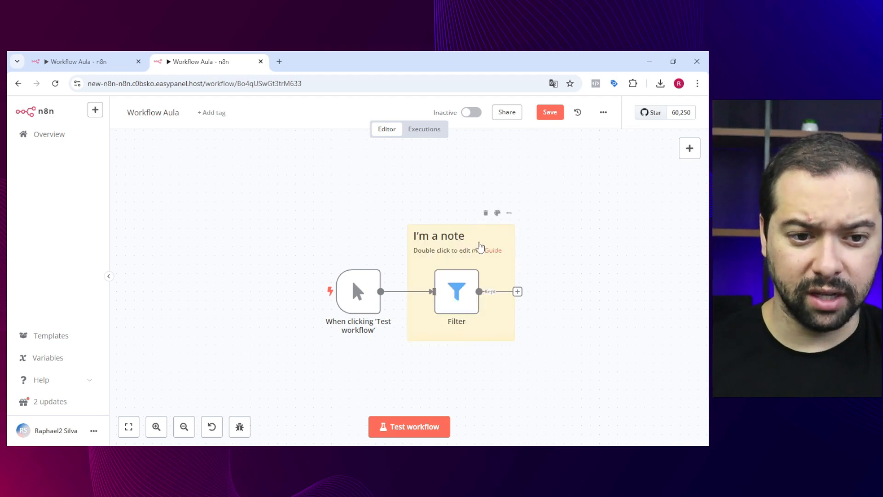
double_click(477, 244)
left_click_drag(497, 276, 432, 236)
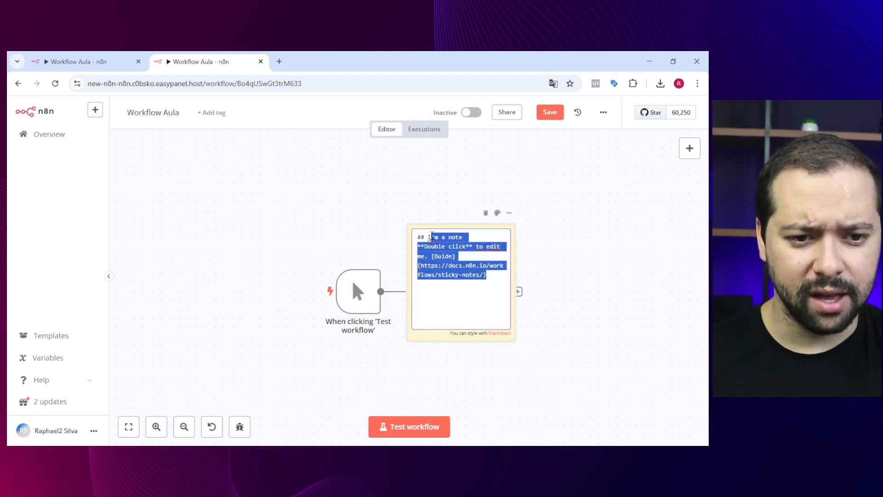
left_click(460, 265)
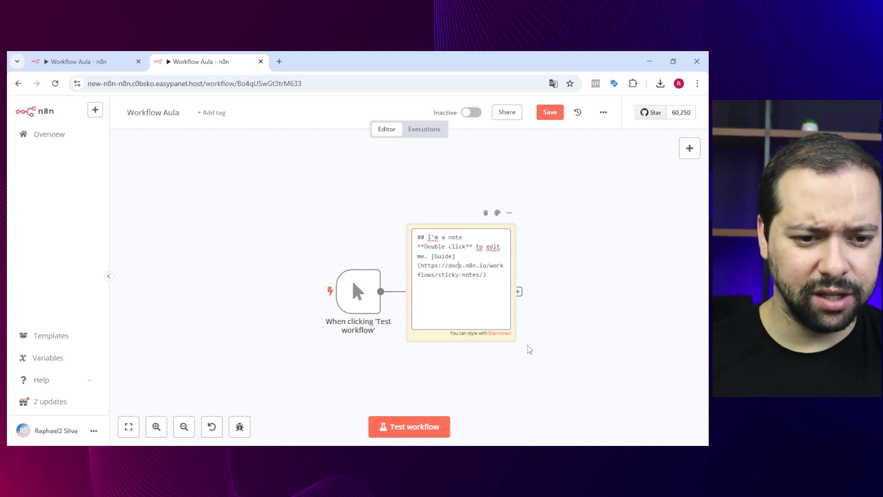
left_click(442, 256)
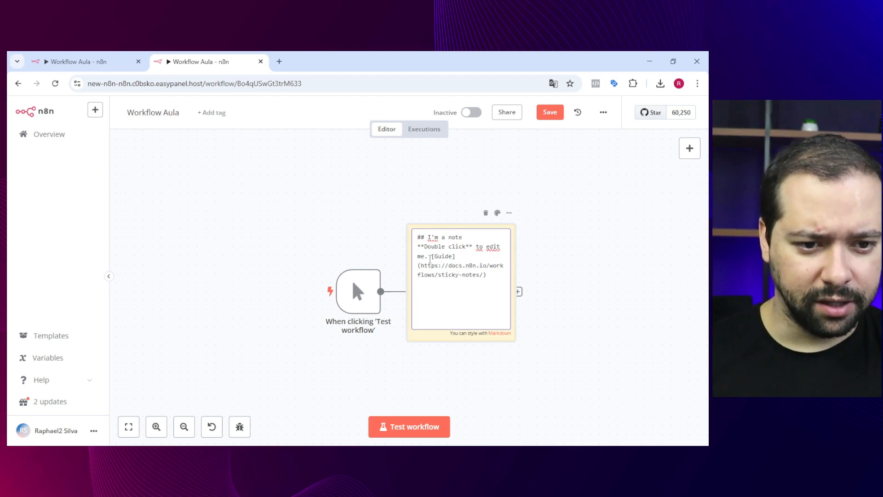
left_click_drag(428, 238, 496, 283)
left_click_drag(448, 256, 507, 339)
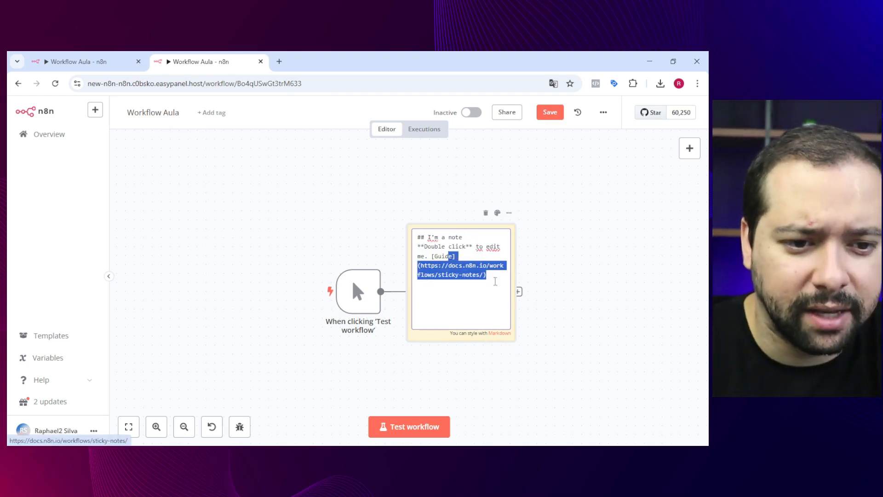
left_click(499, 277)
left_click_drag(500, 278, 414, 240)
left_click(436, 251)
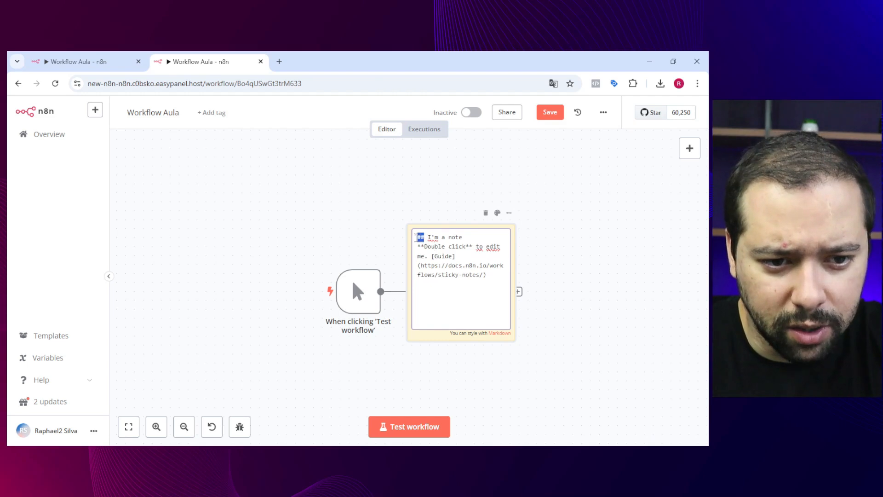
left_click(395, 247)
double_click(455, 283)
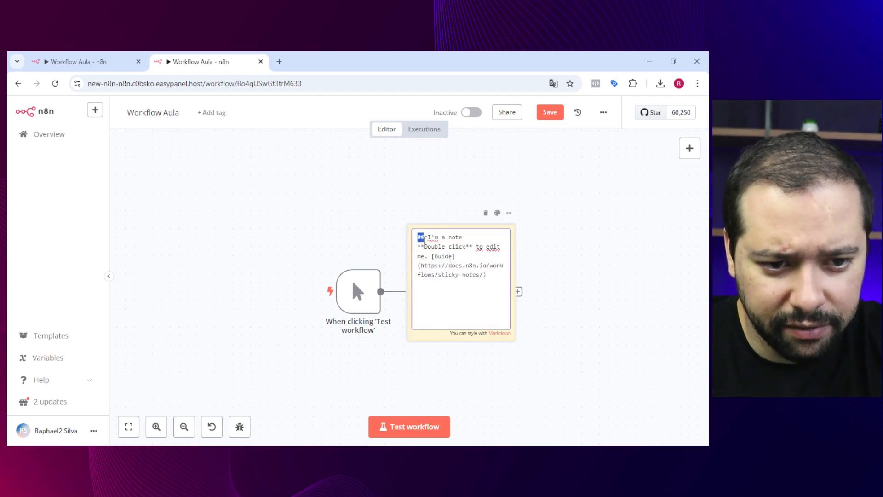
left_click(391, 254)
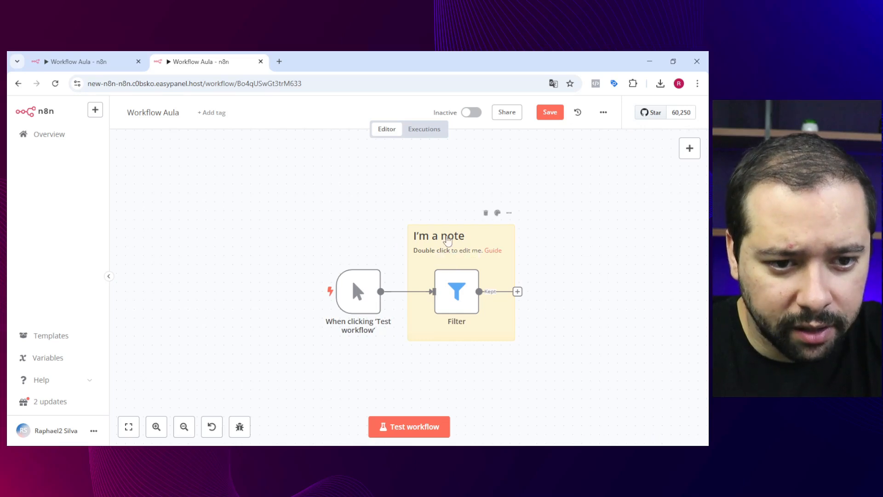
Step: Replace the sticky note's default text with "Aqui ta o nó de filtro"
double_click(421, 242)
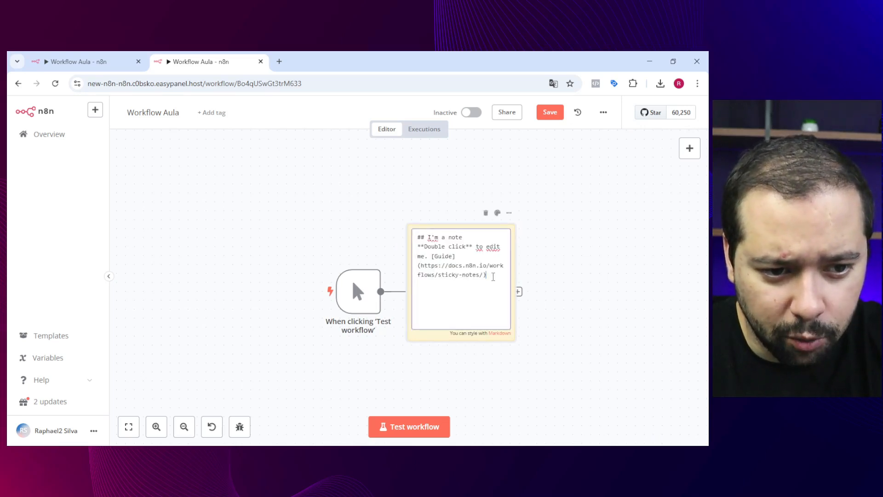
key("ctrl+a")
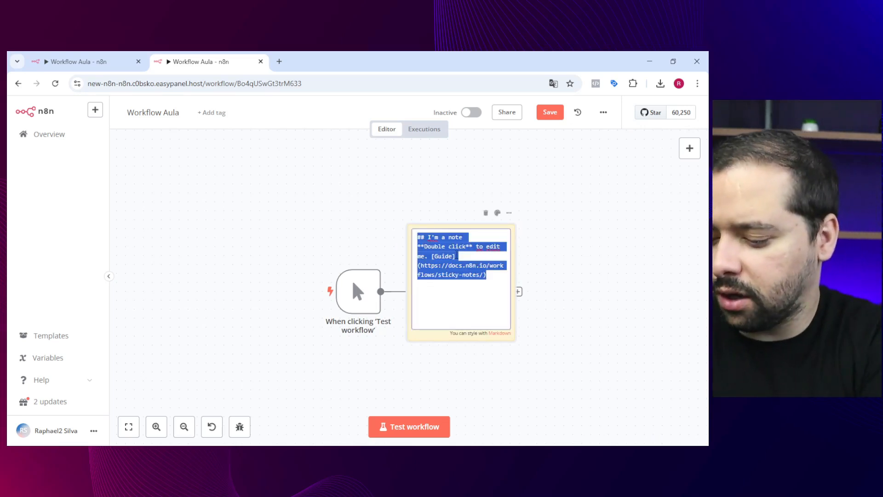
type("Aqui ta ")
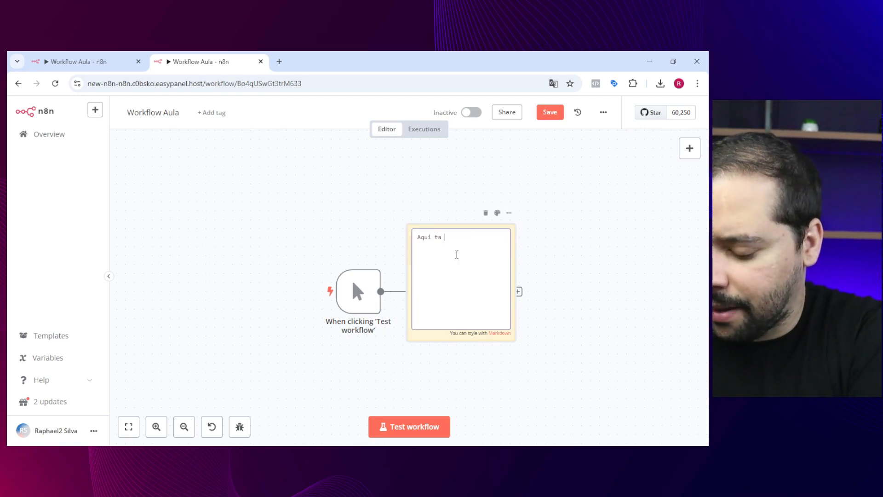
type("o nóp de fiklt")
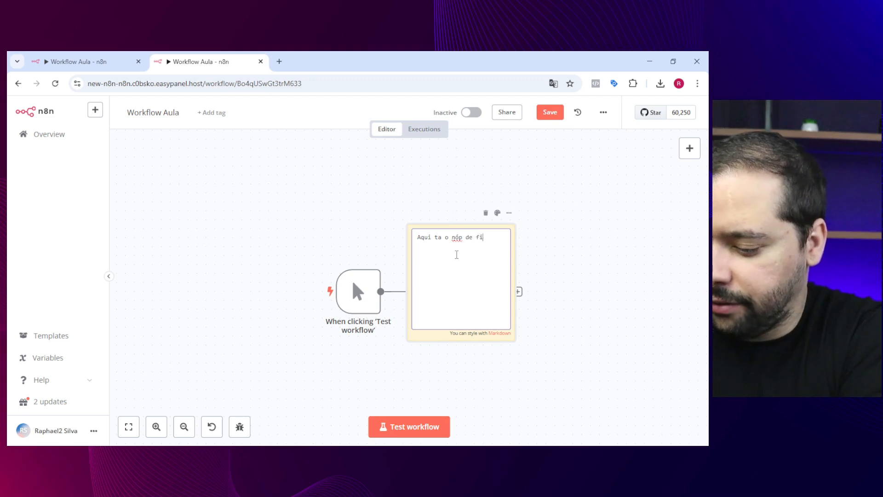
key("BackSpace")
key("BackSpace")
key("BackSpace")
key("BackSpace")
key("BackSpace")
key("BackSpace")
key("BackSpace")
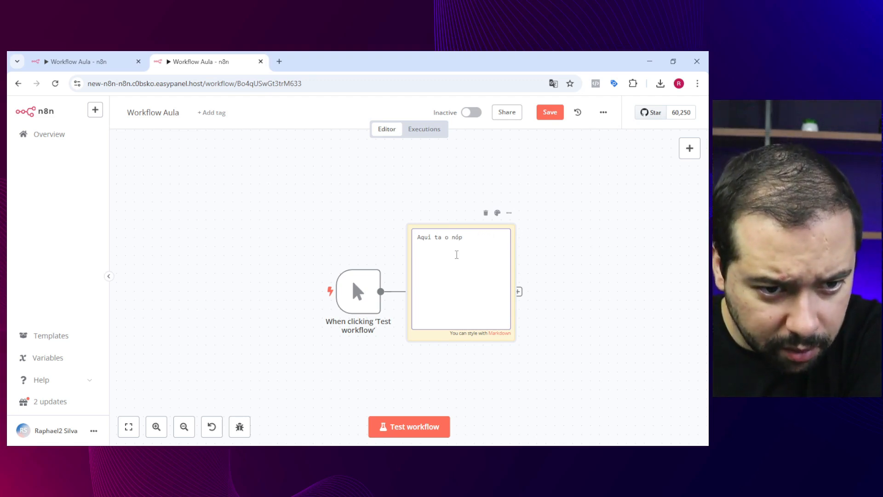
type("dde")
key("BackSpace")
key("BackSpace")
key("BackSpace")
key("BackSpace")
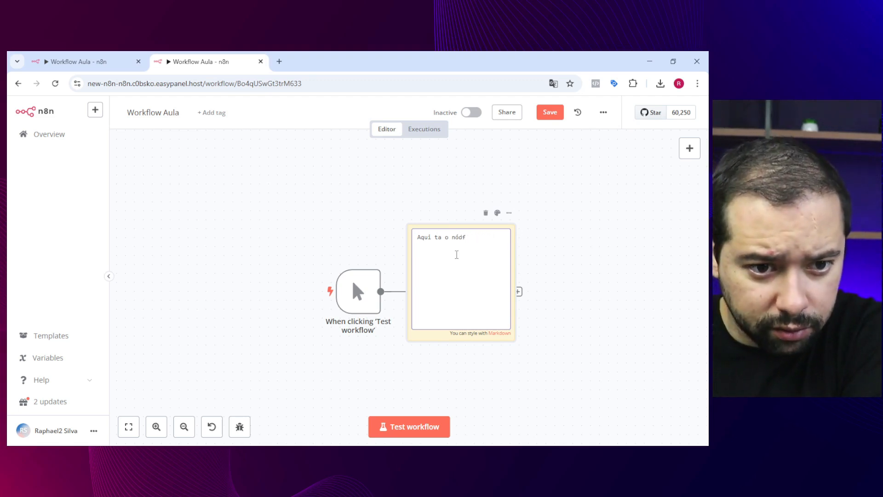
type("de filtro")
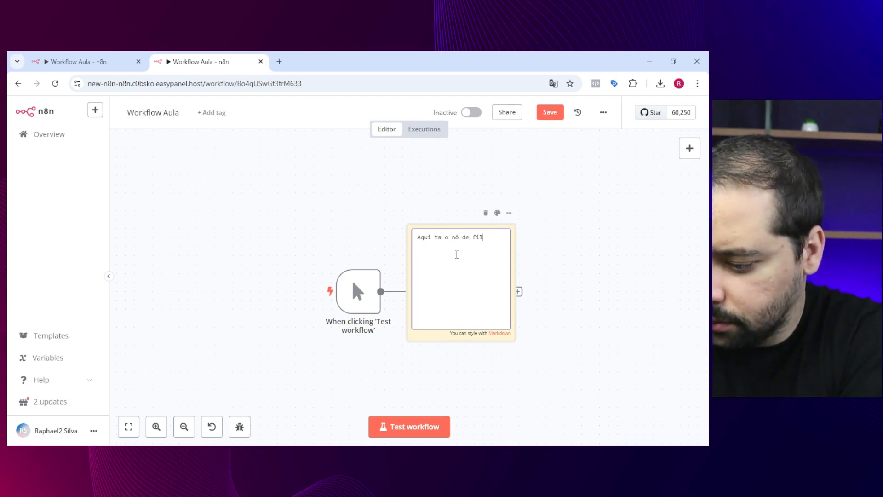
key("Return")
left_click(375, 202)
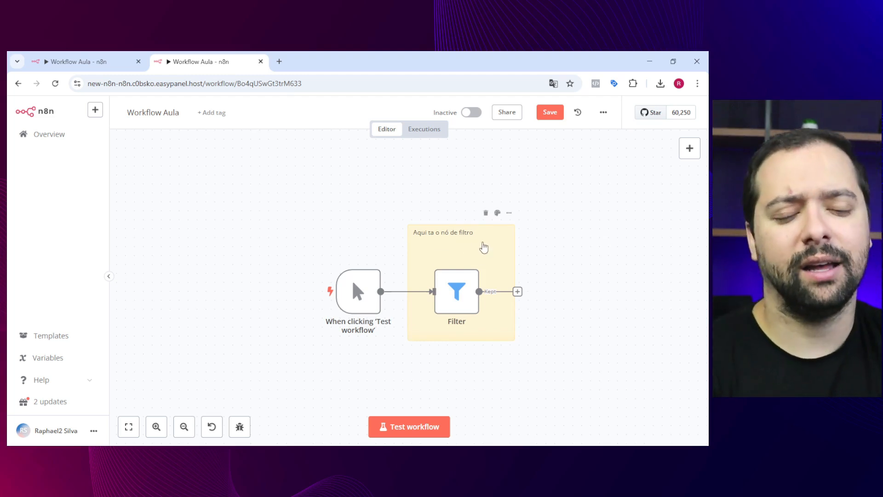
Step: Shrink the sticky note slightly at its upper and left edges around the Filter node, and save the workflow
left_click_drag(463, 223, 464, 232)
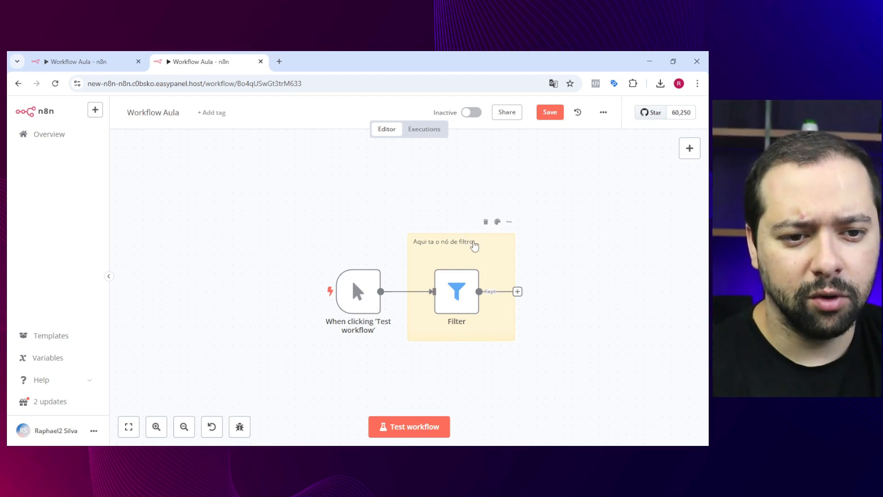
mouse_move(409, 258)
left_mouse_down()
mouse_move(309, 259)
mouse_move(417, 258)
left_mouse_up()
left_click(546, 116)
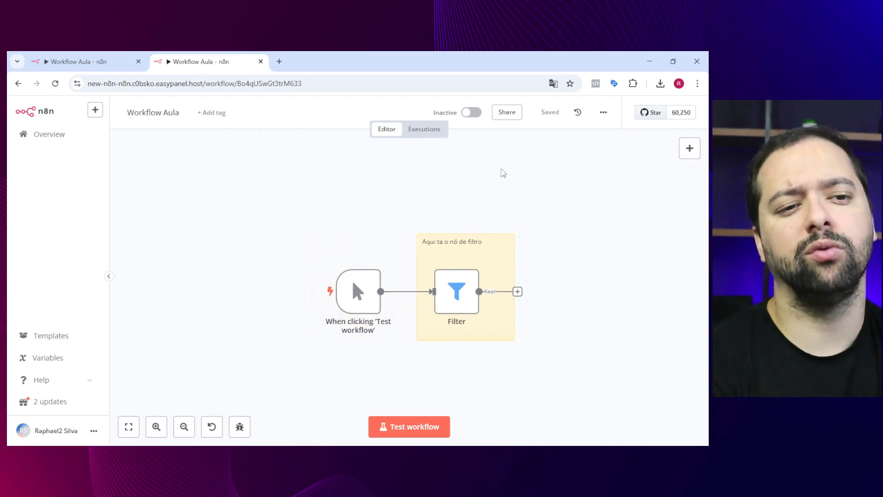
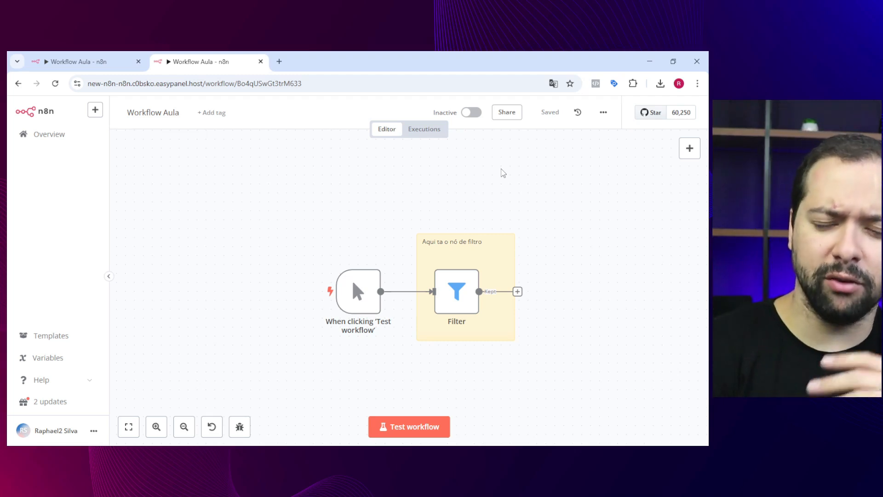
Step: Change the colour of the sticky note behind the Filter node to red and then to blue
mouse_move(492, 273)
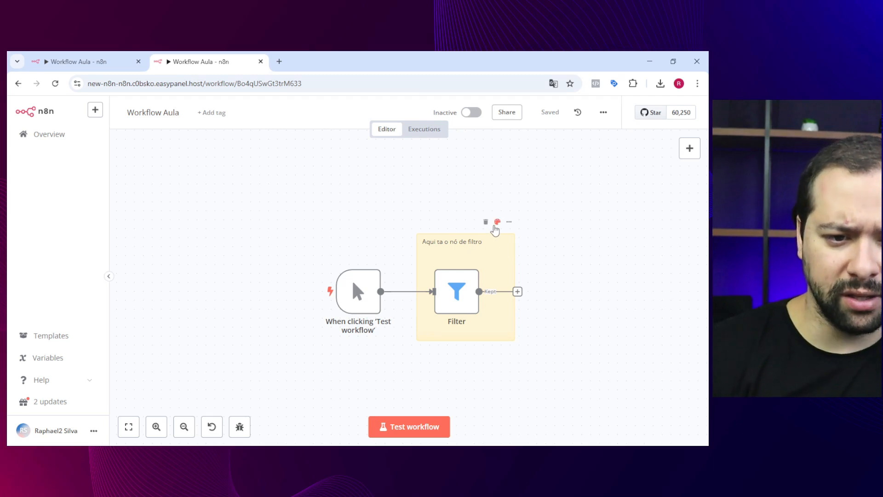
left_click(497, 222)
left_click(486, 204)
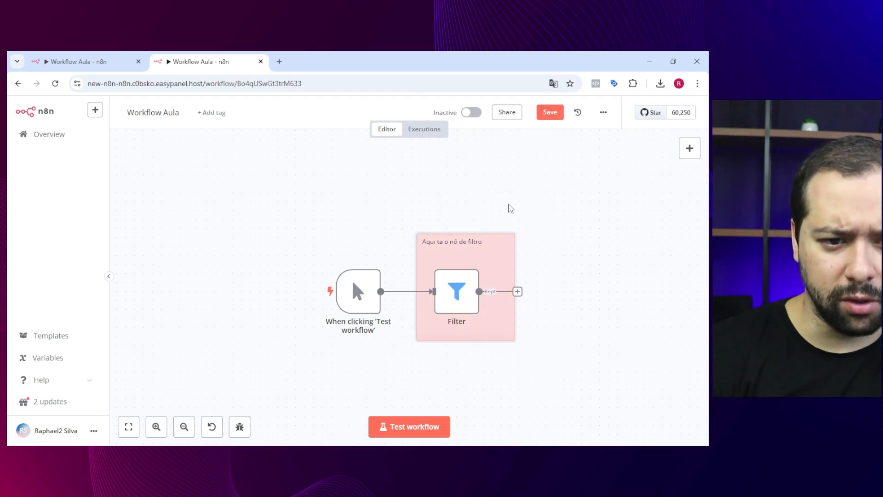
double_click(498, 250)
left_click(497, 222)
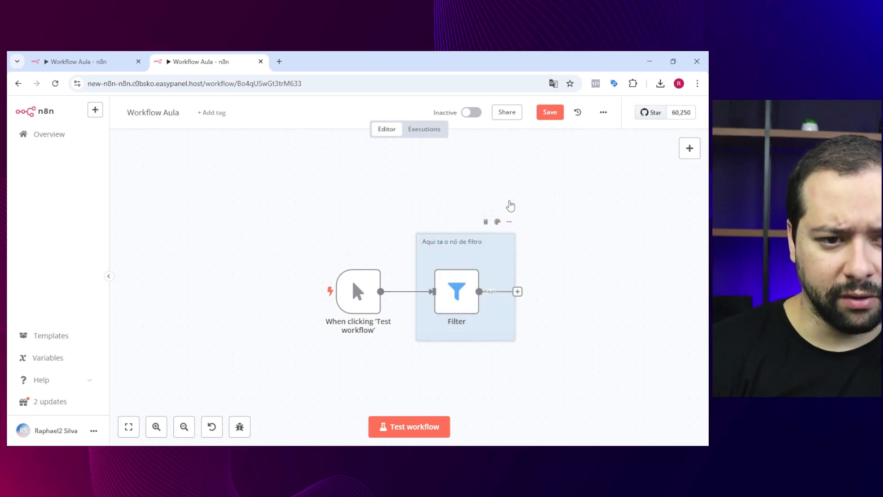
Step: Format the blue sticky note's text "Aqui ta o nó de filtro" as a second-level Markdown heading
double_click(496, 252)
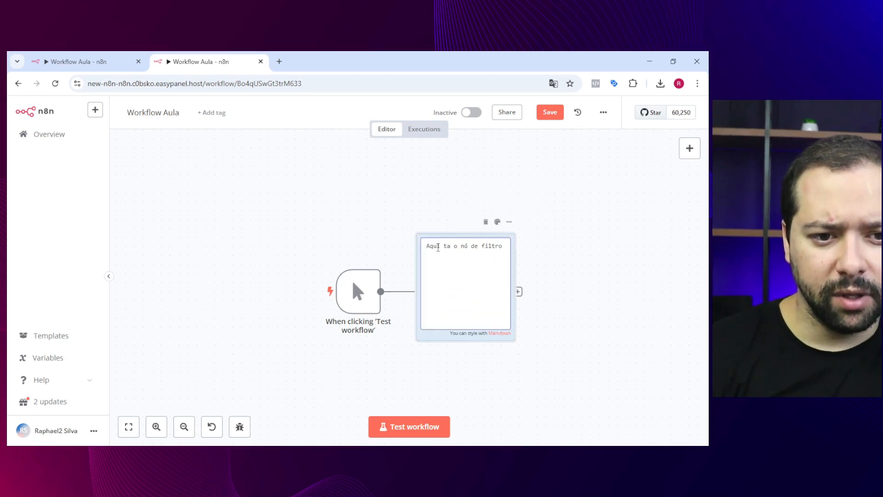
left_click_drag(426, 246, 511, 246)
key("Left")
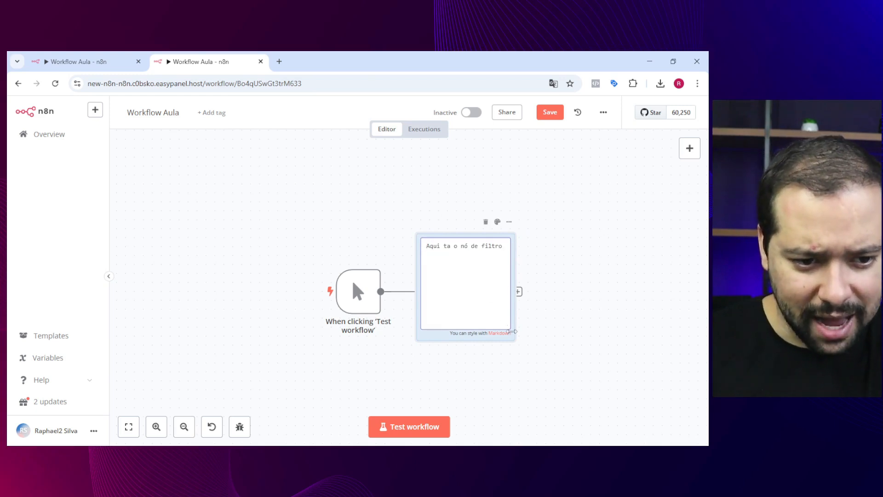
left_click(503, 336)
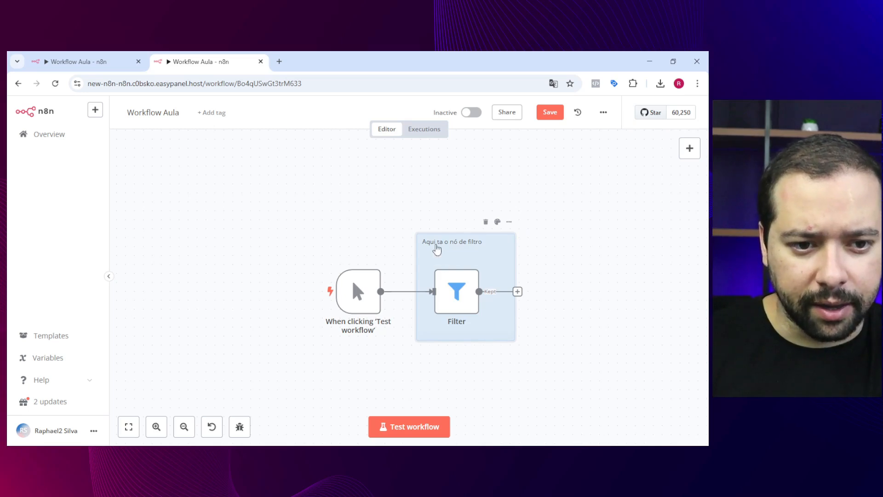
double_click(437, 249)
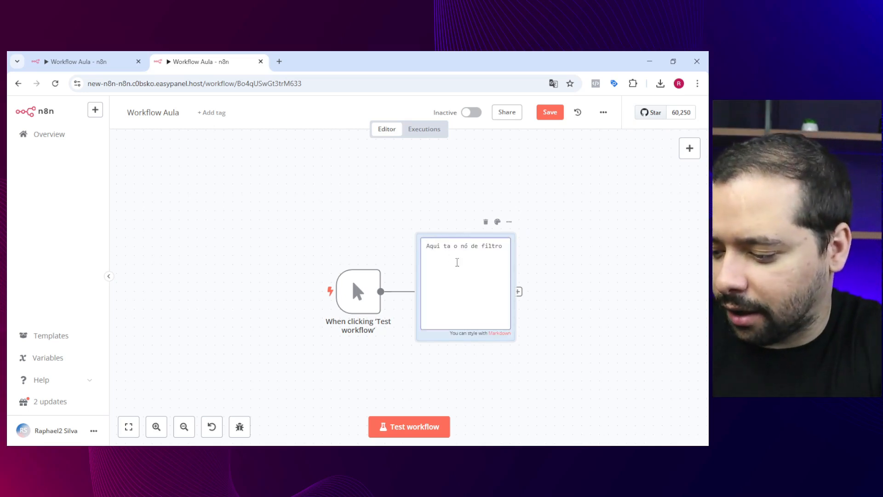
type("##")
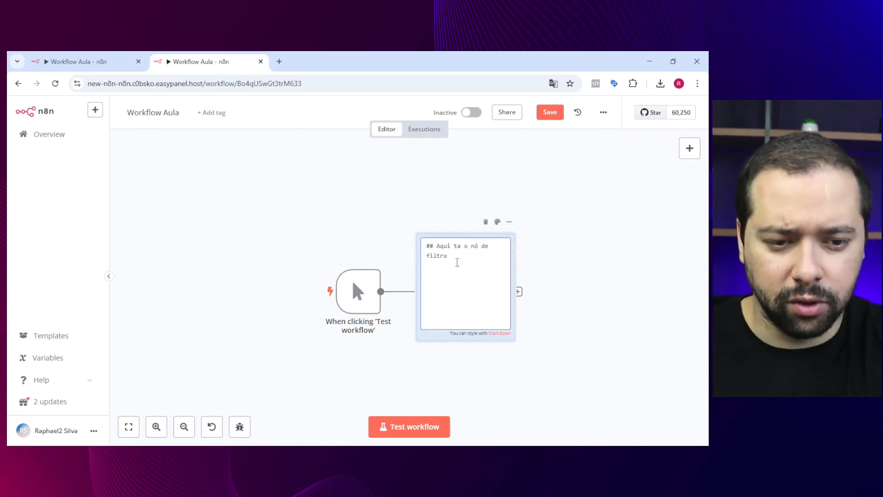
left_click(354, 245)
Step: Clear all text from the blue sticky note and delete the note from behind the Filter node
double_click(496, 254)
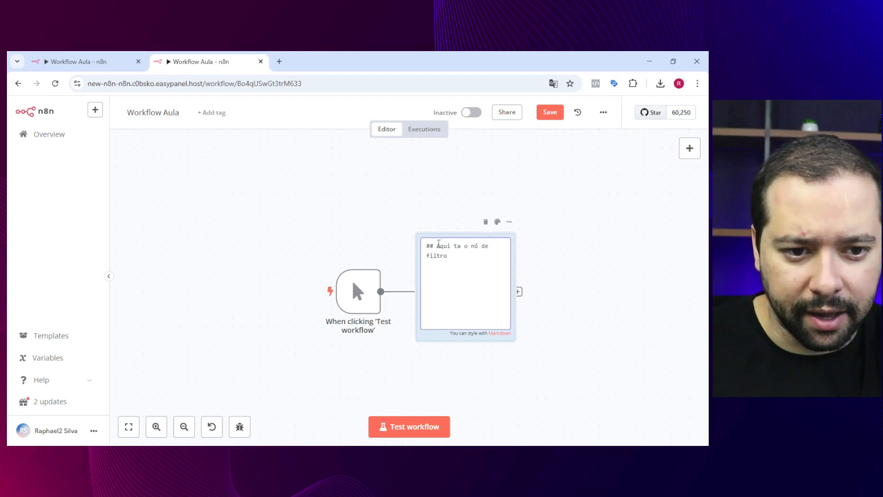
key("ctrl+a")
key("BackSpace")
left_click(399, 255)
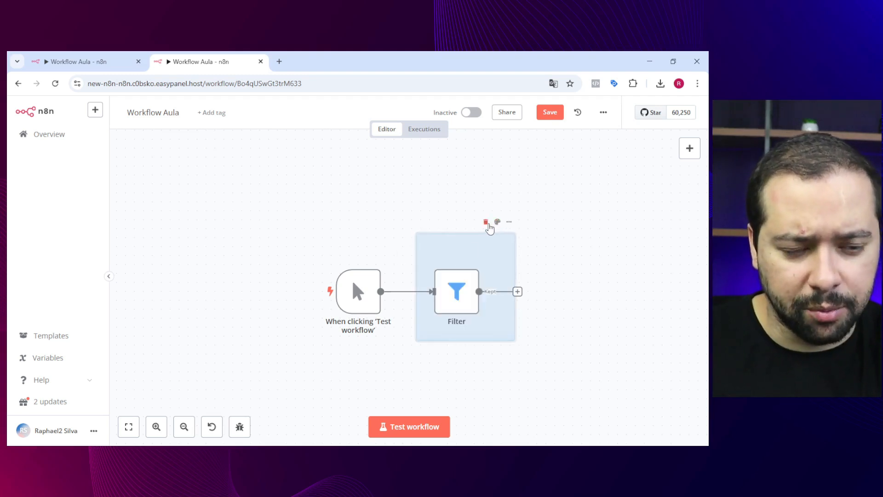
mouse_move(493, 257)
left_mouse_down()
mouse_move(446, 168)
mouse_move(494, 241)
mouse_move(476, 258)
left_mouse_up()
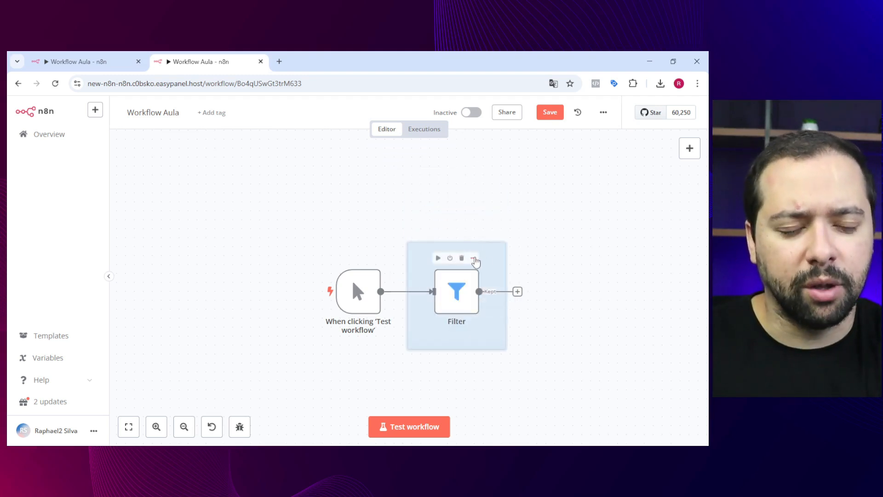
left_click(479, 231)
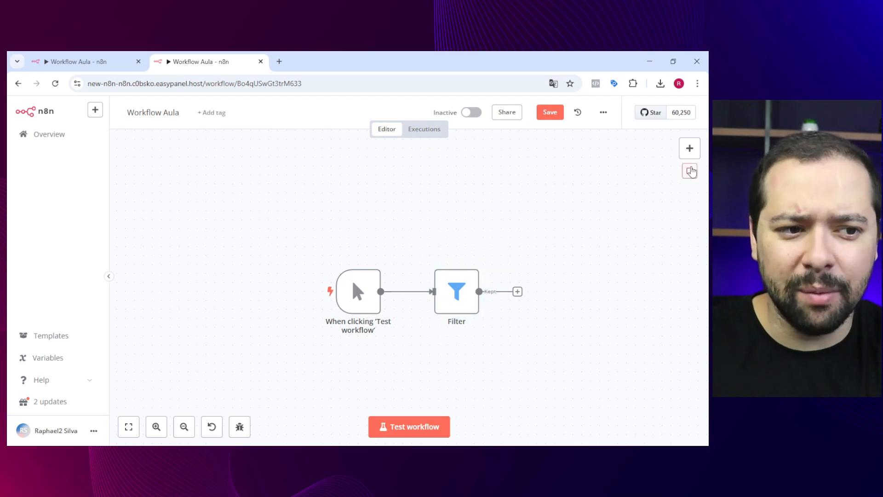
Step: Add a sticky note above the trigger node and replace its default text with the heading "## Onde parei?"
left_click(690, 170)
left_click_drag(521, 355, 330, 191)
double_click(364, 222)
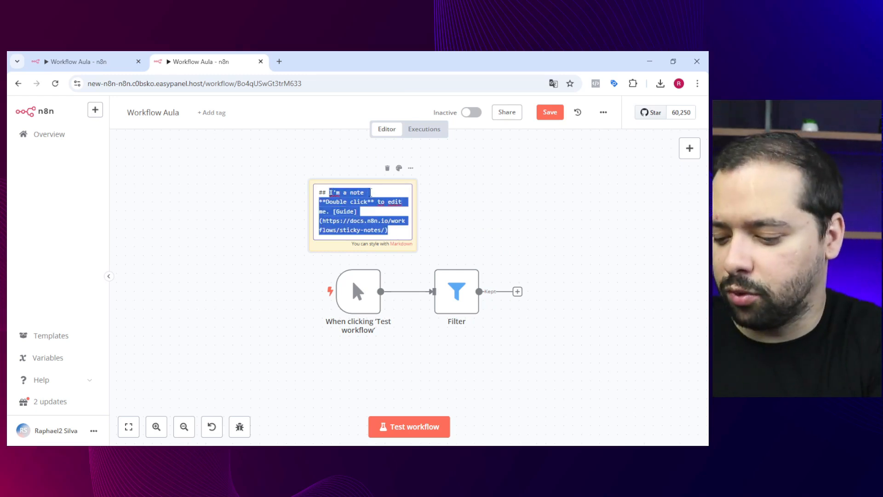
type("Onde")
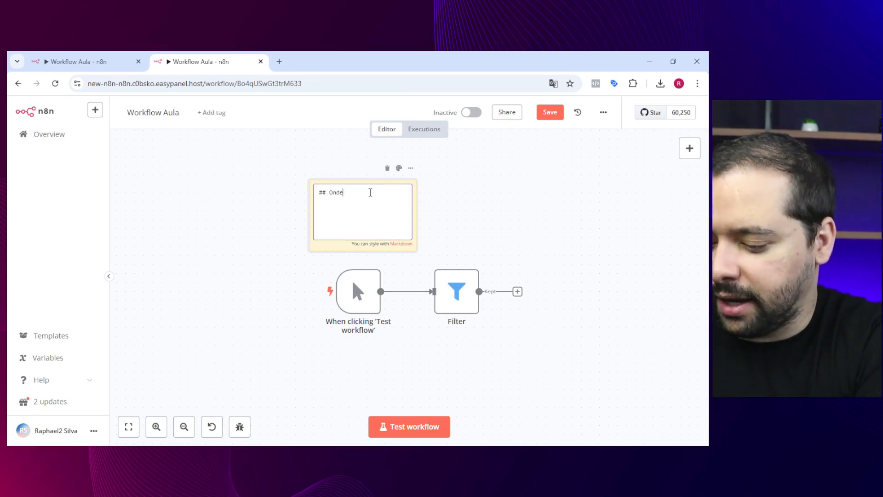
type(" oarei?")
key("Left")
key("Left")
key("Left")
key("Left")
key("Left")
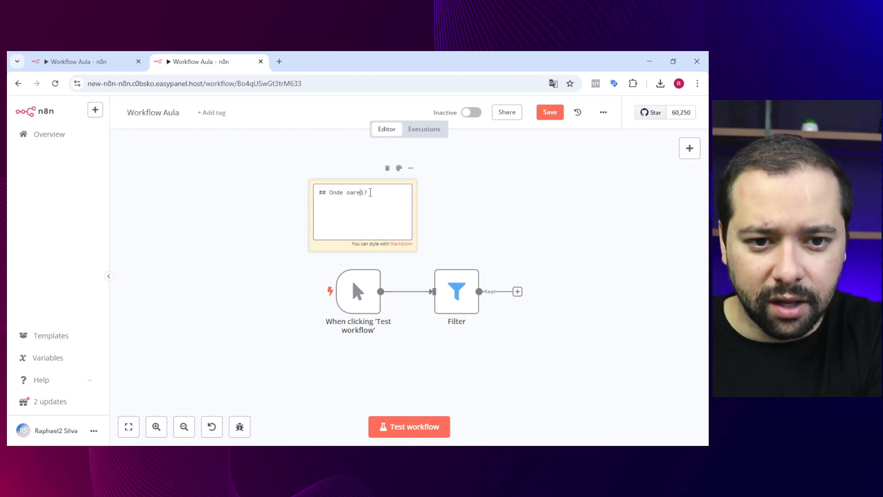
key("BackSpace")
type("p")
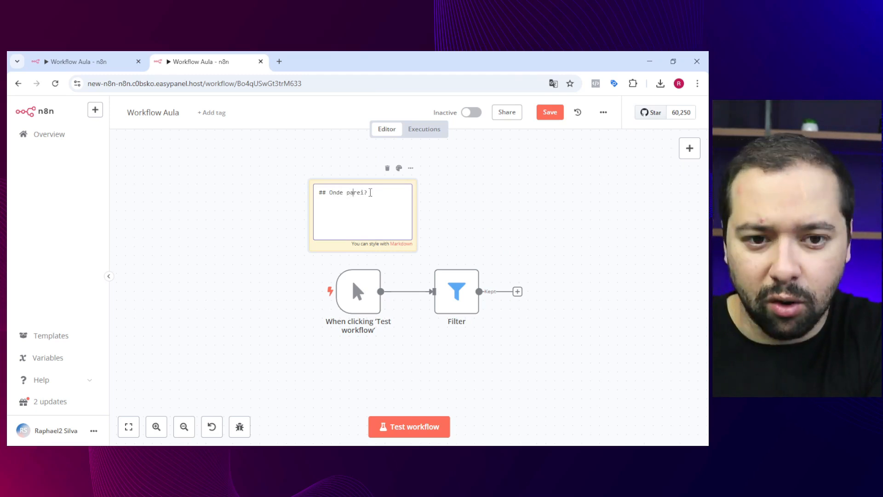
key("Right")
key("Right")
key("Right")
key("Right")
key("Right")
Step: Add the line "Parei na configura...." under the sticky note's heading and finish editing
key("Return")
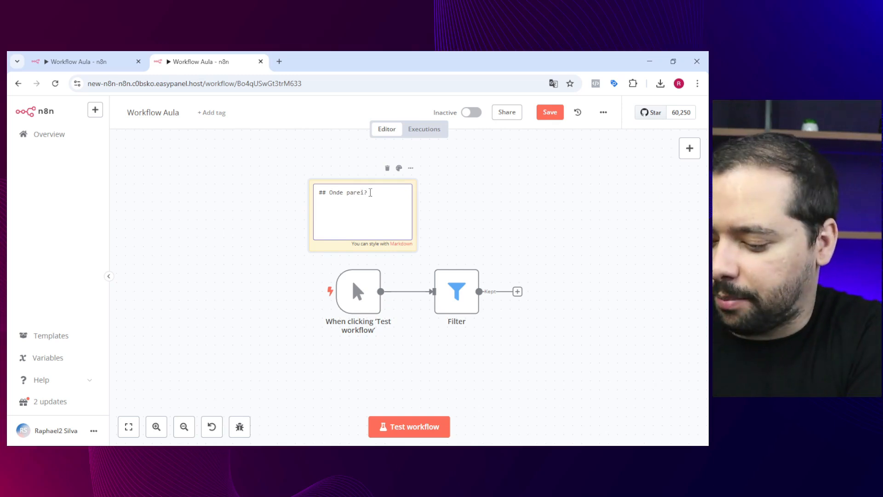
type("Parei ")
type("naconfigura")
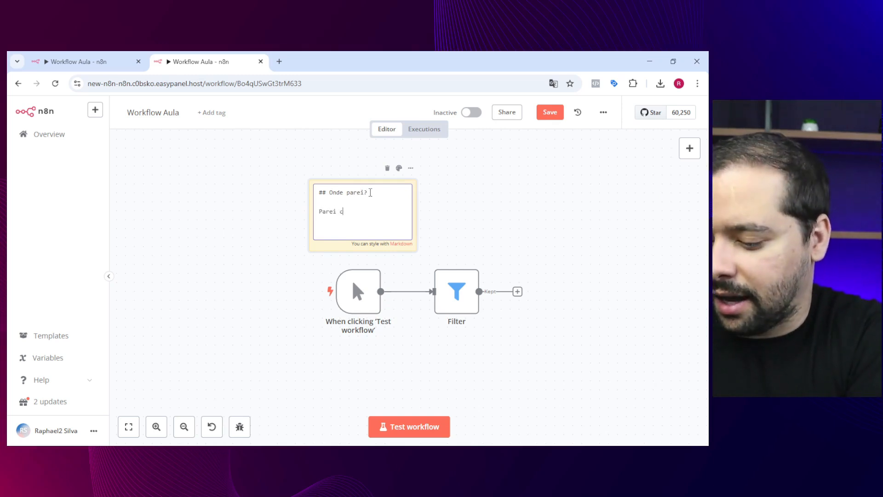
type("....")
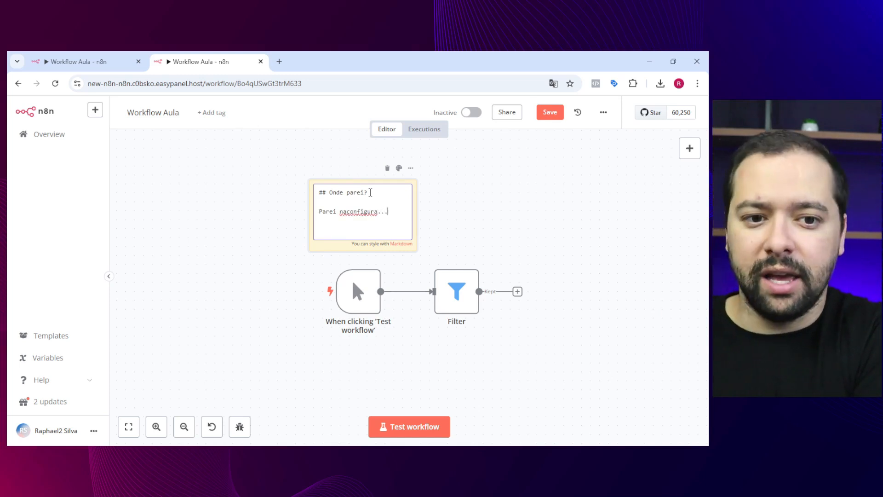
key("Return")
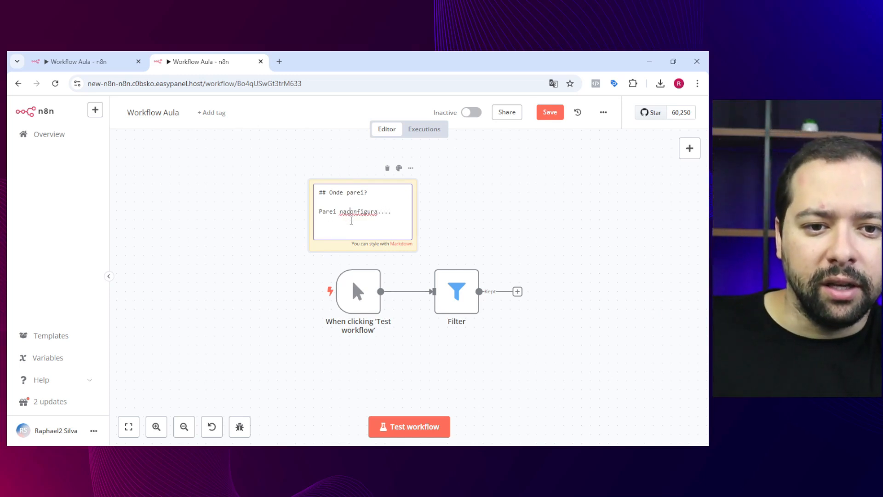
left_click(347, 212)
left_click(527, 155)
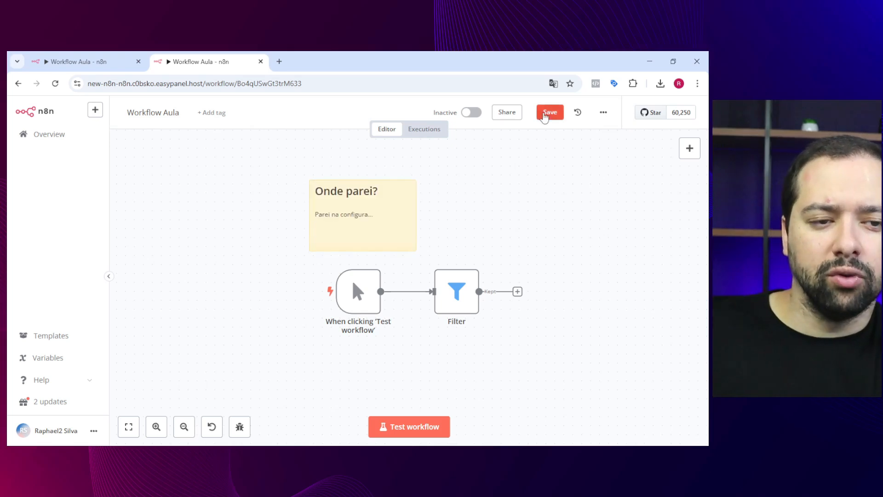
Step: Move the "Onde parei?" sticky note away from the nodes, and undo the move
left_click_drag(358, 234, 217, 247)
scroll(178, 234, "up", 3)
scroll(296, 228, "down", 5)
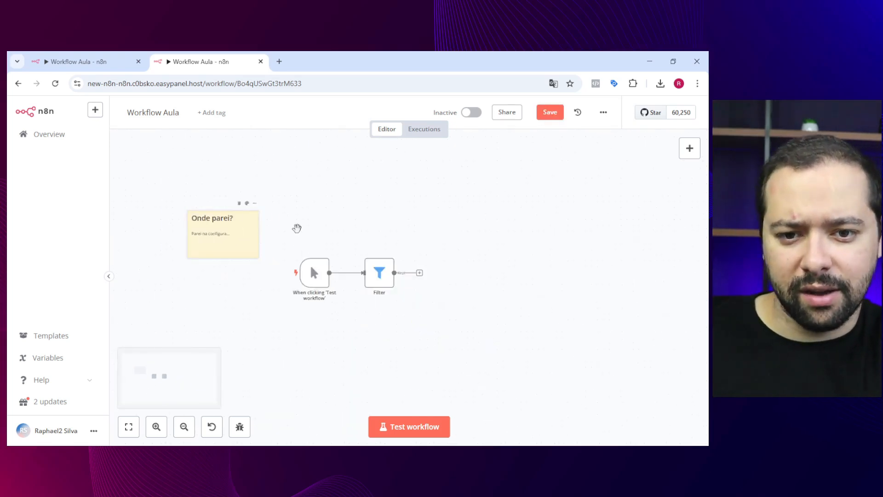
scroll(299, 227, "up", 1)
key("ctrl+z")
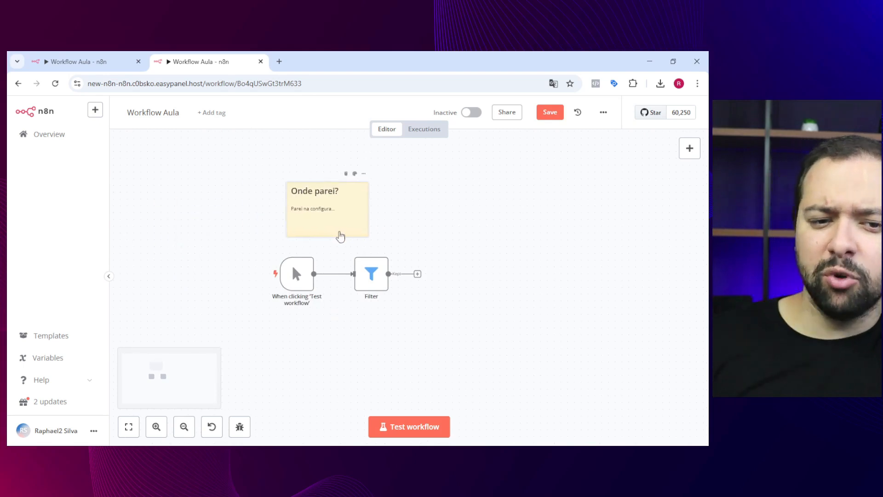
mouse_move(337, 228)
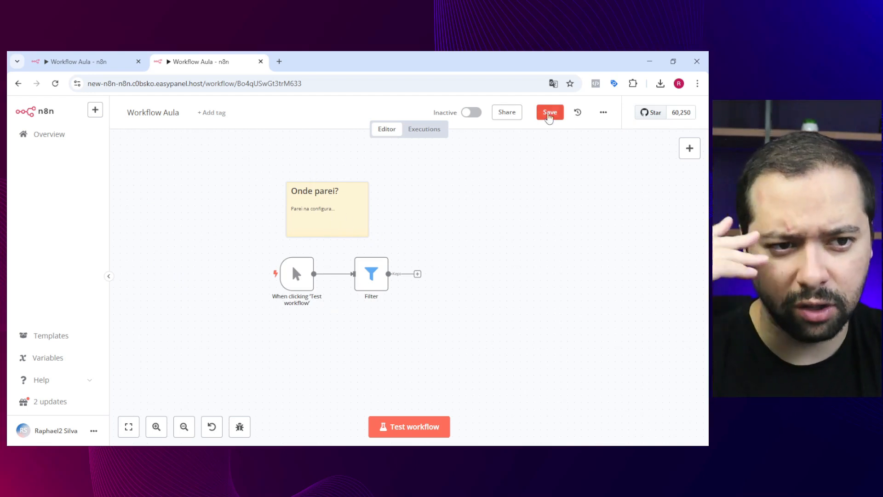
Step: Save the workflow, open "Workflow Aula copy" from the overview, and return to "Workflow Aula"
left_click(550, 112)
left_click(87, 147)
left_click(282, 297)
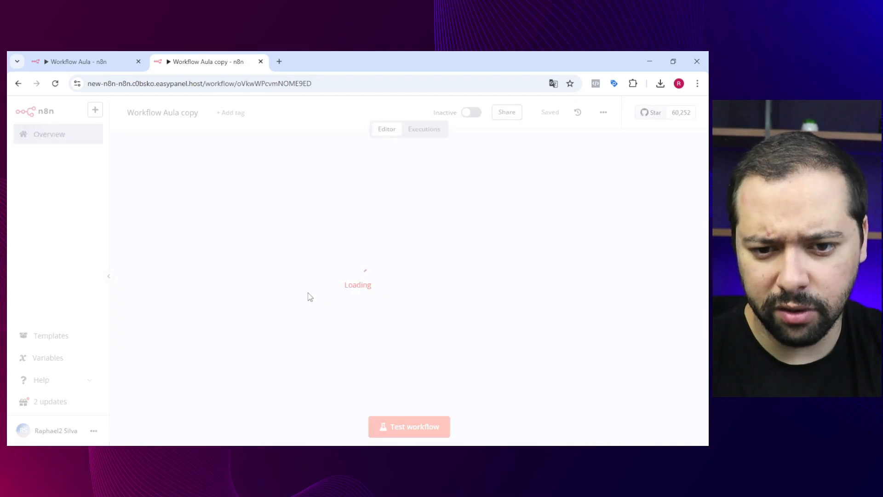
left_click(48, 134)
left_click(230, 244)
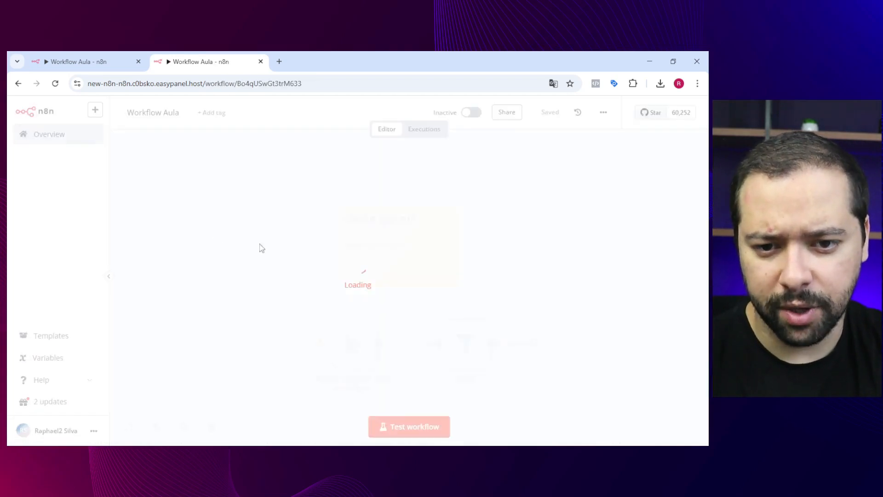
Step: Shift the "Onde parei?" sticky note slightly, undo the shift and save the workflow
left_click_drag(390, 248, 365, 246)
key("ctrl+z")
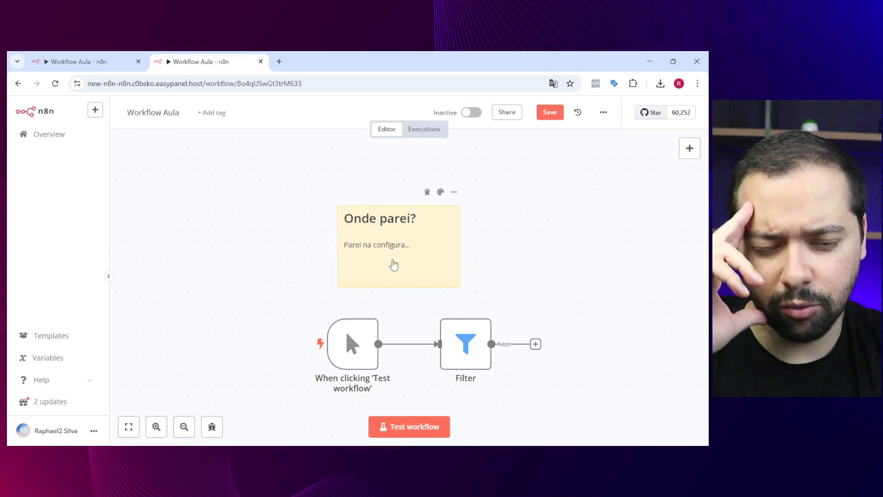
left_click(553, 114)
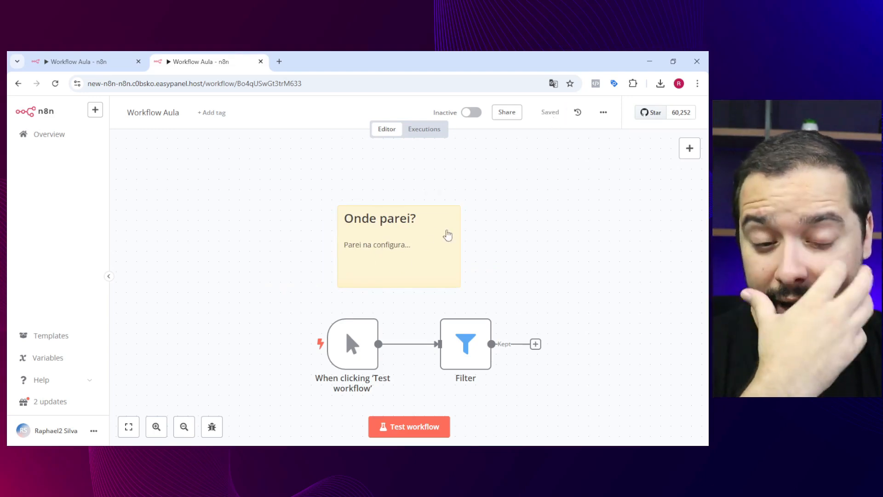
Step: Delete the "Onde parei?" sticky note and save the workflow
left_click(454, 192)
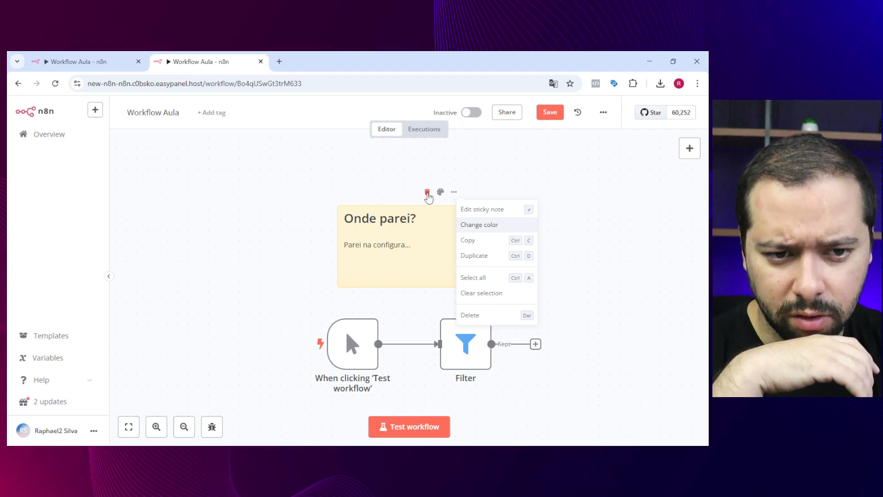
left_click(428, 197)
left_click(428, 197)
left_click(543, 114)
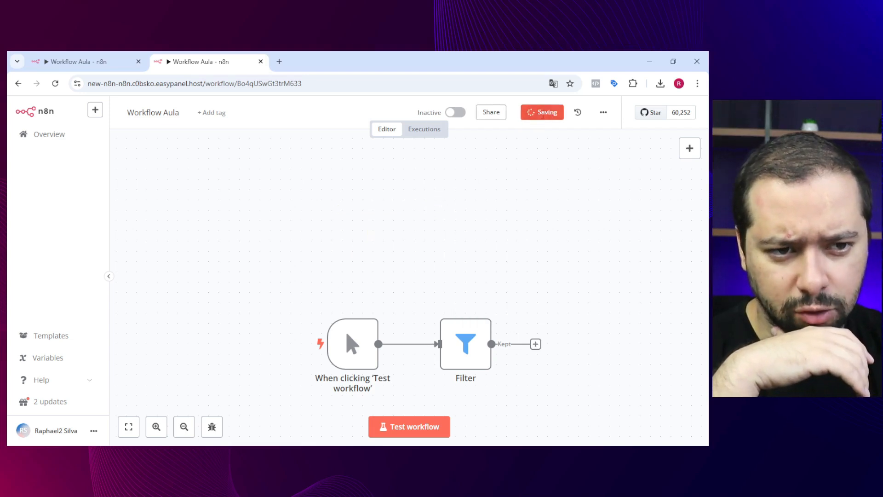
left_click_drag(589, 267, 529, 212)
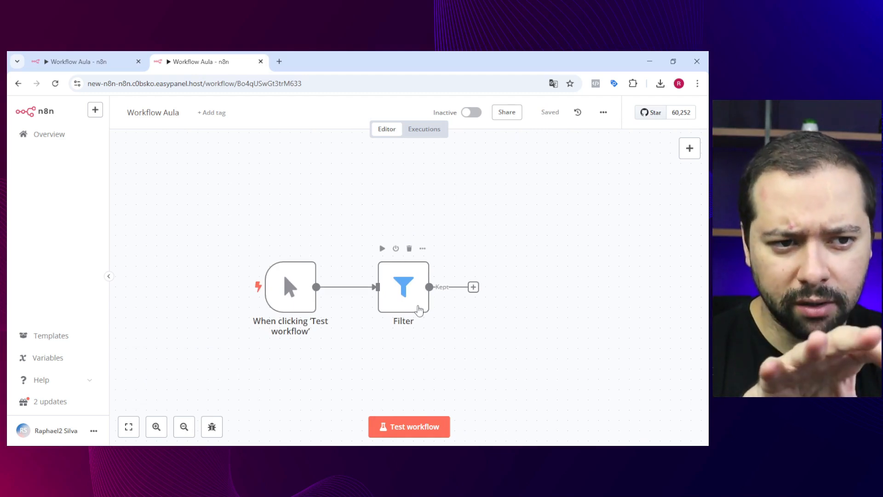
Step: Return to the workflow overview and show the tag and status filters of the workflow list
left_click(87, 138)
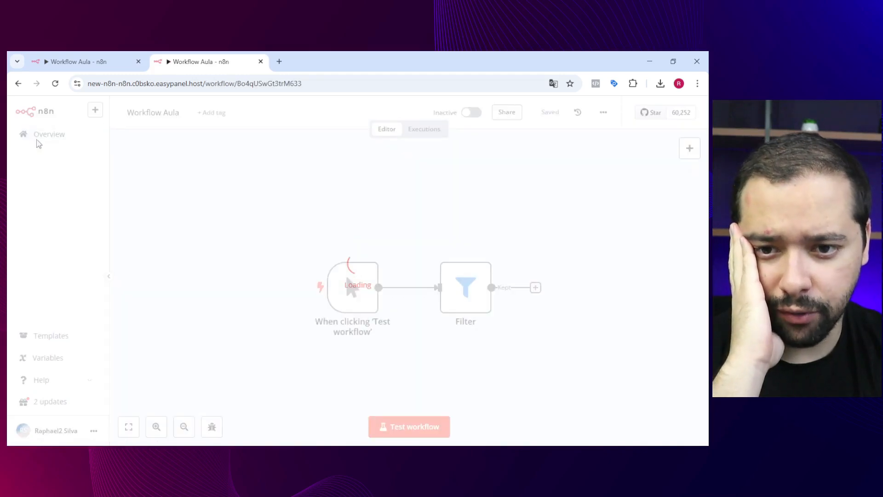
left_click(36, 136)
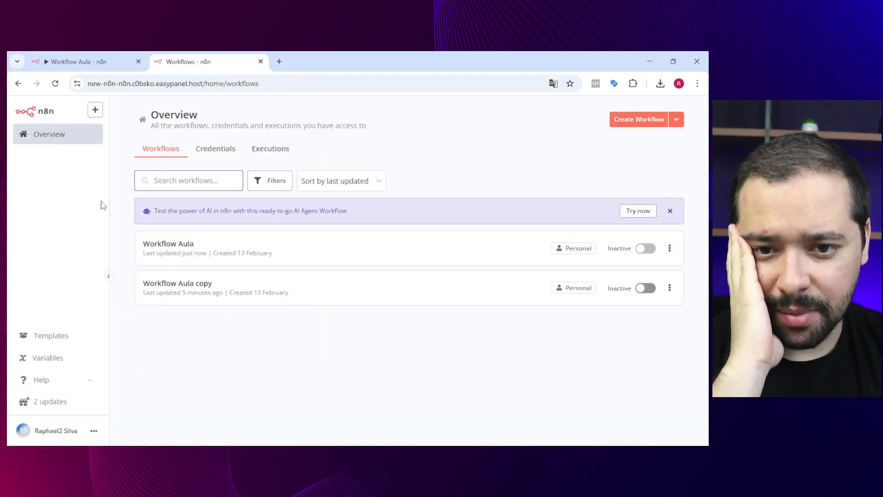
left_click(271, 182)
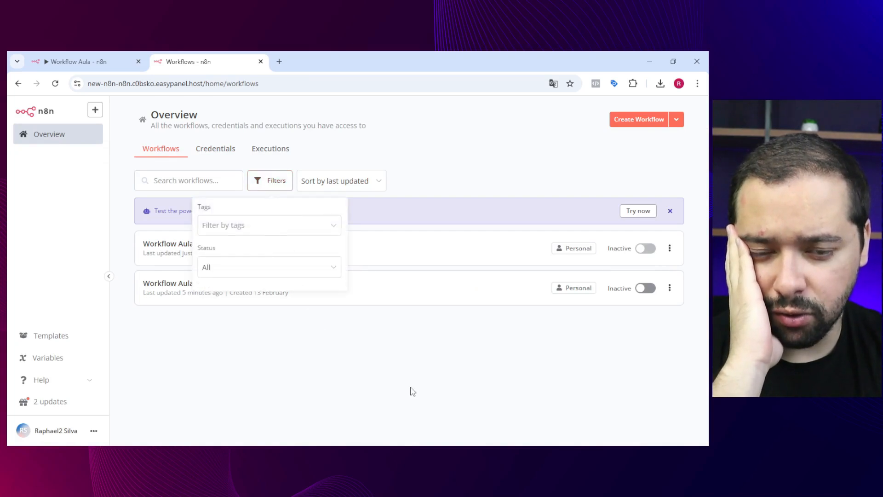
Step: Show the sort options of the workflow list and close them without changing the sort order
left_click(269, 187)
left_click(272, 188)
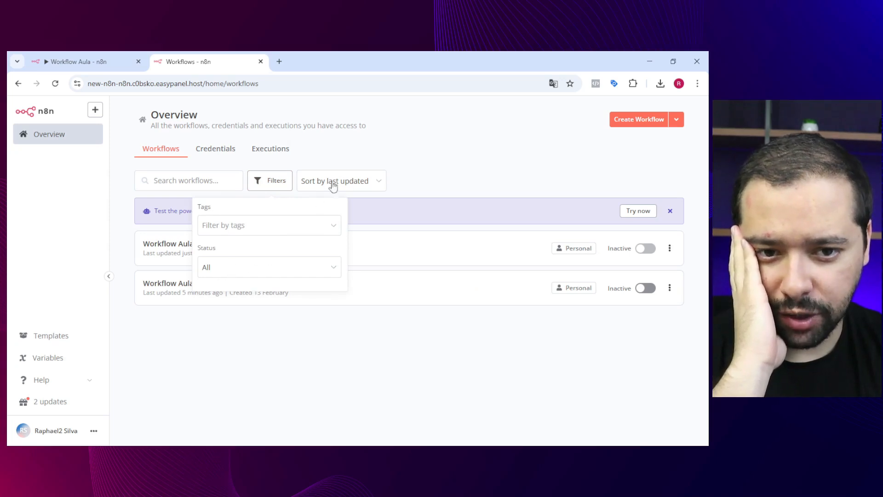
left_click(357, 182)
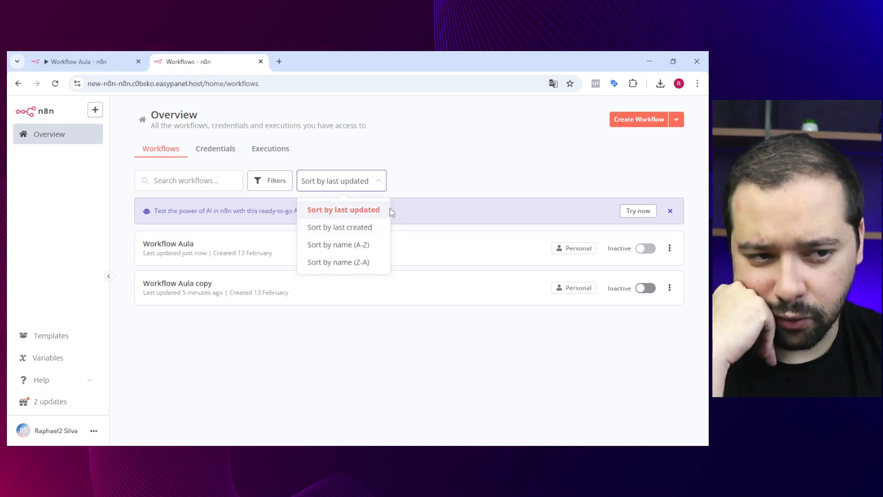
left_click(446, 187)
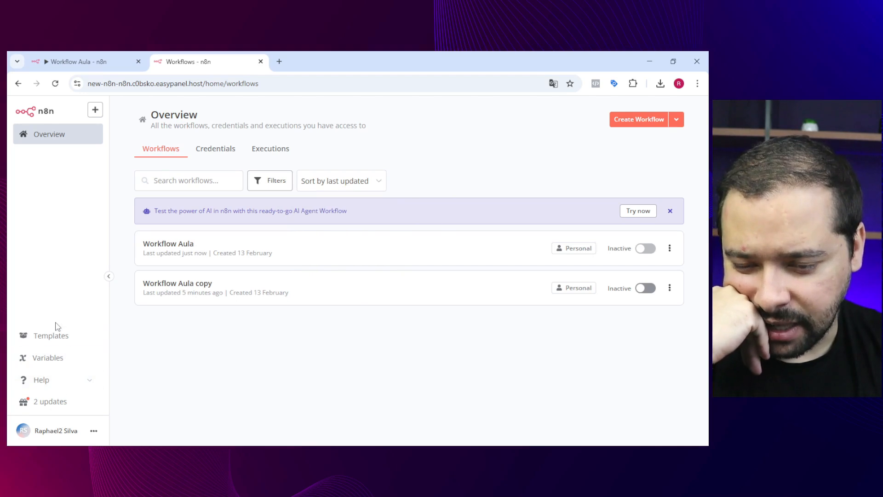
Step: Open the n8n template library, browse the featured workflow templates and return to the workflow overview
left_click(68, 339)
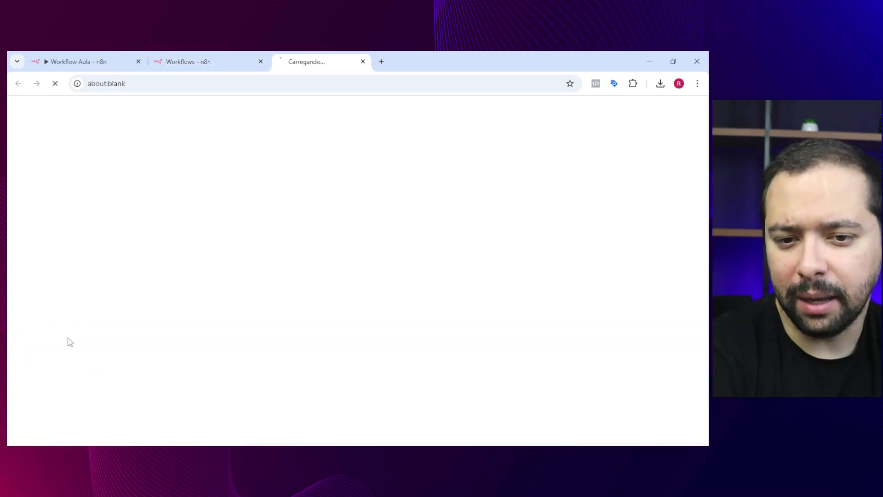
left_click_drag(223, 182, 480, 252)
scroll(367, 304, "down", 6)
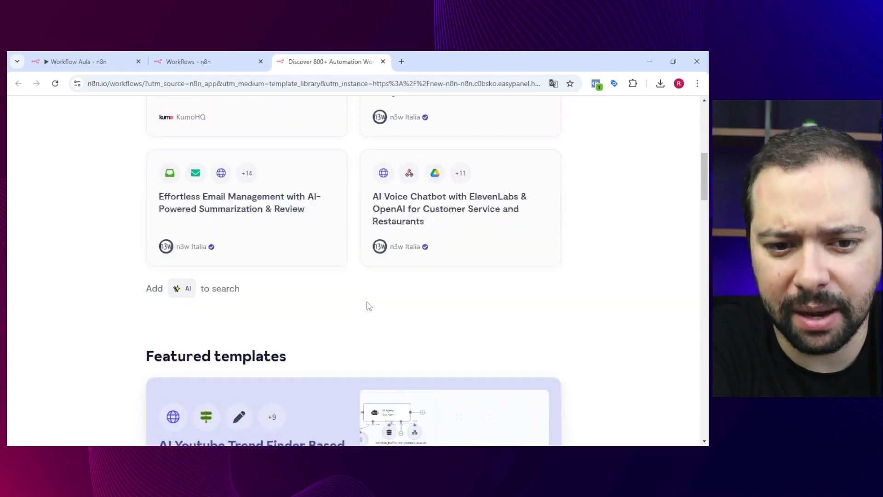
scroll(322, 184, "up", 3)
left_click(189, 61)
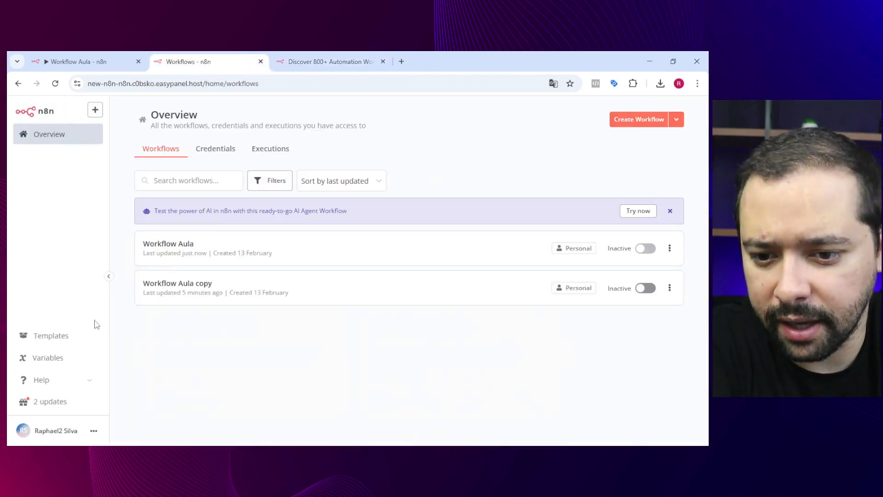
Step: Open the Variables page and read its notes on plan availability and how variables are used
left_click(57, 358)
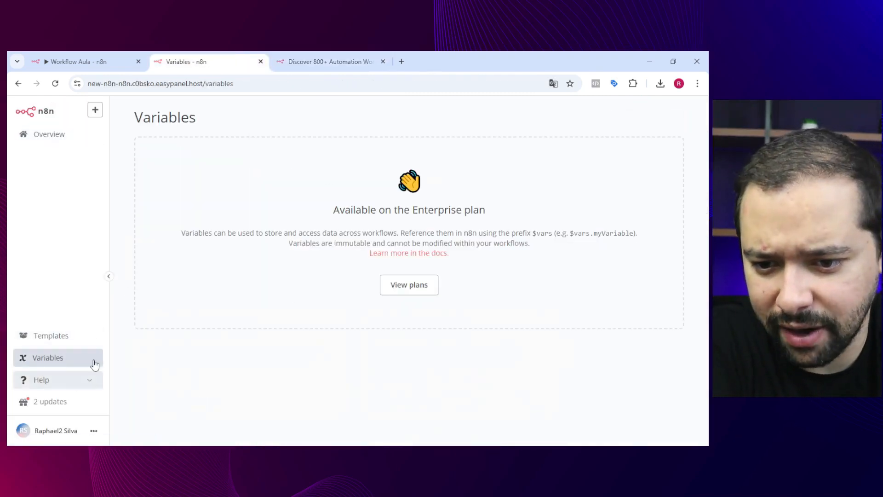
left_click_drag(316, 207, 522, 266)
left_click(521, 266)
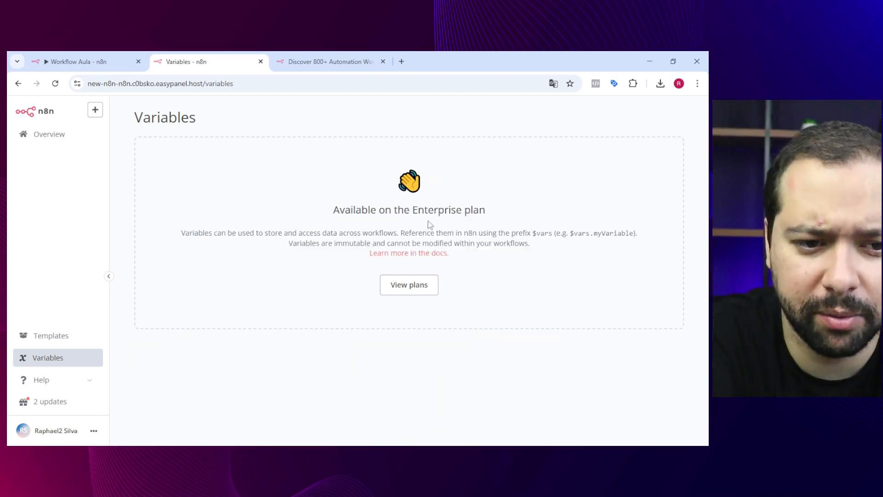
left_click_drag(415, 211, 487, 241)
left_click(488, 241)
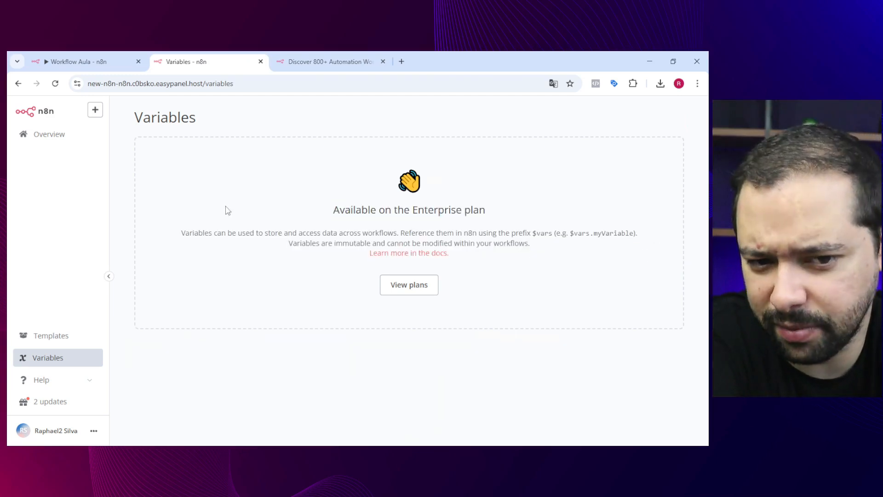
left_click_drag(225, 232, 517, 331)
left_click(516, 331)
Step: Expand the Help resources, read the available n8n updates and return to the workflow overview
left_click(49, 384)
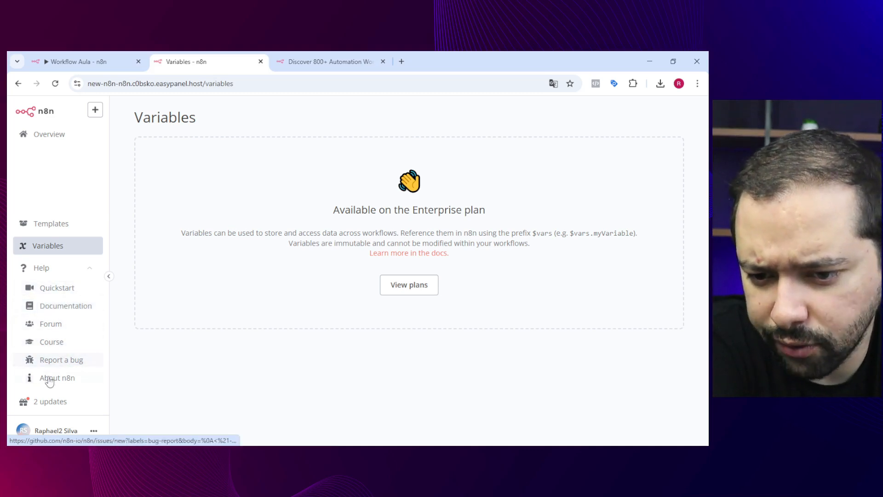
left_click(51, 402)
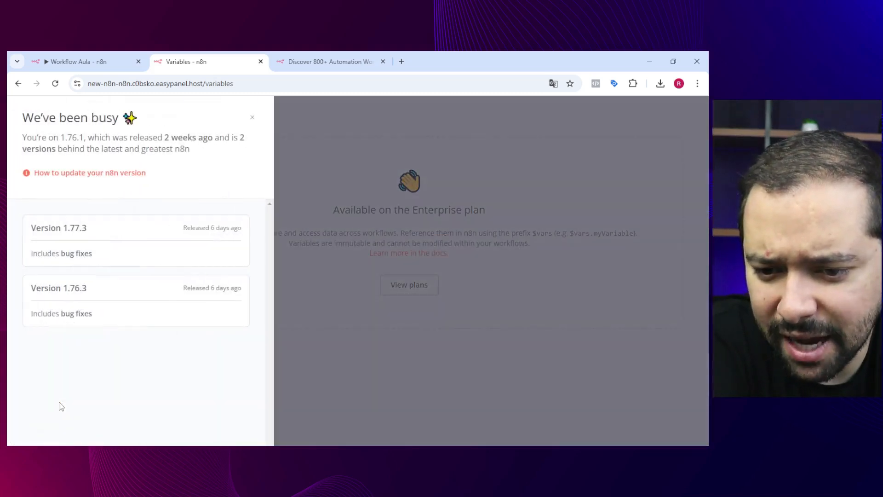
left_click_drag(62, 121, 158, 150)
left_click(266, 147)
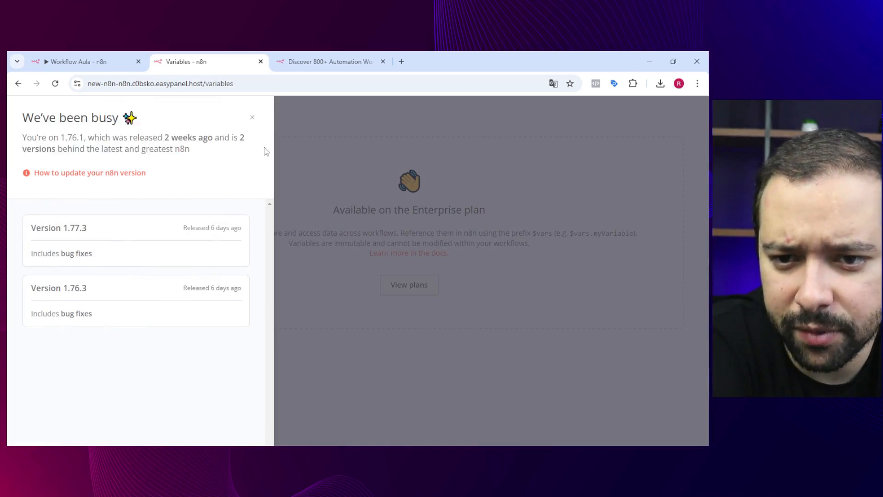
left_click(284, 139)
left_click(55, 134)
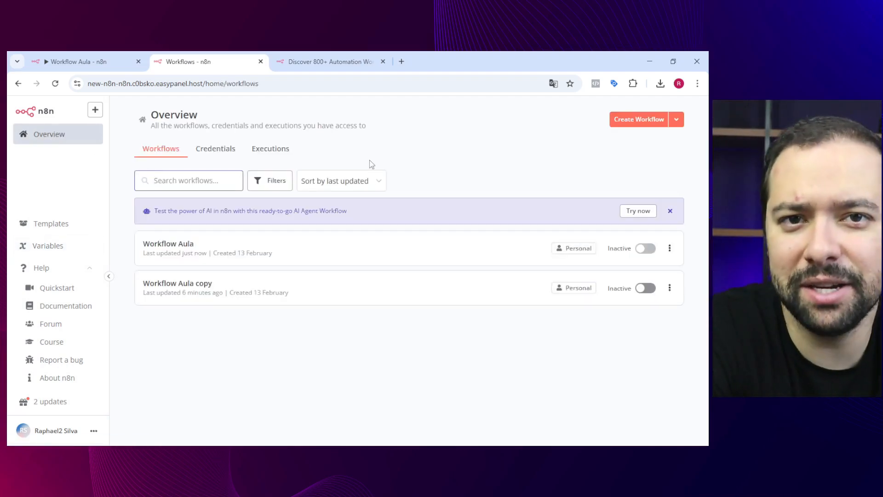
Step: Open the release notes for version 1.77.3 from the list of updates and translate the page to Portuguese
left_click(52, 404)
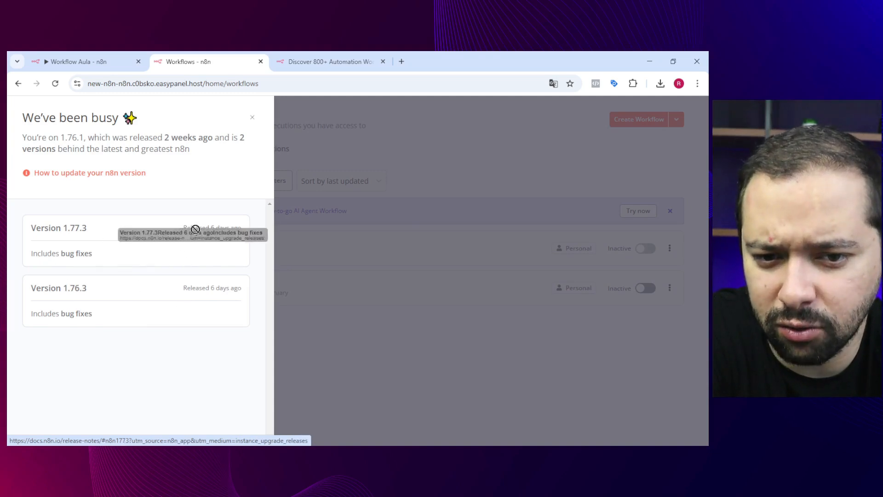
left_click(49, 262)
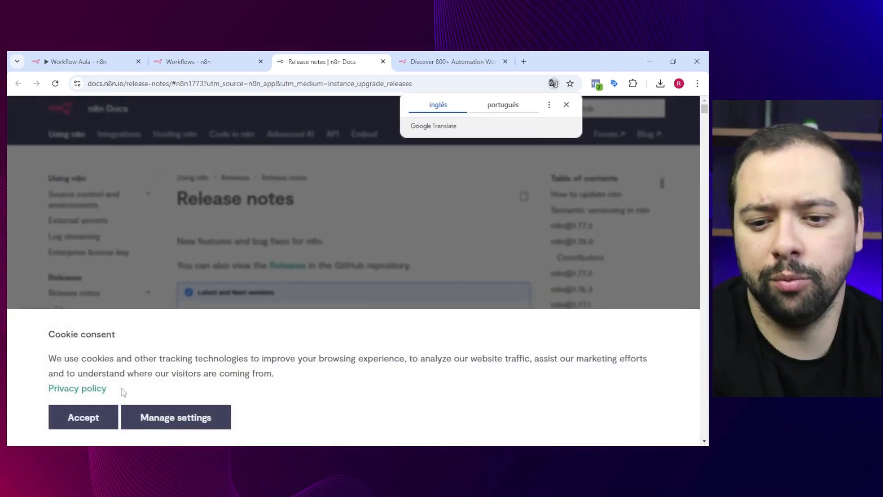
scroll(385, 282, "down", 4)
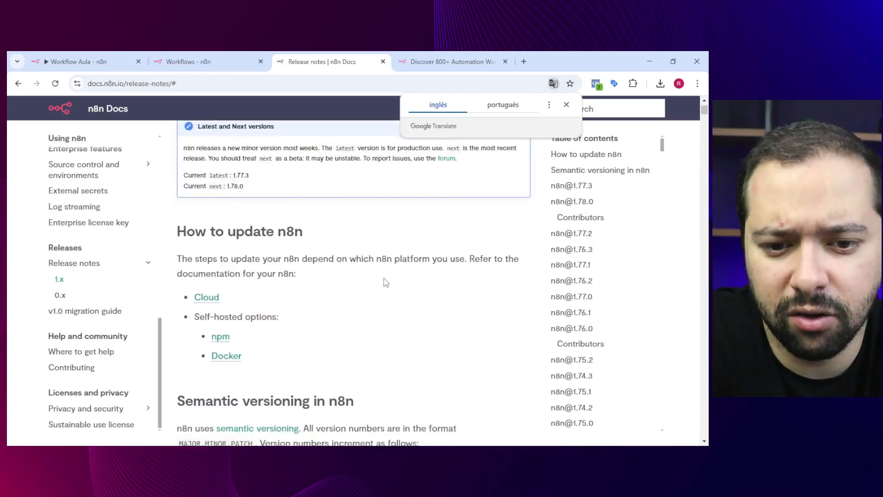
scroll(386, 282, "down", 4)
left_click(503, 108)
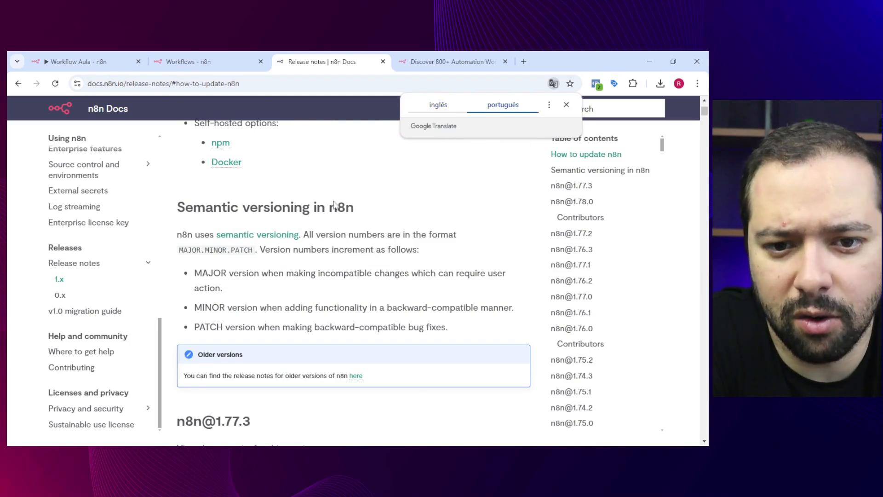
scroll(392, 254, "down", 6)
scroll(392, 254, "down", 15)
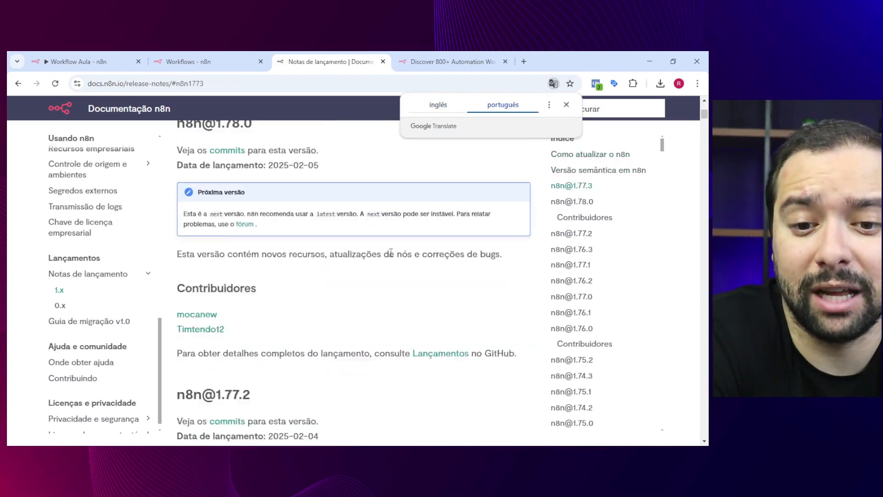
scroll(391, 260, "down", 5)
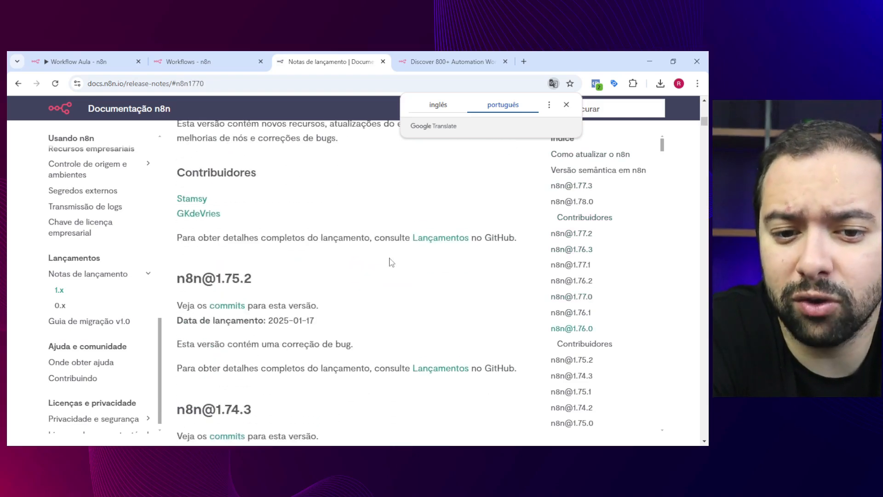
scroll(387, 266, "up", 15)
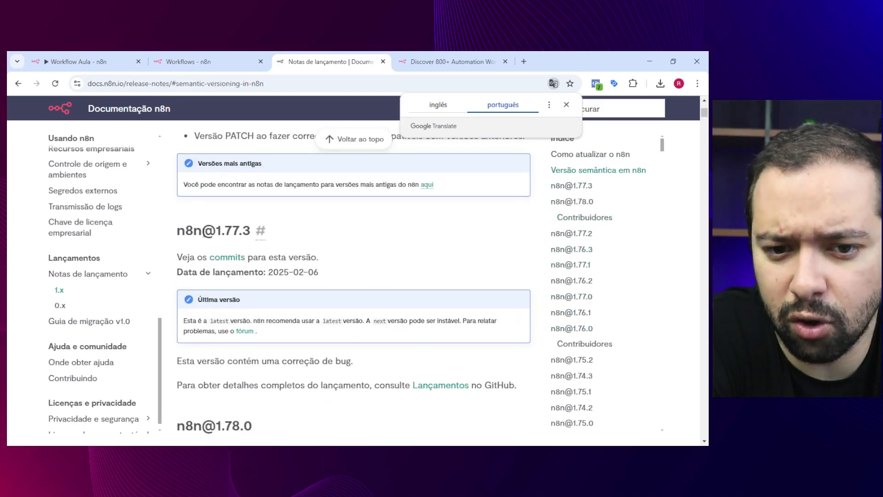
left_click_drag(204, 233, 294, 258)
left_click(388, 271)
left_click(212, 62)
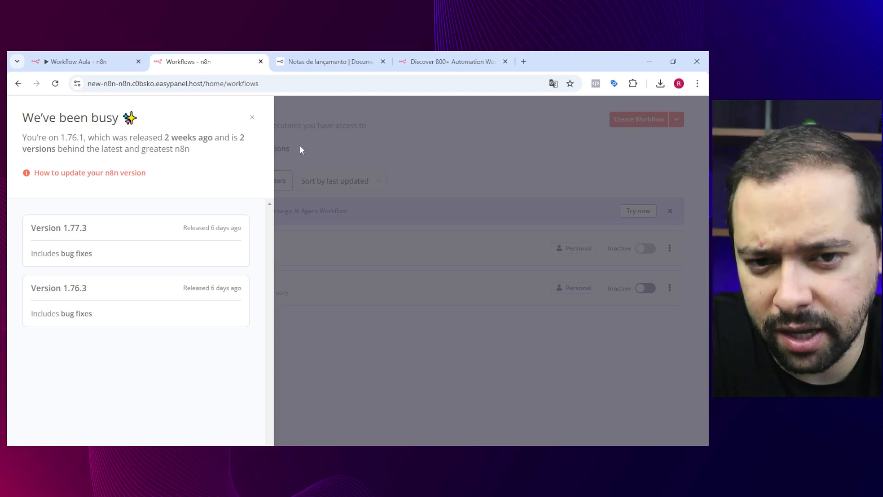
left_click(252, 117)
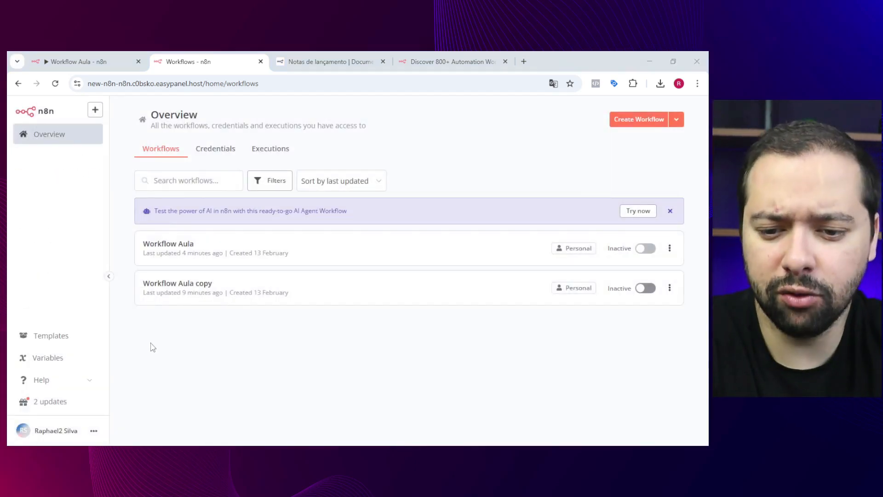
Step: Open the account settings and review the basic information fields on the Personal page
left_click(93, 431)
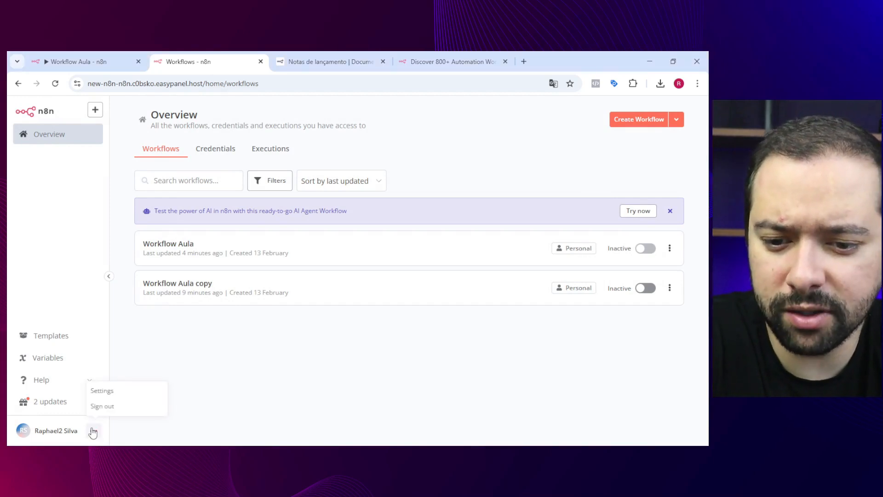
left_click(125, 429)
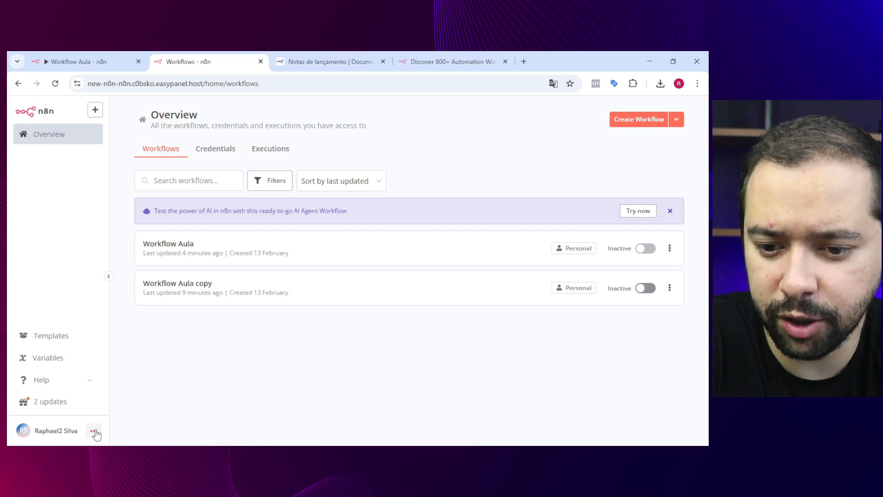
left_click(95, 434)
left_click(109, 394)
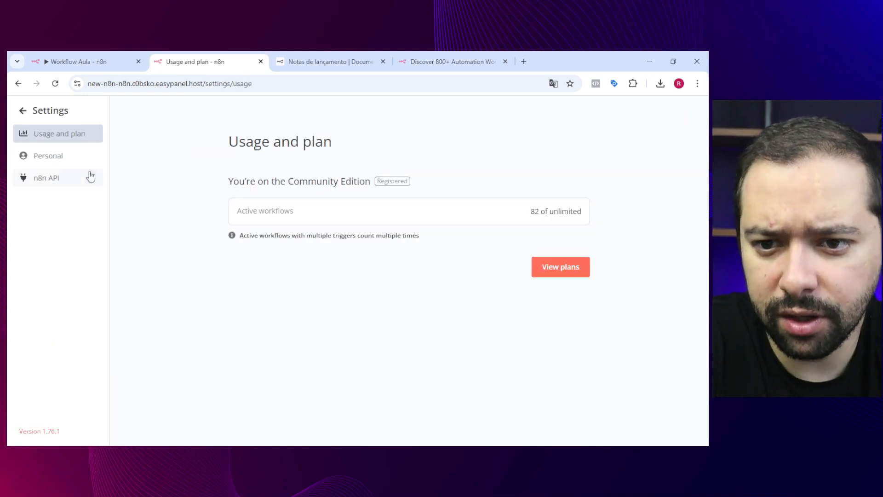
left_click(63, 159)
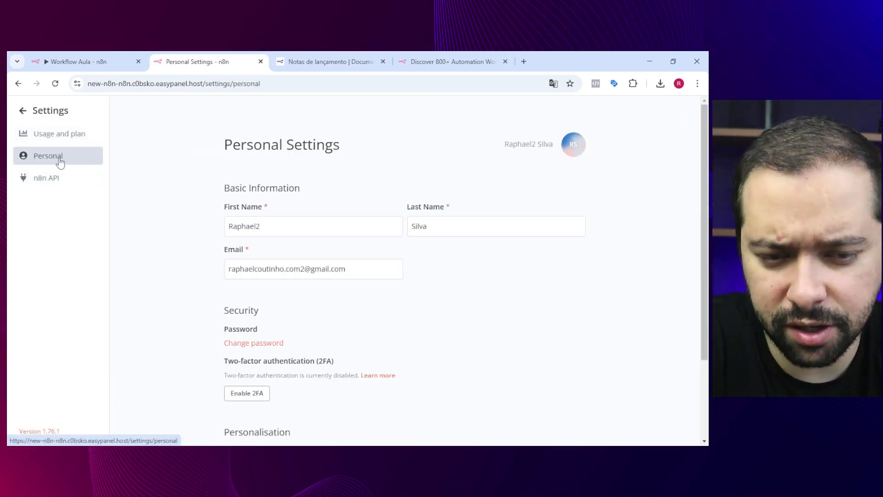
double_click(278, 229)
left_click(380, 230)
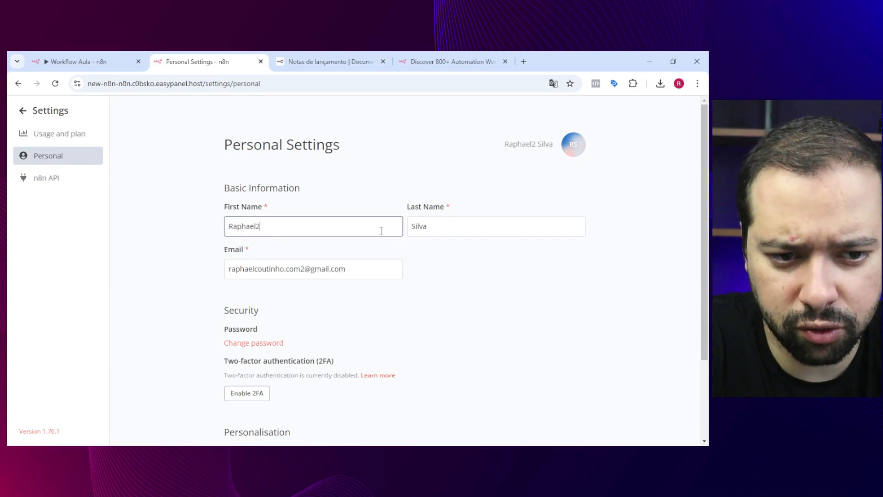
key("Tab")
scroll(297, 244, "down", 1)
scroll(260, 225, "down", 1)
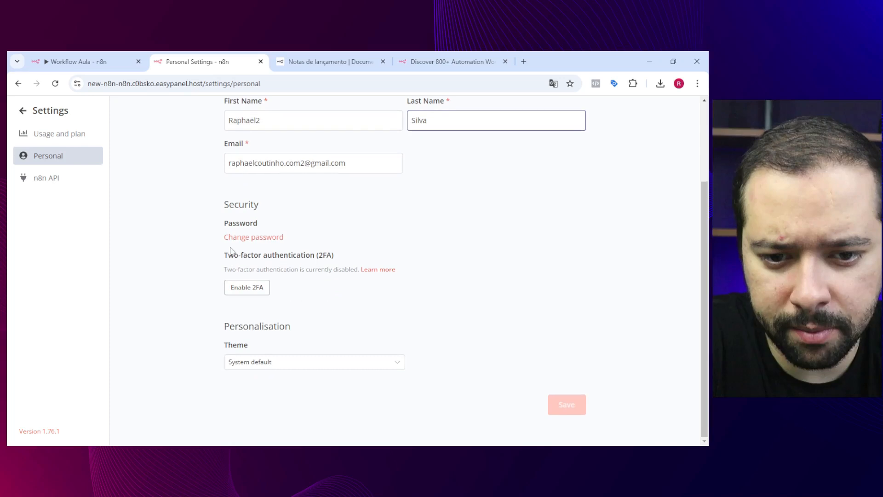
Step: View the change password form, close it unchanged, and review the two-factor authentication setting
left_click_drag(219, 242, 291, 243)
left_click(280, 237)
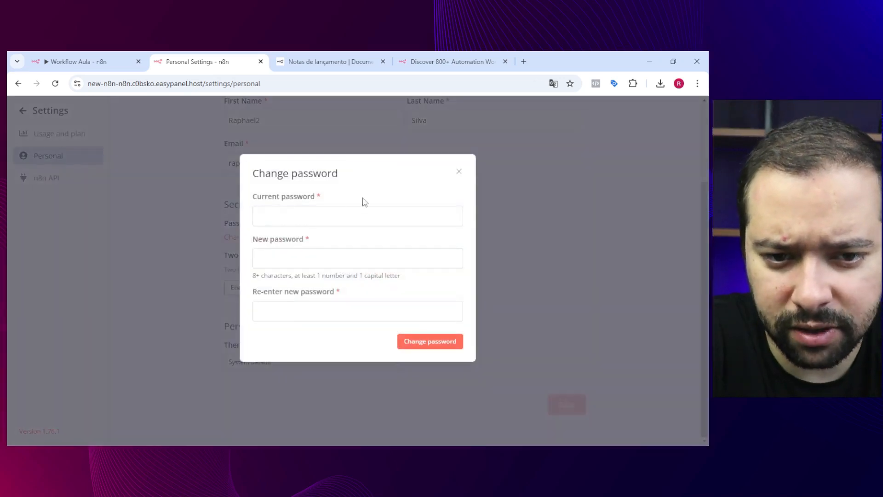
left_click(459, 174)
left_click_drag(230, 261, 322, 289)
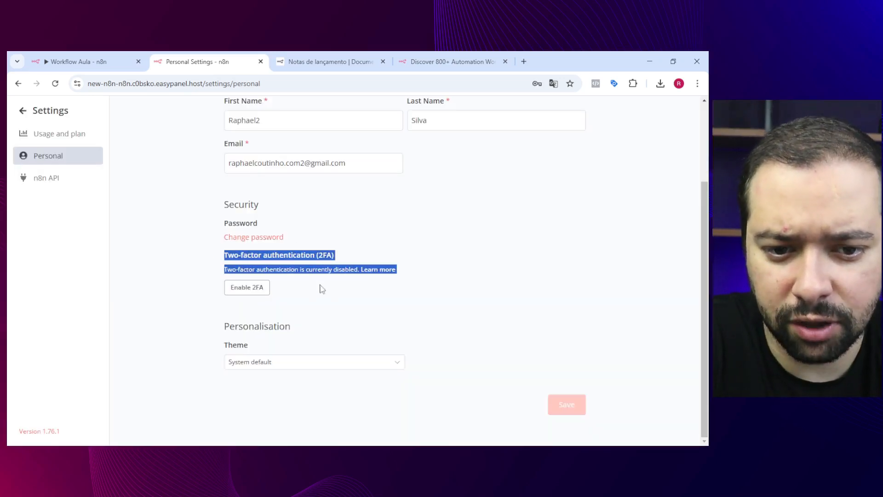
left_click(493, 314)
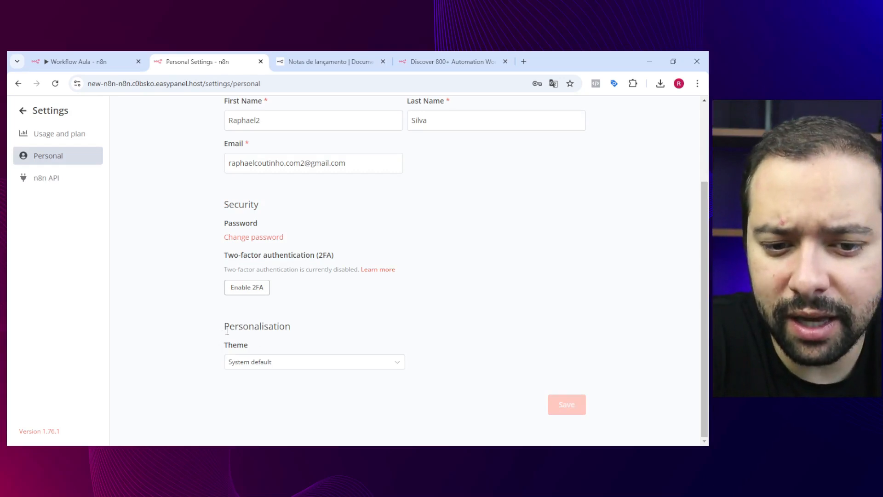
Step: Set the personal theme to Dark theme, save the settings and return to the workflow overview
left_click_drag(227, 331, 357, 388)
left_click(392, 405)
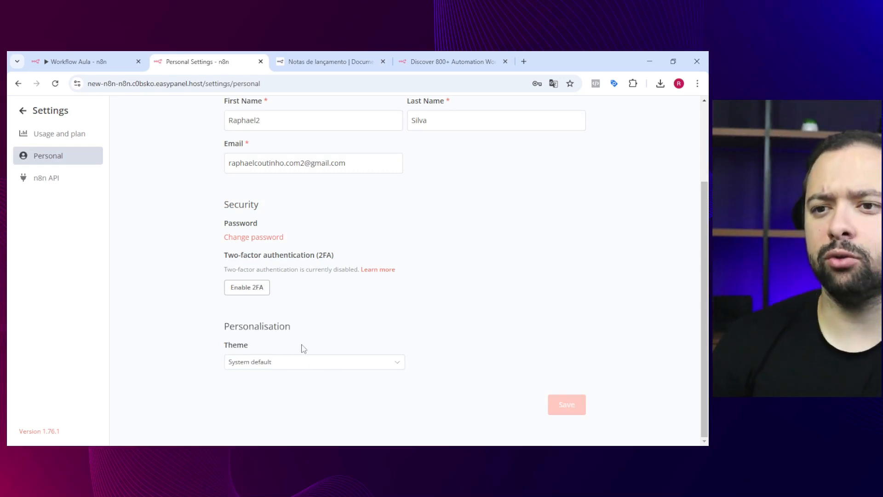
left_click(281, 366)
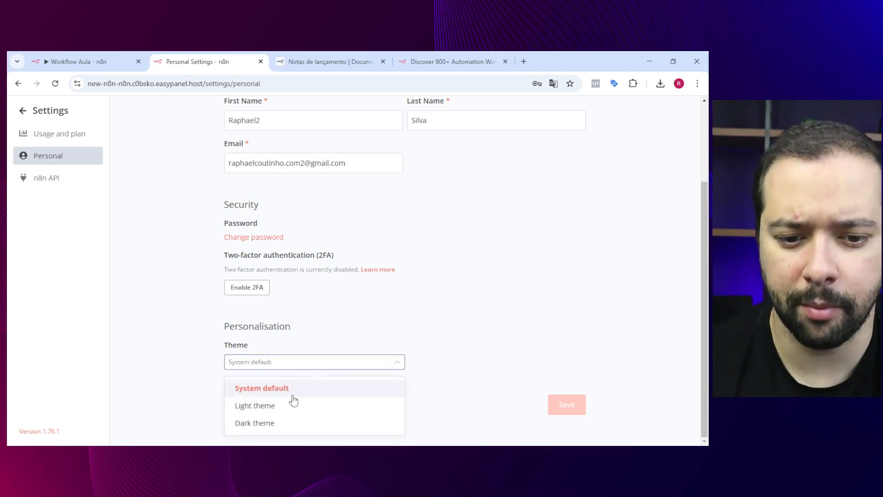
left_click(273, 423)
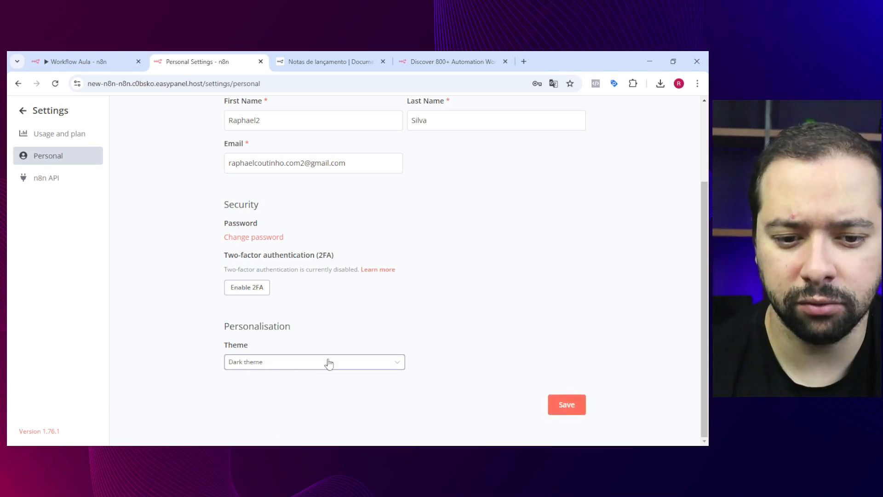
left_click(574, 412)
left_click(24, 111)
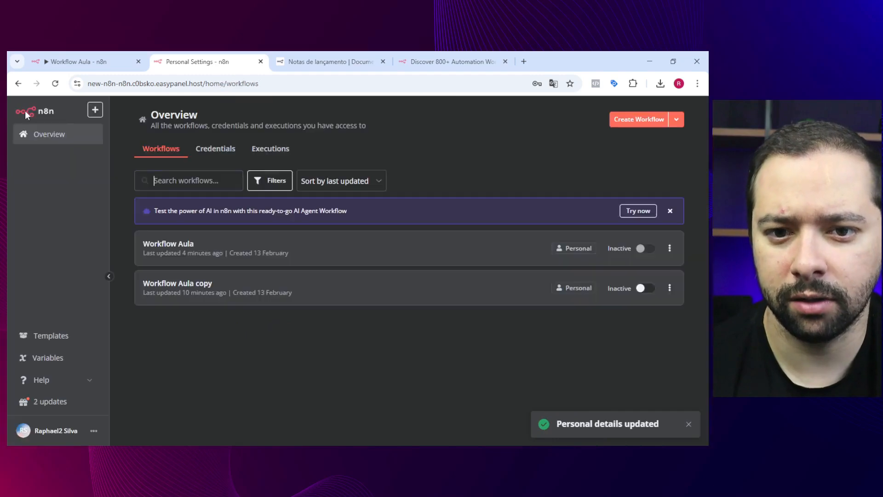
Step: Open Workflow Aula and reposition the trigger and Filter nodes on the canvas, aligning them horizontally
left_click(322, 256)
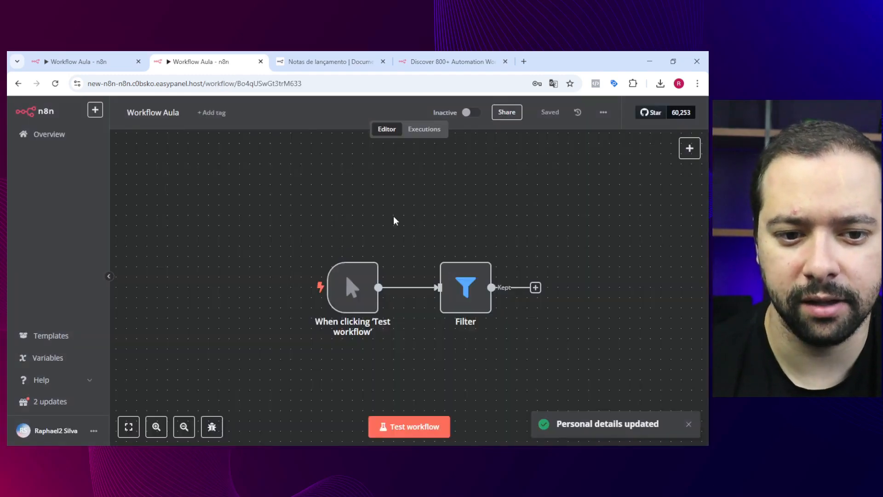
left_click_drag(364, 285, 394, 305)
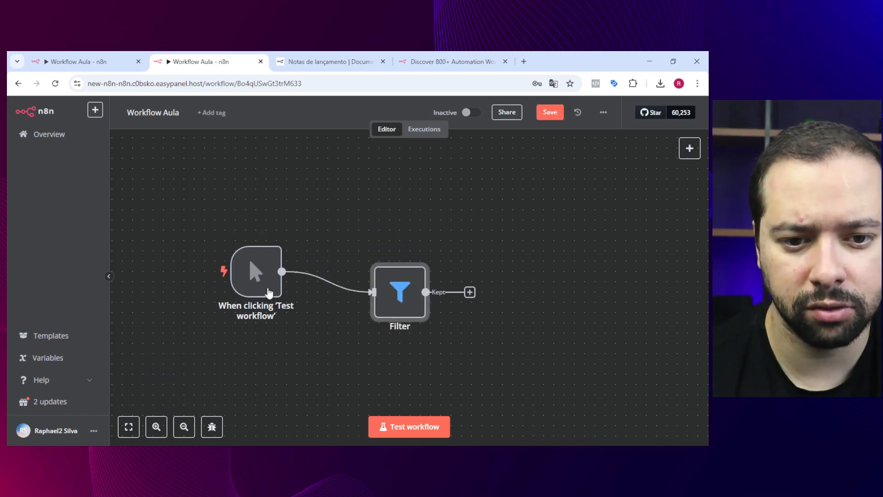
left_click_drag(256, 282, 286, 312)
left_click_drag(389, 309, 380, 284)
left_click_drag(288, 299, 288, 269)
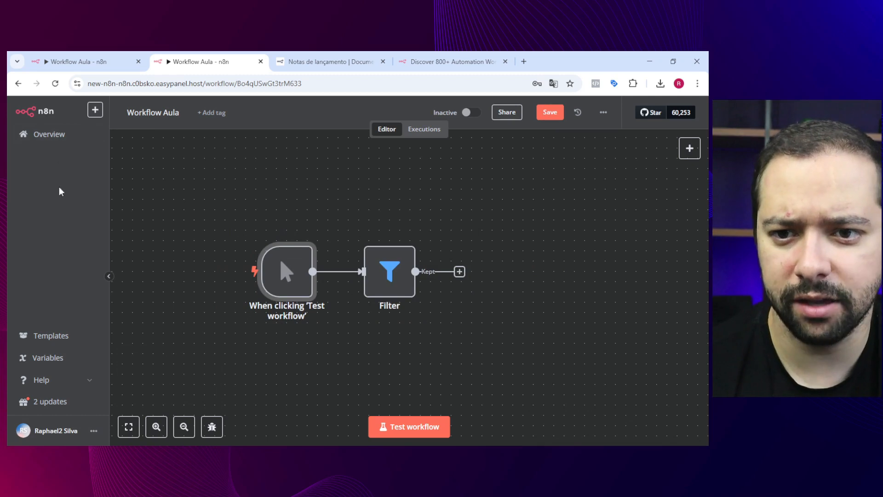
Step: Open the account settings, leaving Workflow Aula without saving the node position changes
left_click(94, 430)
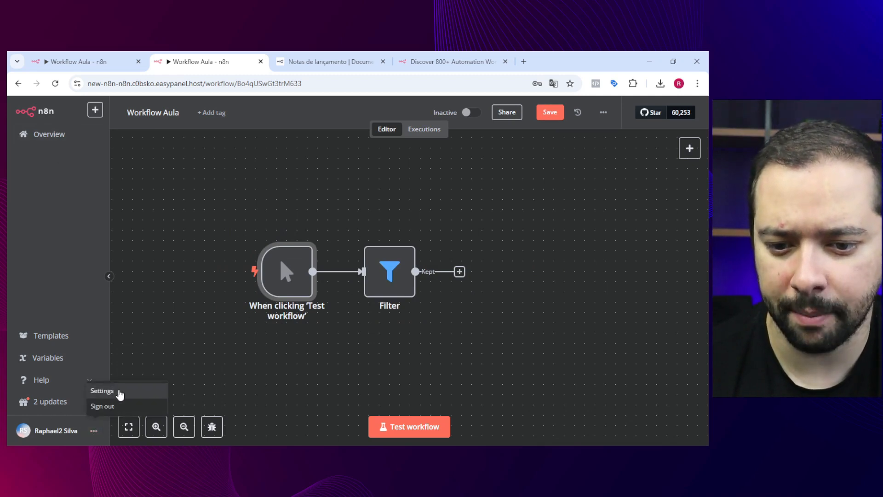
left_click(117, 391)
left_click(453, 246)
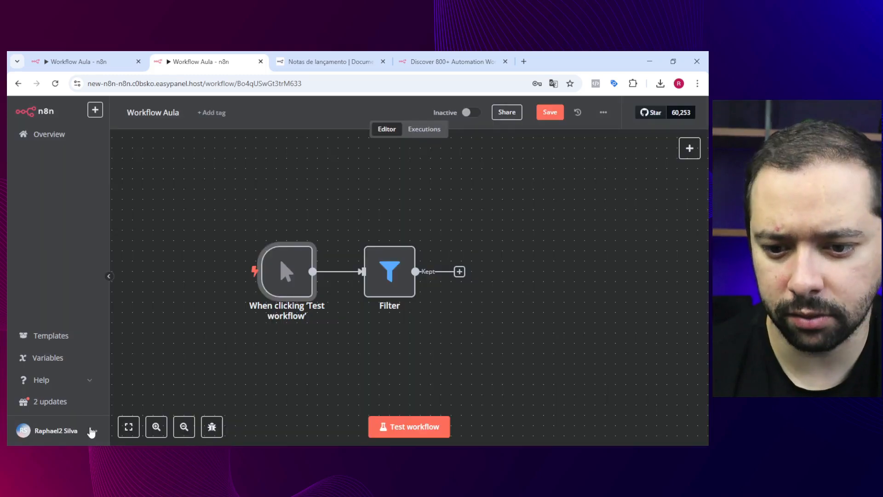
left_click(91, 432)
left_click(115, 390)
left_click(389, 293)
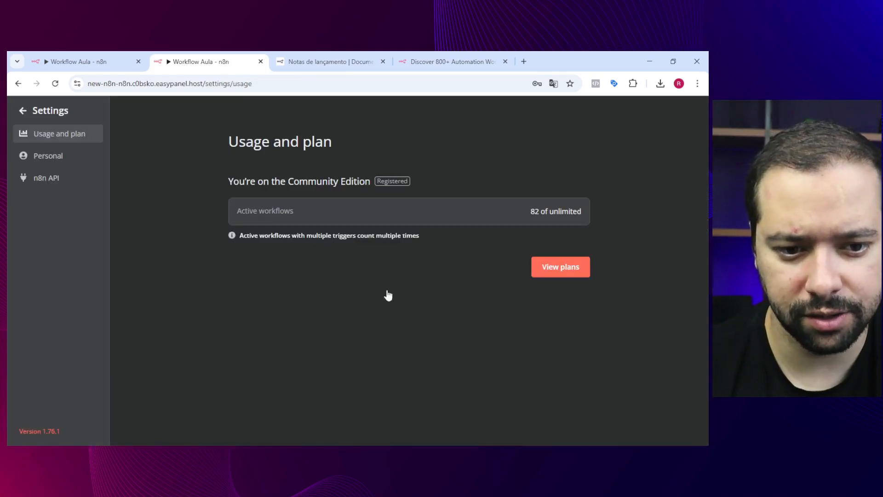
Step: Set the theme on the Personal page to Light theme and save the settings
left_click(61, 157)
scroll(288, 354, "down", 2)
left_click(270, 362)
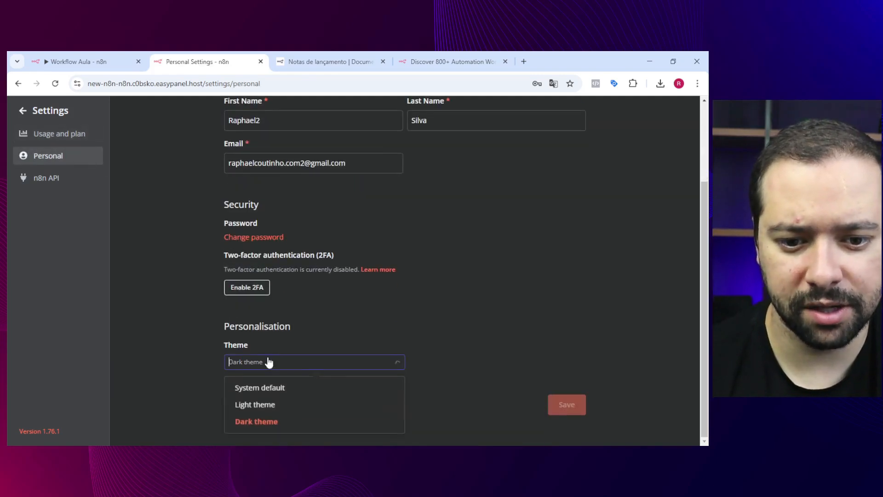
left_click(291, 390)
left_click(282, 364)
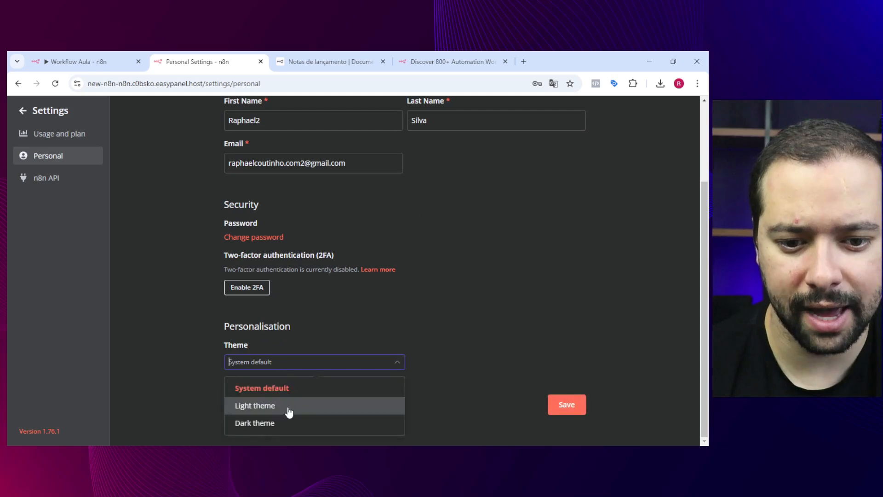
left_click(290, 406)
left_click(566, 404)
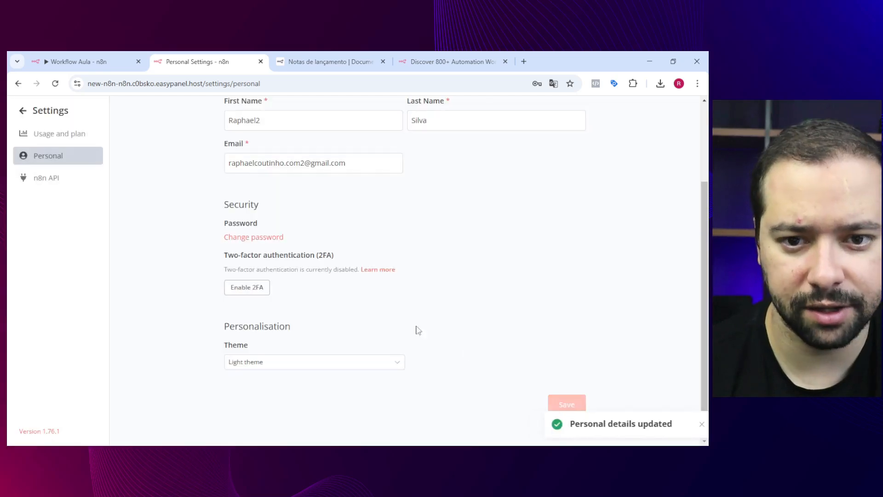
Step: Return to the Workflow Aula canvas to view it in the light theme, and go back to the workflow overview
left_click(24, 111)
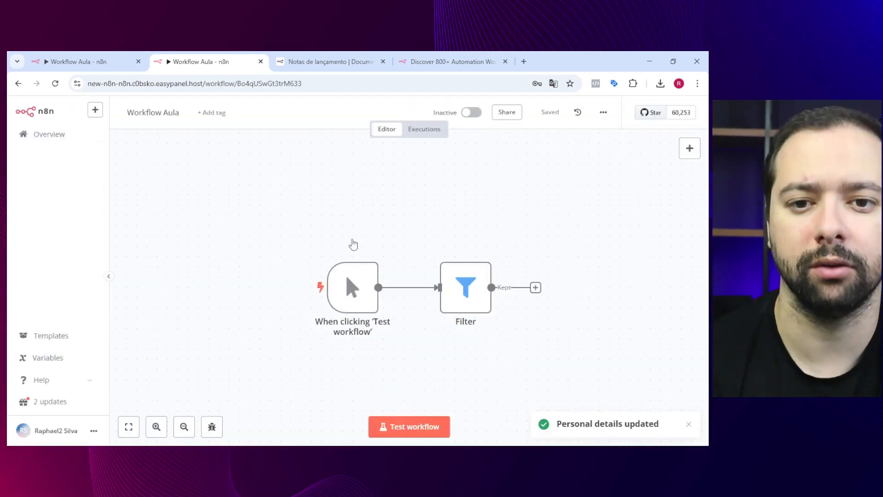
scroll(381, 211, "right", 3)
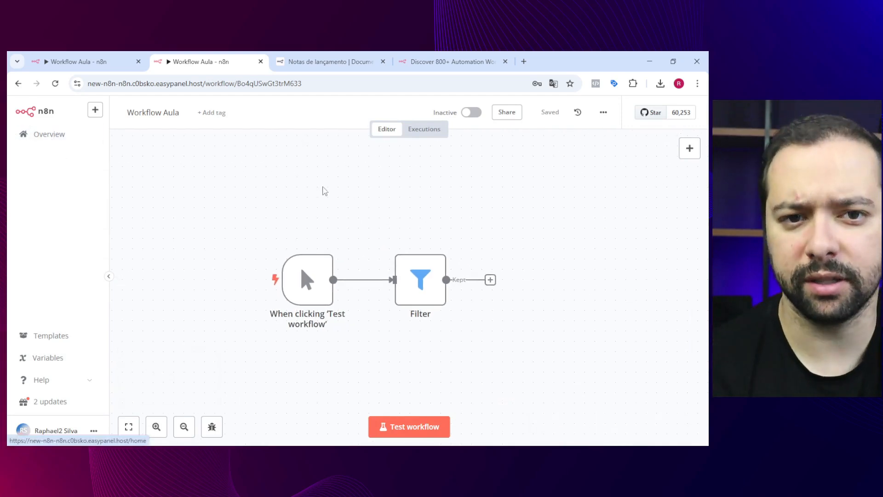
left_click(68, 140)
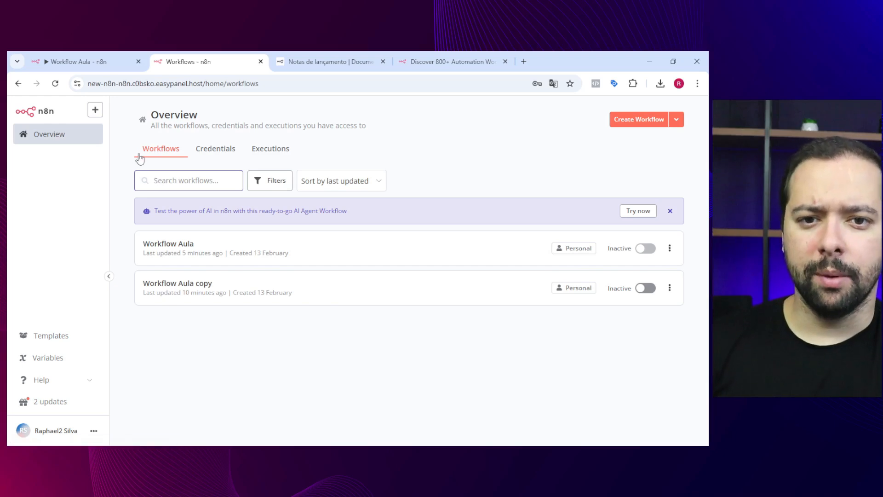